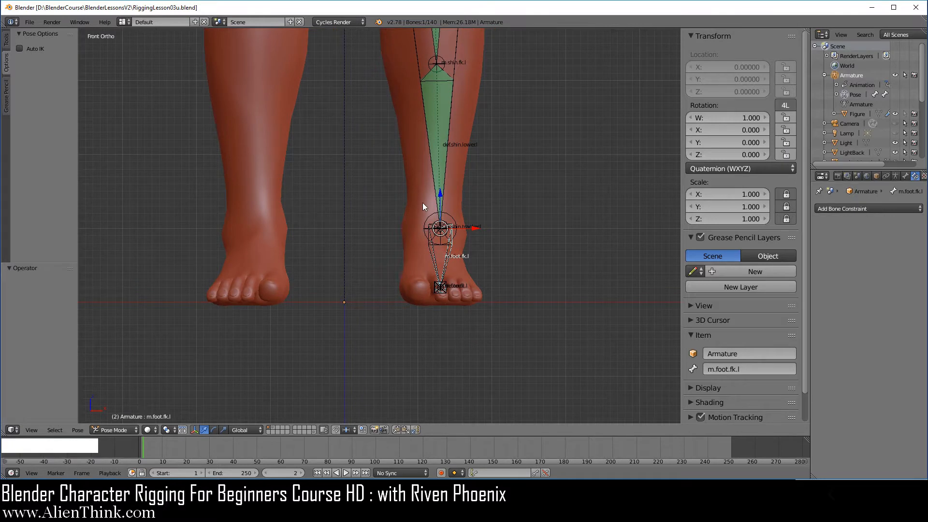
Rotate the m.foot.fk.l bone outward by about 42 degrees to separate it from the overlapping deform foot bone
middle_click_drag(422, 202, 410, 270)
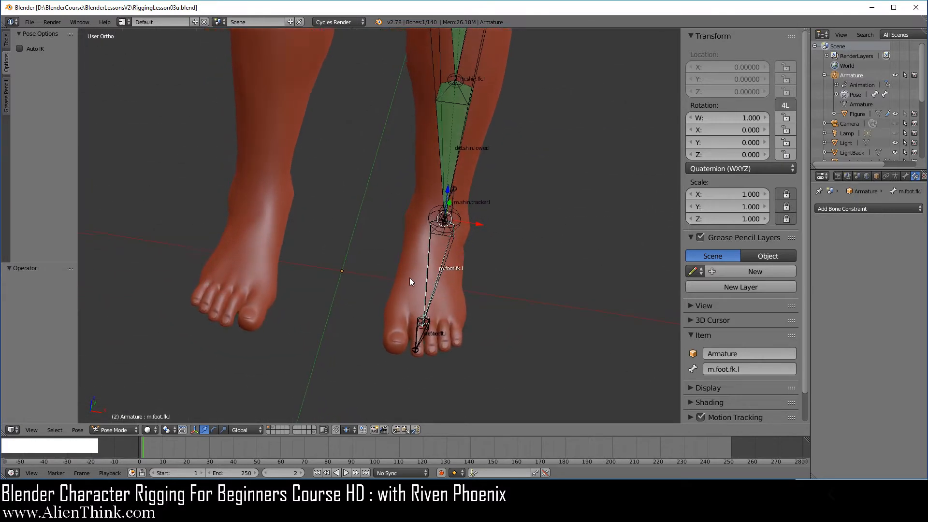
scroll(446, 318, "up", 2)
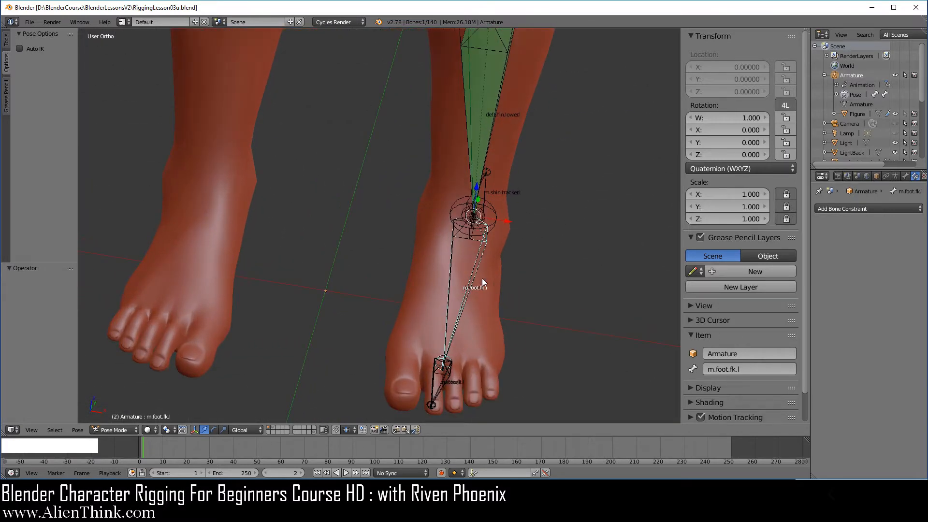
right_click(471, 287)
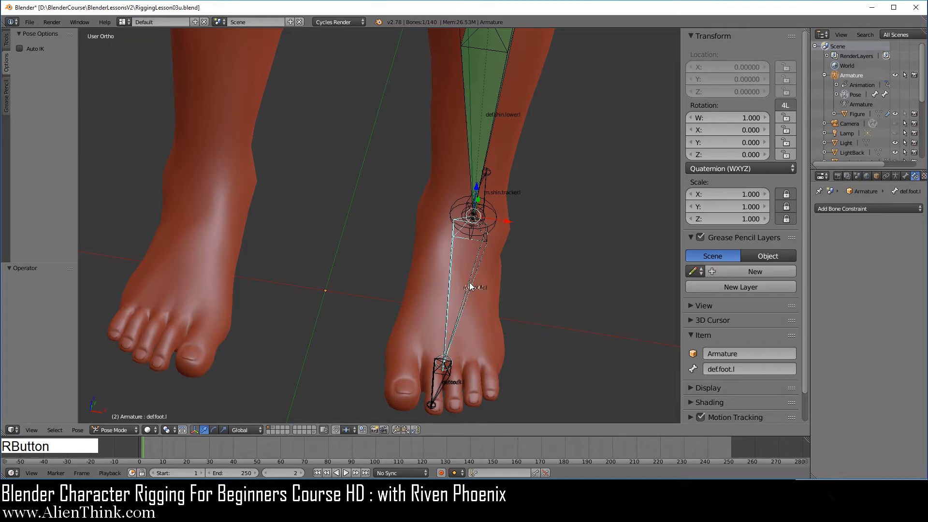
right_click(470, 286)
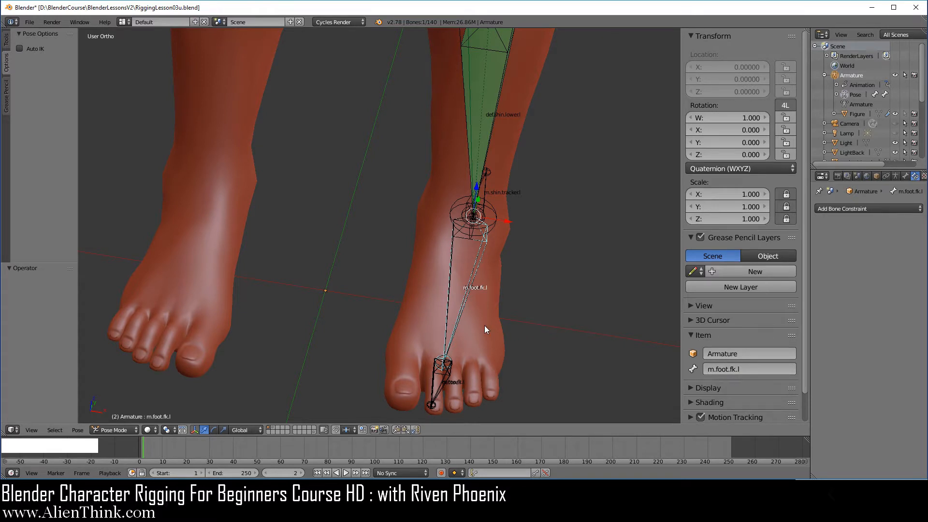
key("r")
left_click(578, 310)
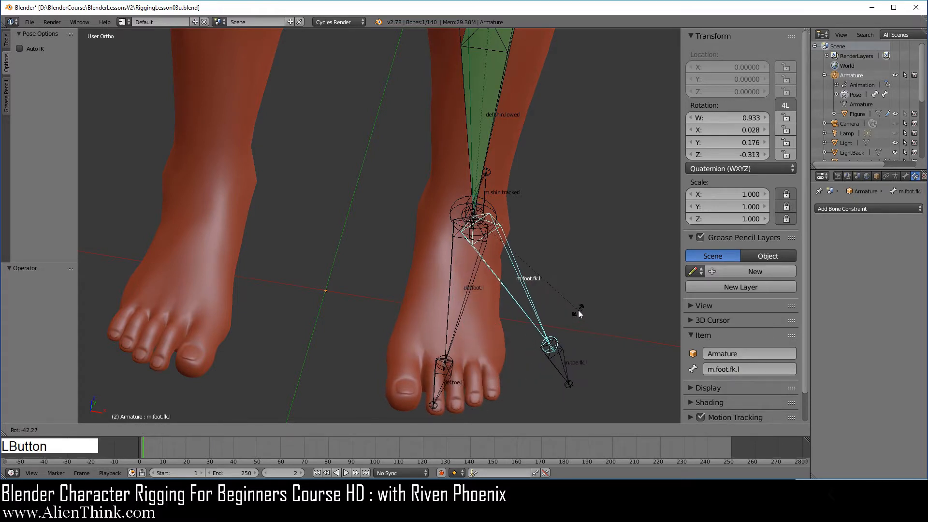
Add a Copy Transforms constraint to the def.toe.l bone with m.toe.fk.l as its target
right_click(562, 365)
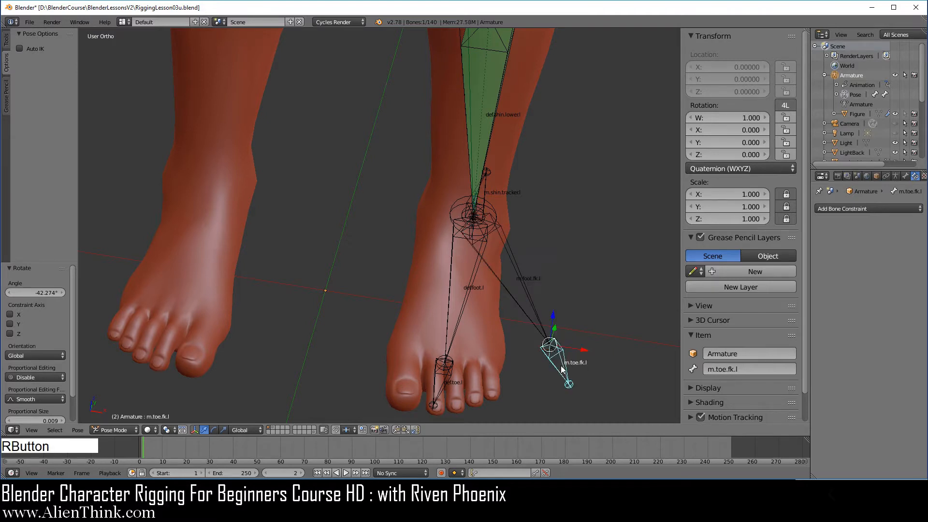
key("shift")
right_click(448, 385, "shift")
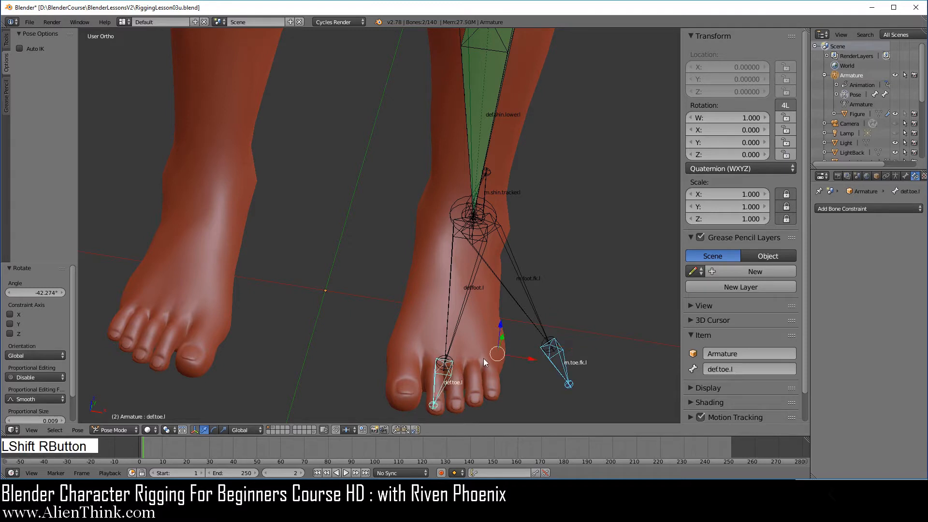
key("ctrl+shift+c")
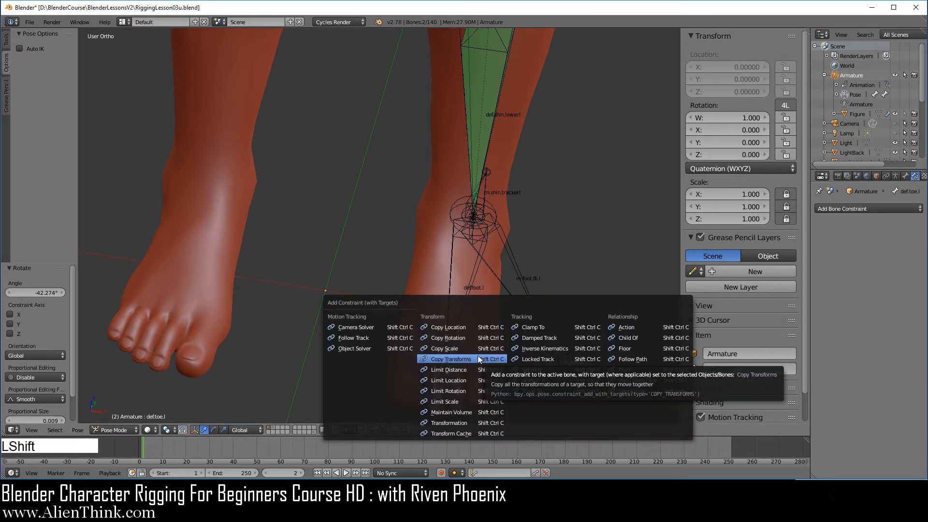
left_click(471, 359)
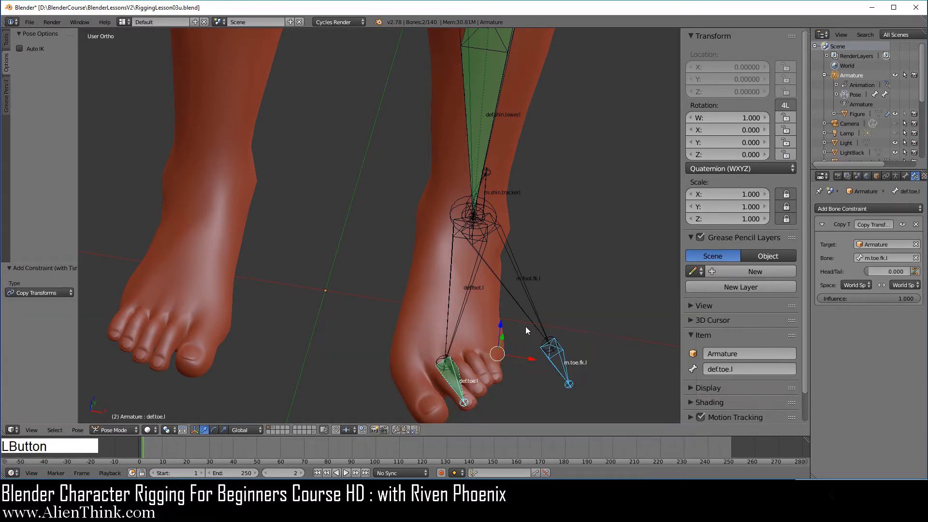
Add a Copy Transforms constraint to the def.foot.l bone with m.foot.fk.l as its target
right_click(521, 307)
key("shift")
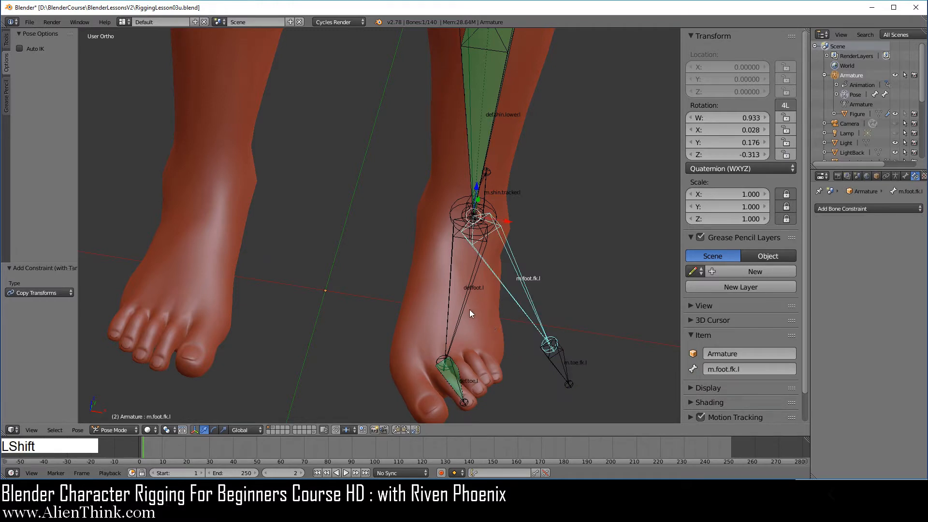
right_click(463, 307, "shift")
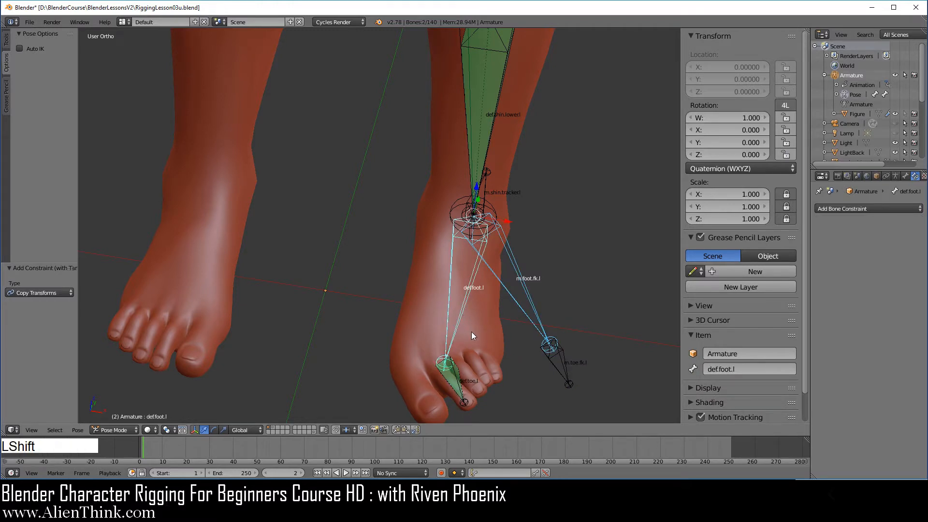
key("ctrl+shift+c")
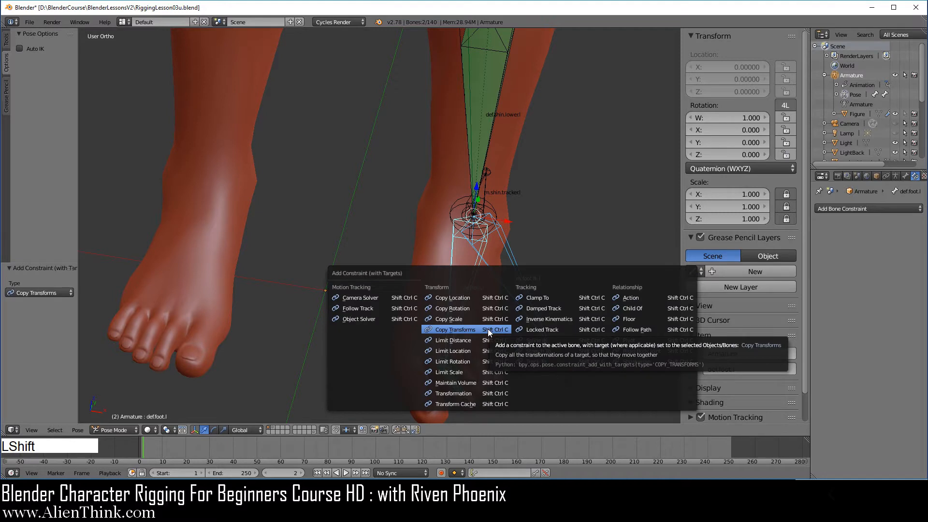
left_click(489, 329)
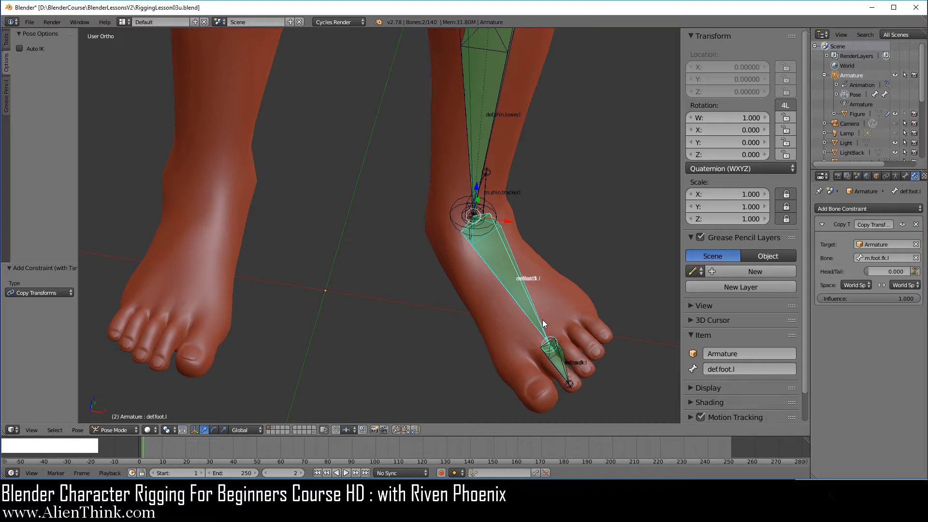
Clear the pose rotation of all visible bones and deselect them
key("a")
key("alt")
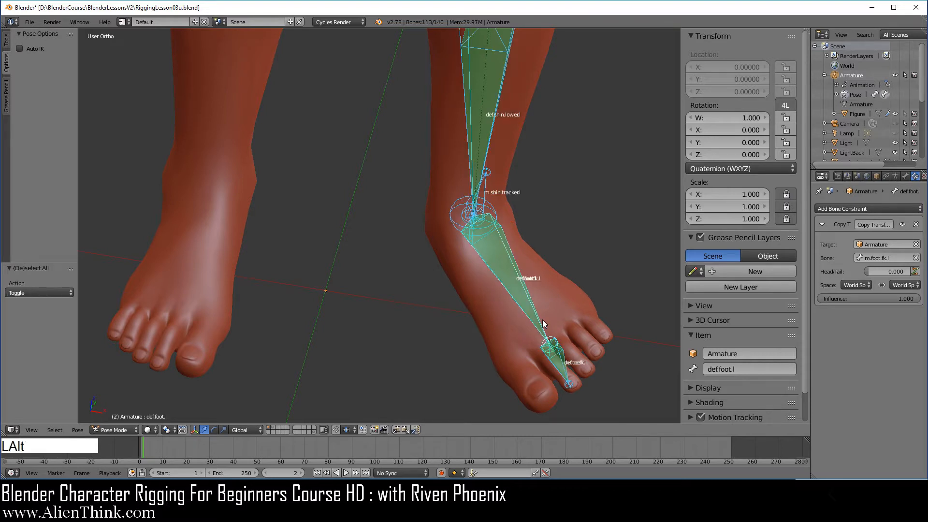
key("alt+r")
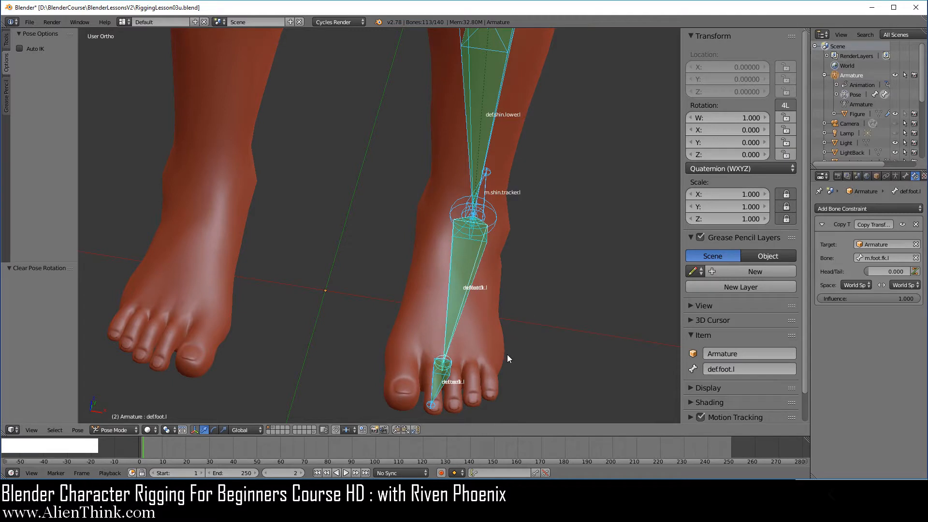
key("a")
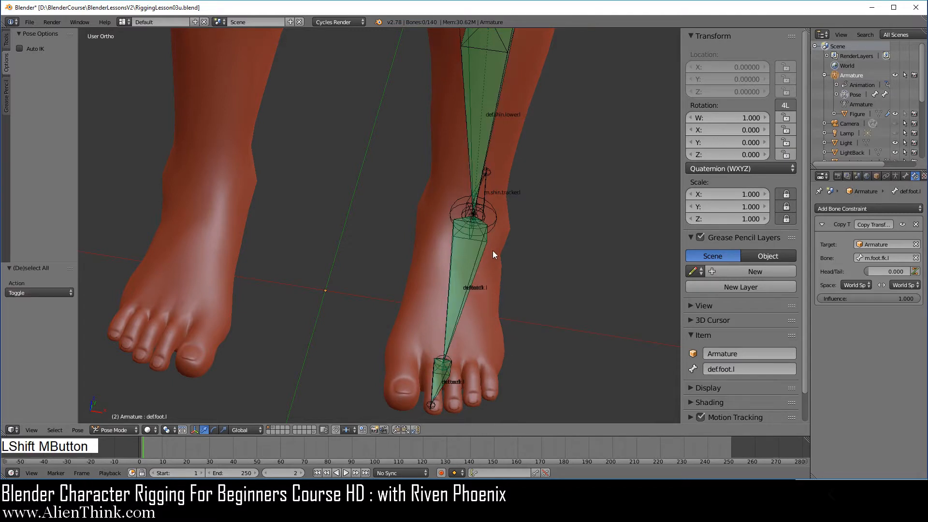
Disable the Damped Track constraint on the def.shin.lower.l bone
middle_click_drag(492, 251, 475, 316, "shift")
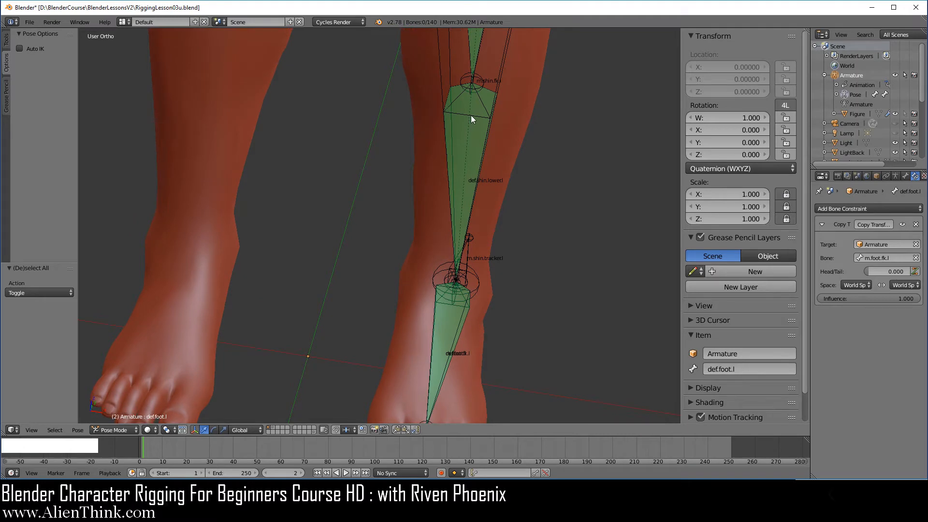
right_click(471, 137)
middle_click_drag(417, 254, 380, 198)
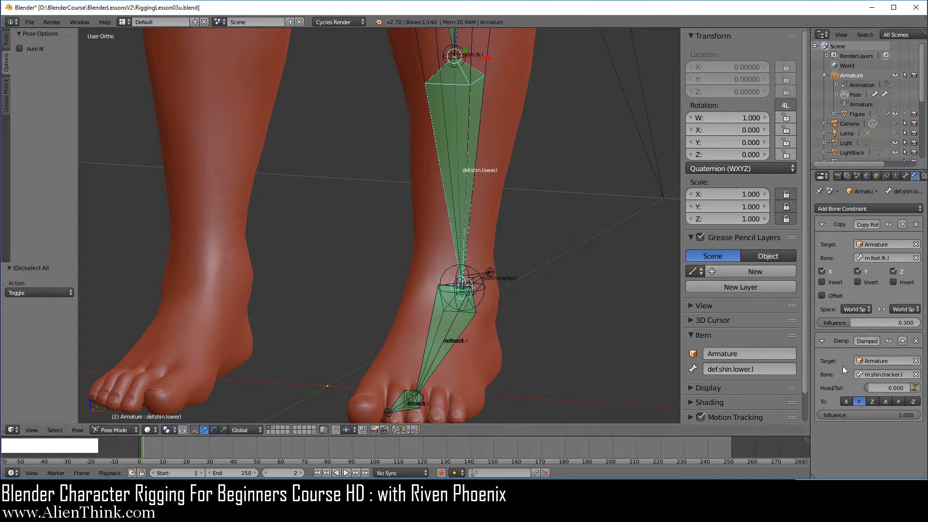
left_click(889, 340)
middle_click_drag(414, 287, 313, 281)
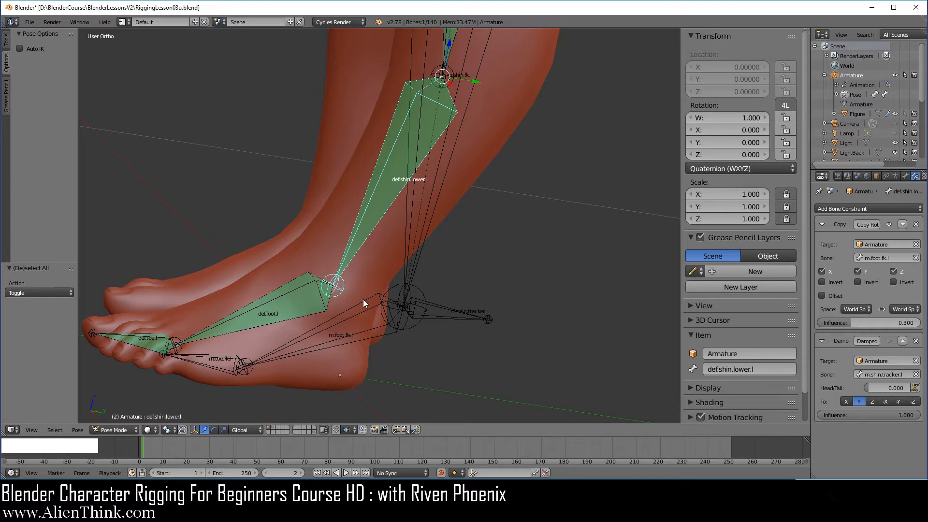
Test def.shin.lower.l's Copy Rotation constraint at influence 1.0, restoring it to 0.3 and re-enabling the Damped Track constraint
left_click_drag(863, 322, 920, 322)
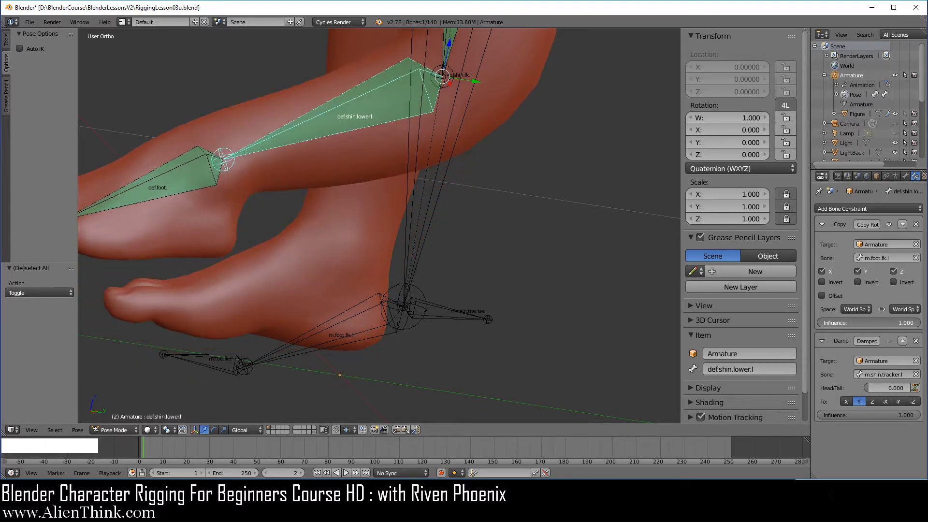
left_click(880, 324)
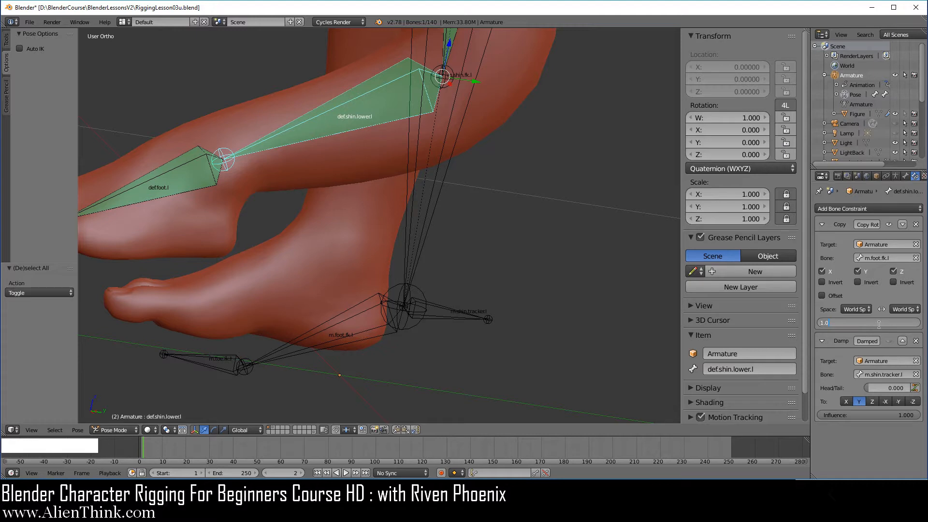
type(".3")
key("Return")
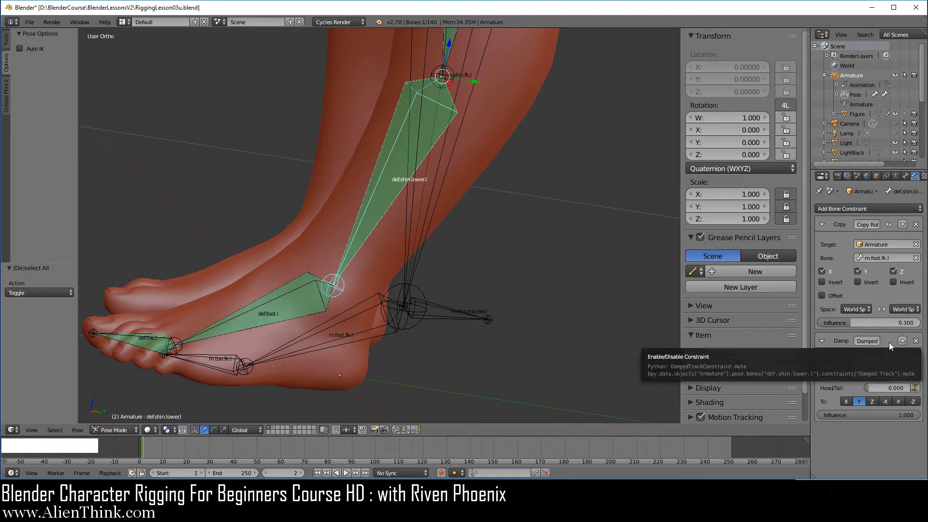
left_click(889, 343)
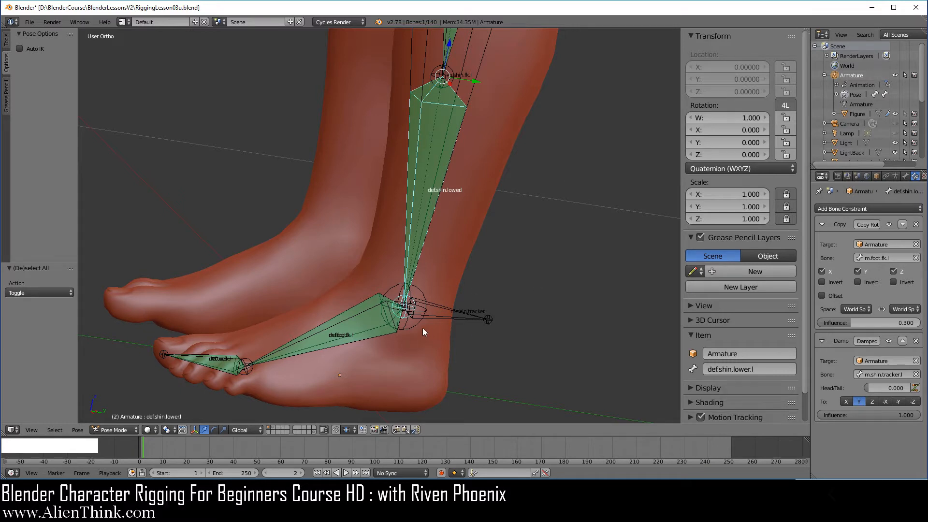
Test the m.foot.fk.l bone by rotating it about 11 degrees around global Z in front view, and cancel the rotation
right_click(364, 323)
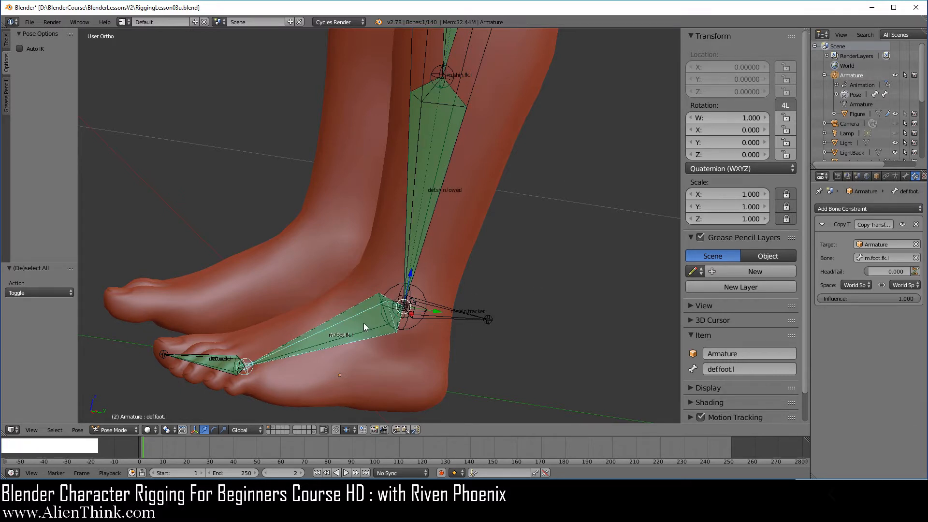
right_click(363, 323)
right_click(361, 319)
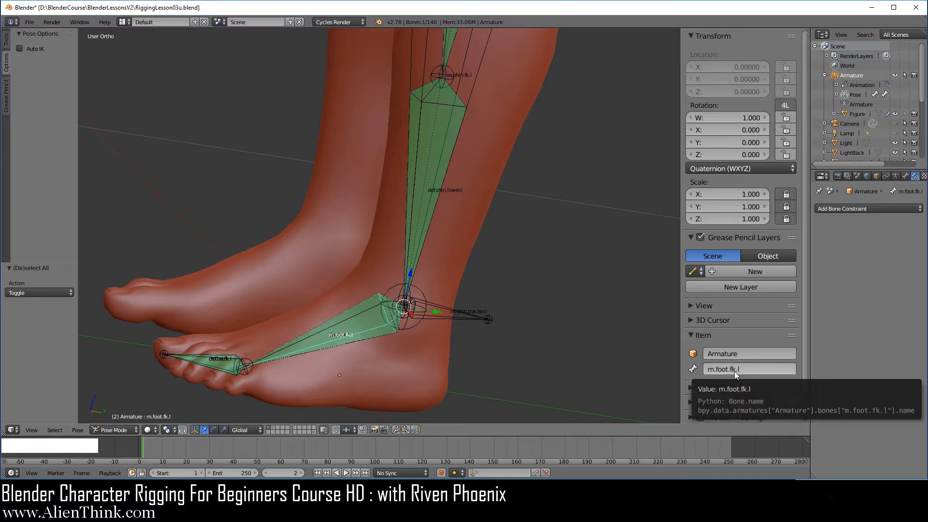
key("1")
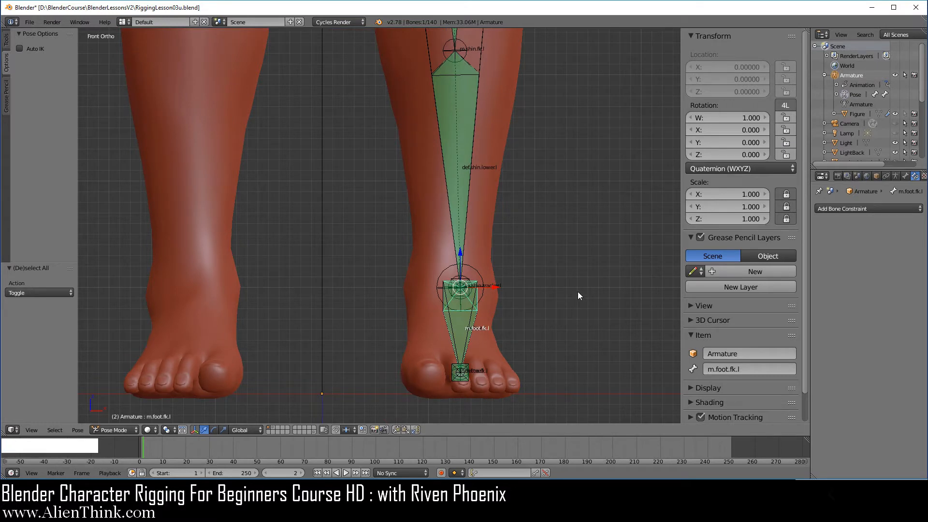
key("r")
key("z")
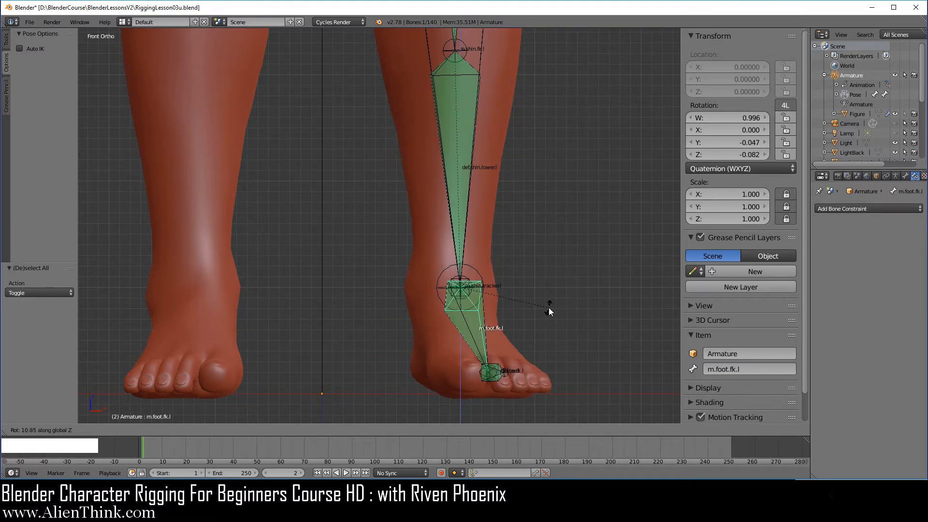
right_click(549, 312)
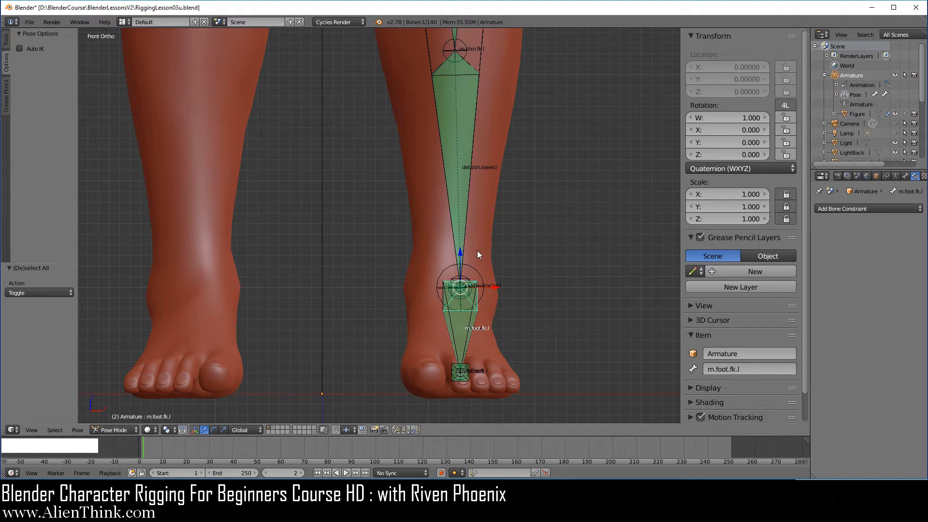
Show the armature's first bone layer in addition to the visible layers around the hips
scroll(488, 230, "down", 2)
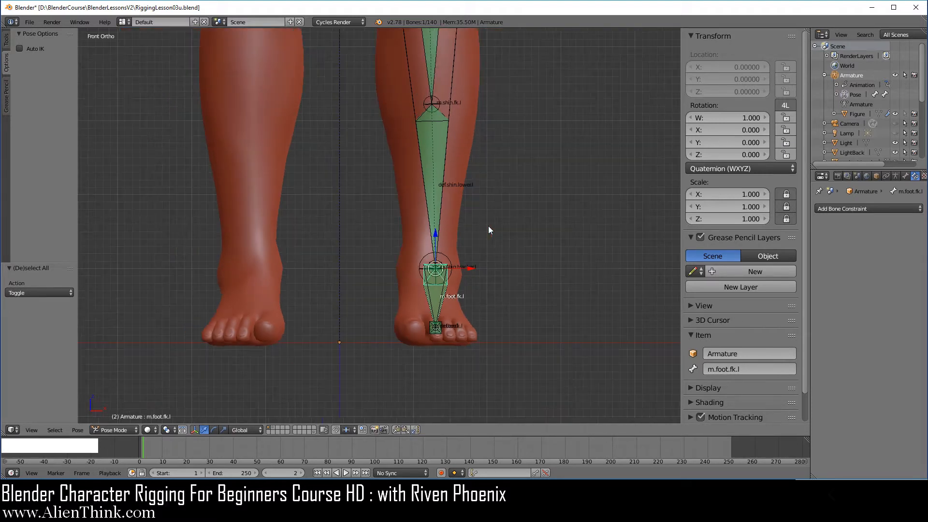
middle_click_drag(488, 222, 488, 264, "shift")
scroll(488, 265, "up", 1)
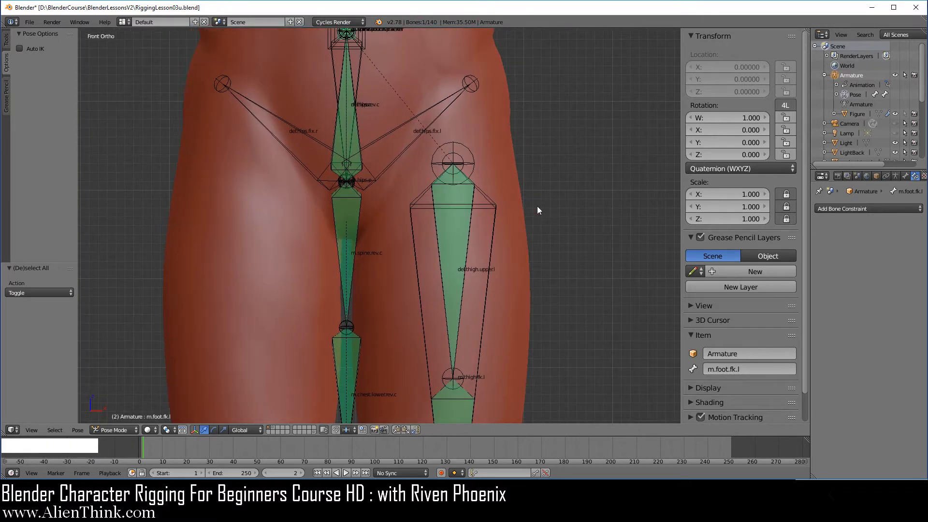
left_click(896, 175)
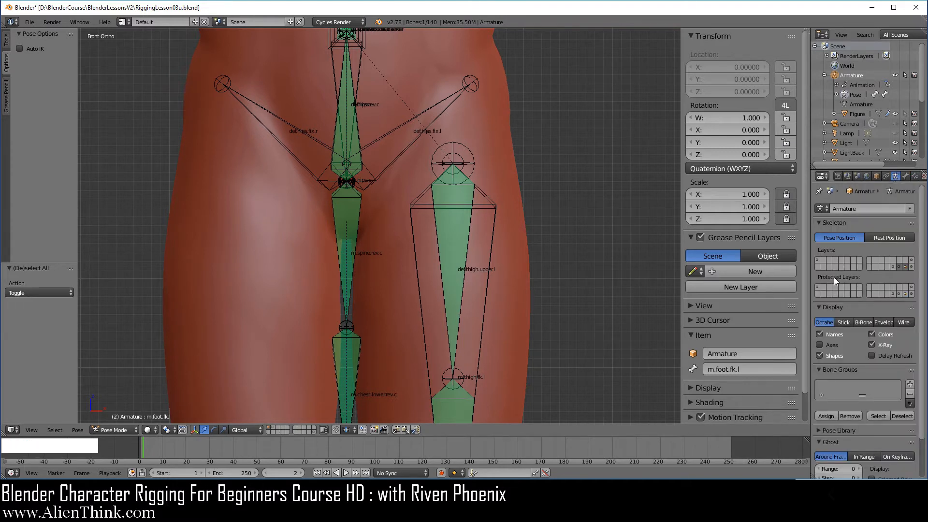
left_click(817, 260, "shift")
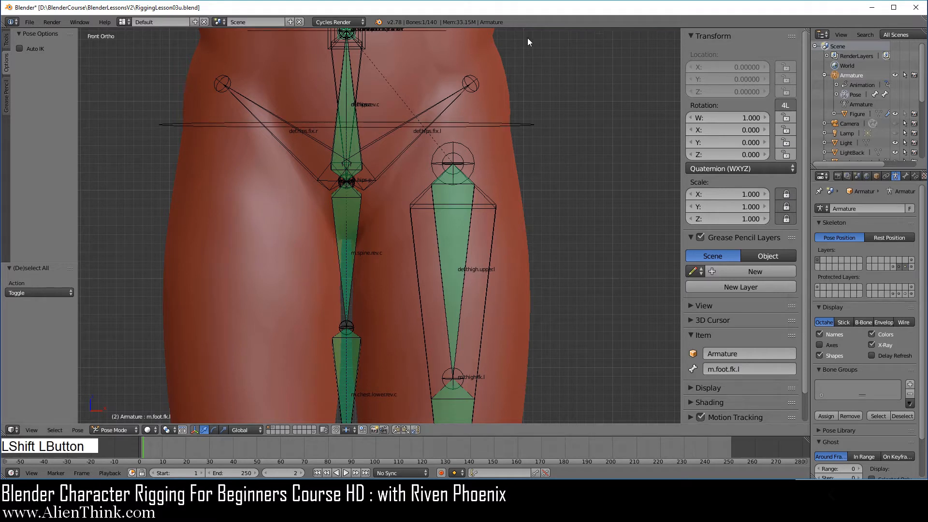
Test the hip.touch control bone by rotating it about 11 degrees in front view, and cancel the rotation
right_click(530, 127)
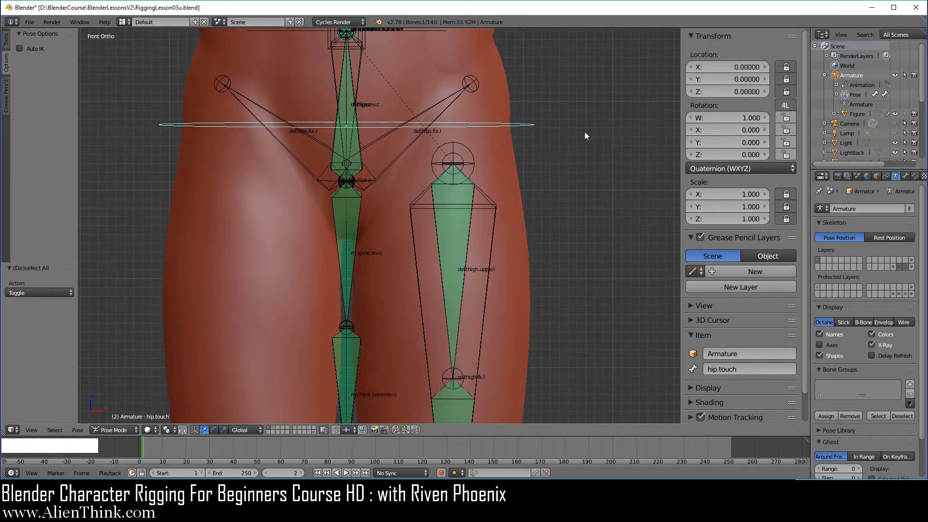
key("r")
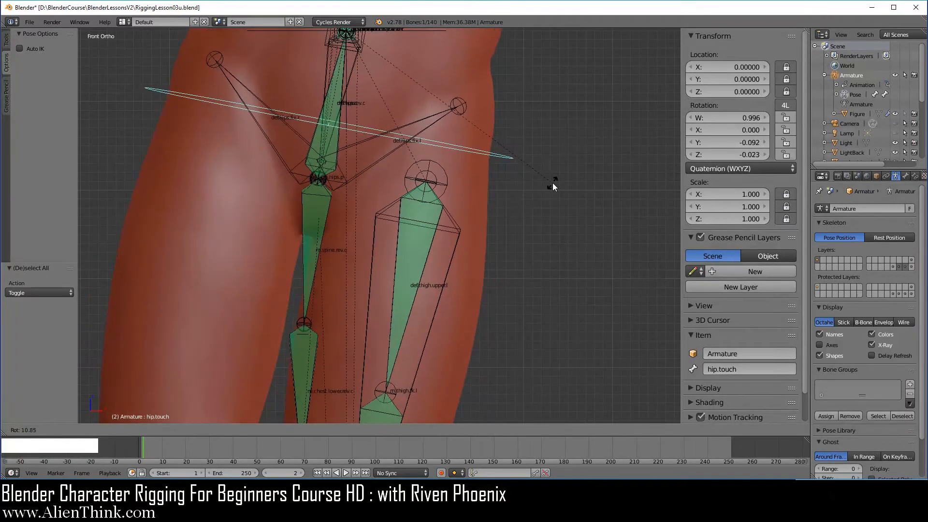
right_click(552, 183)
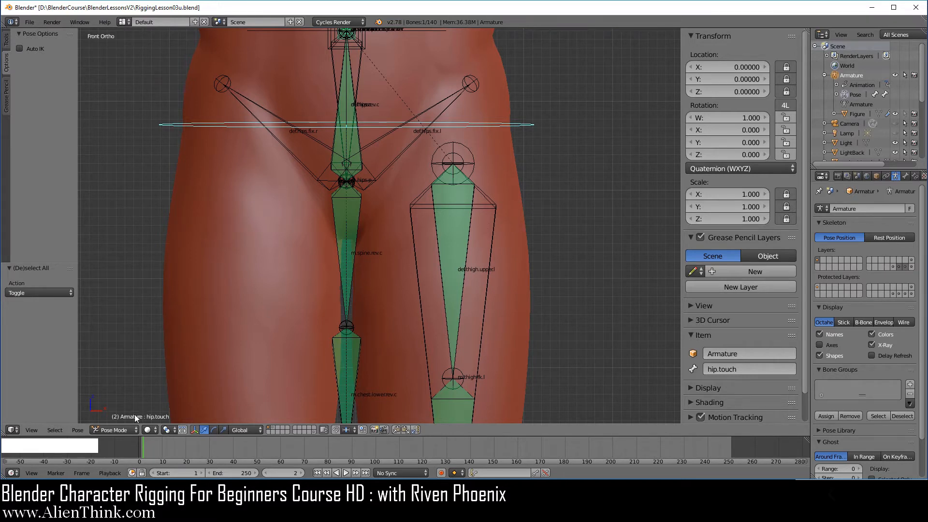
In Edit Mode, extrude a new bone from the head of m.thigh.fk.l about 0.083 upward along global Z
left_click(125, 428)
left_click(117, 408)
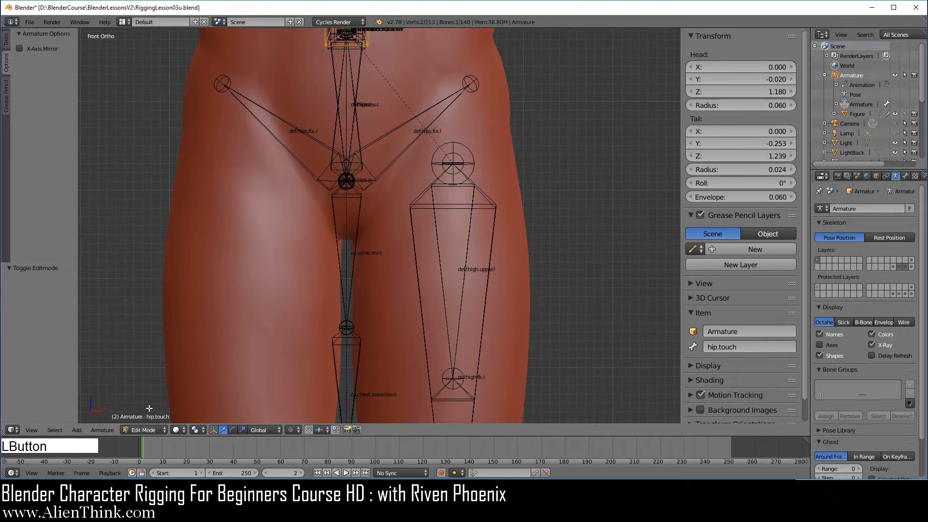
middle_click_drag(476, 218, 470, 247, "shift")
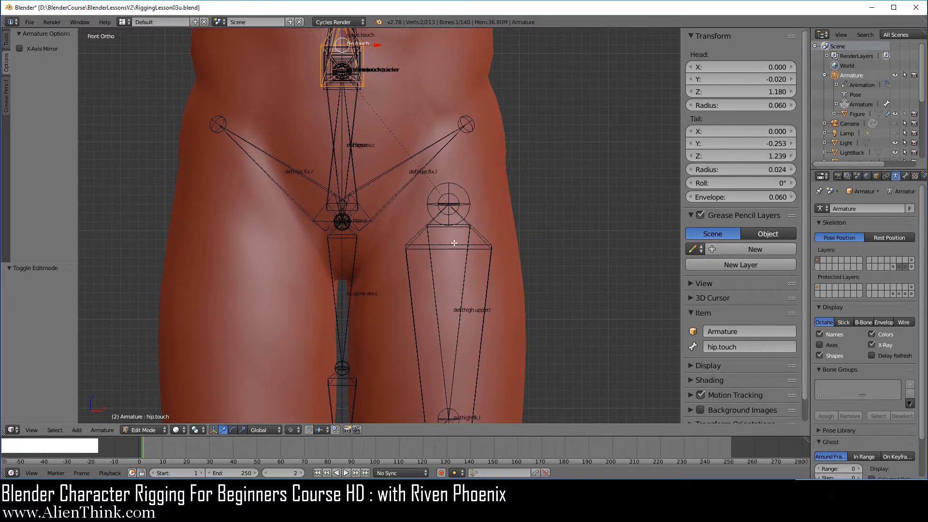
right_click(468, 192)
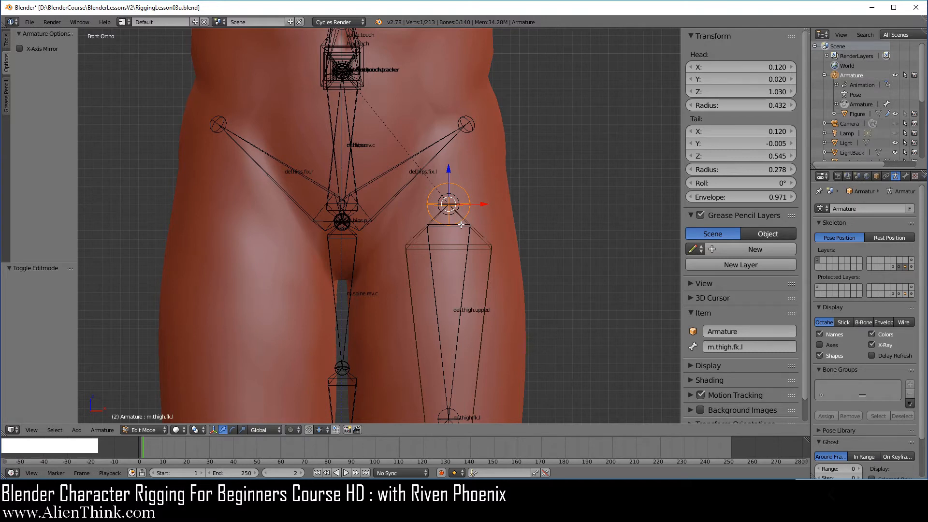
key("e")
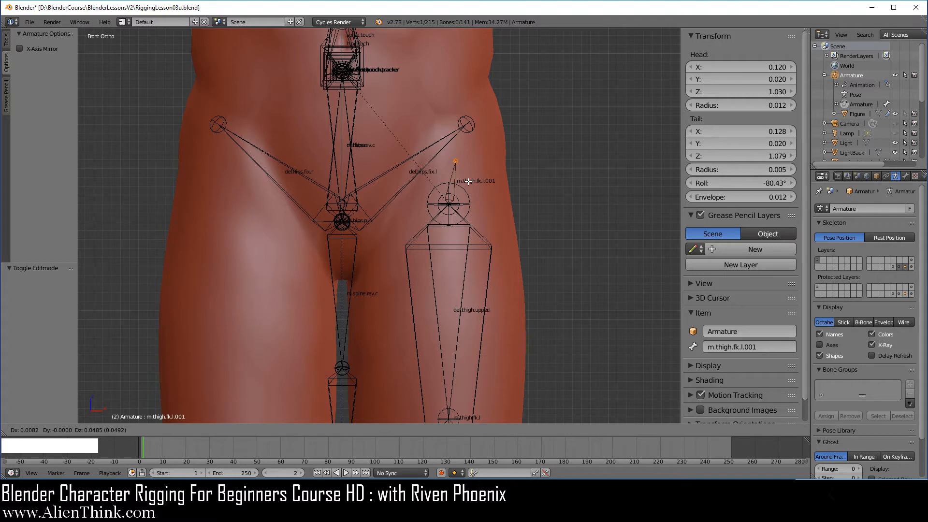
key("z")
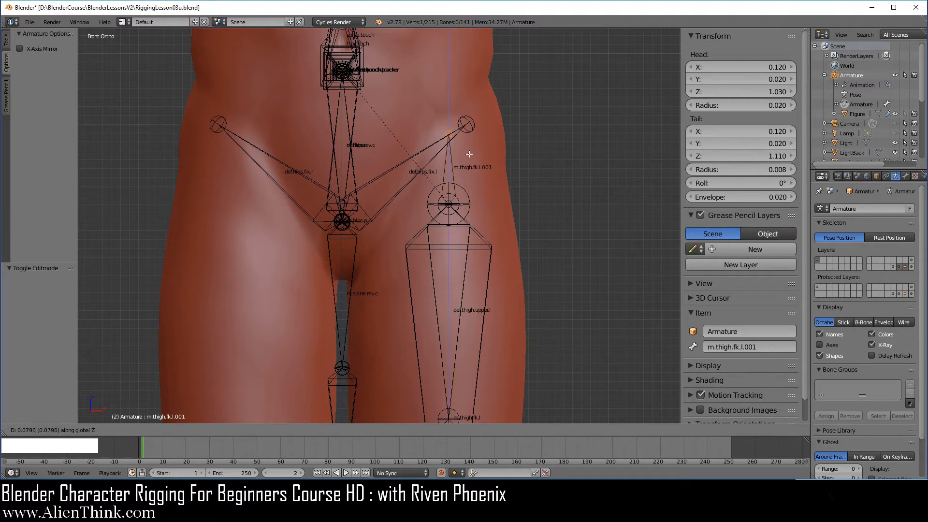
left_click(470, 152)
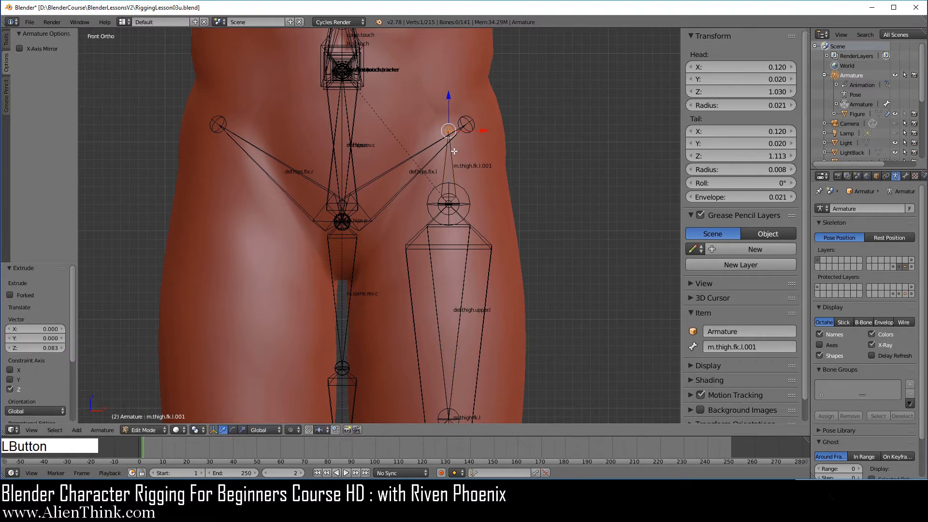
Split the new bone extruded above the left thigh from the armature chain and disable its Deform option
right_click(488, 179)
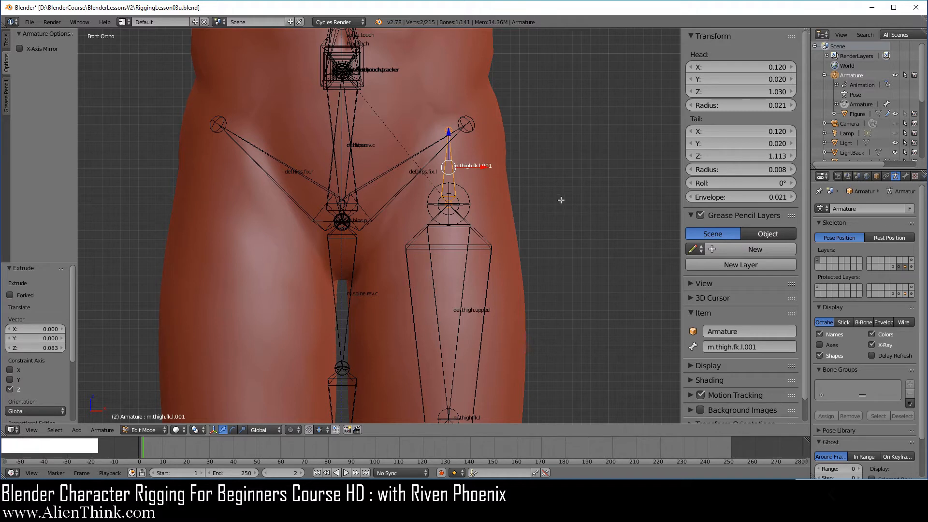
key("y")
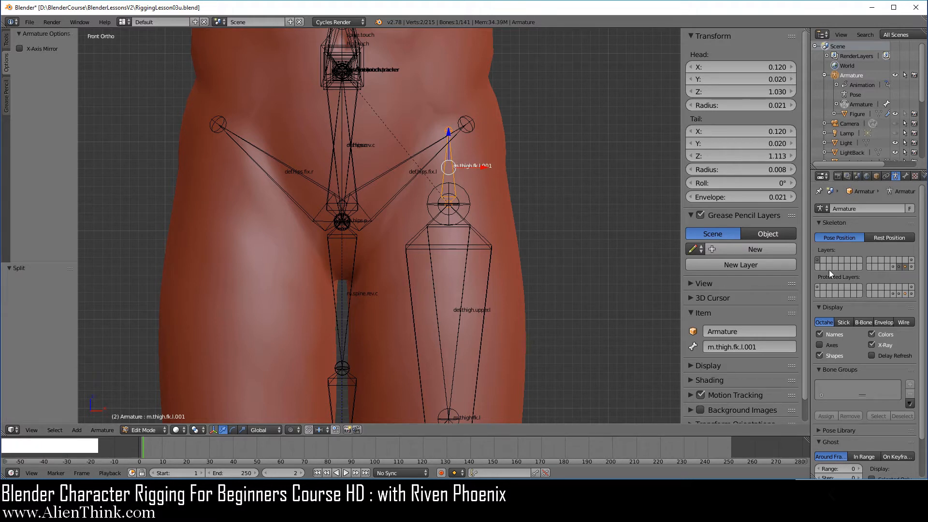
left_click(905, 178)
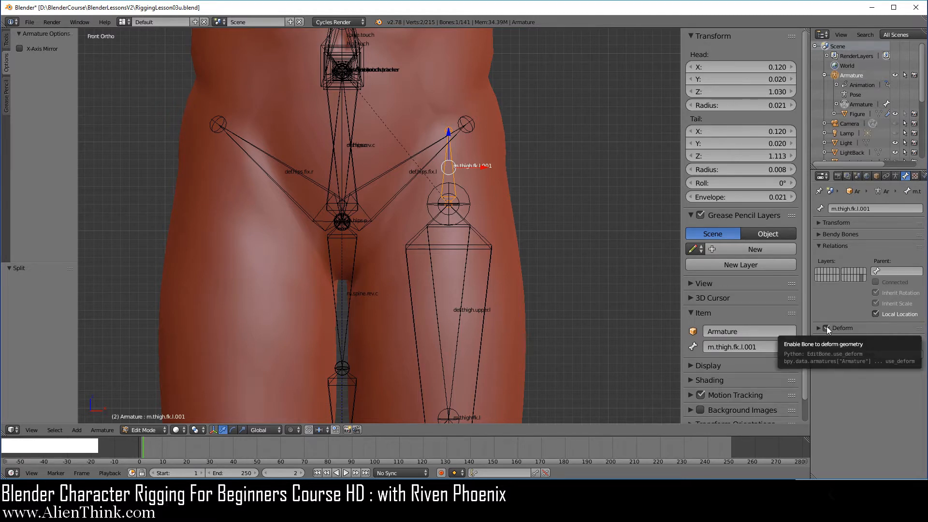
left_click(826, 329)
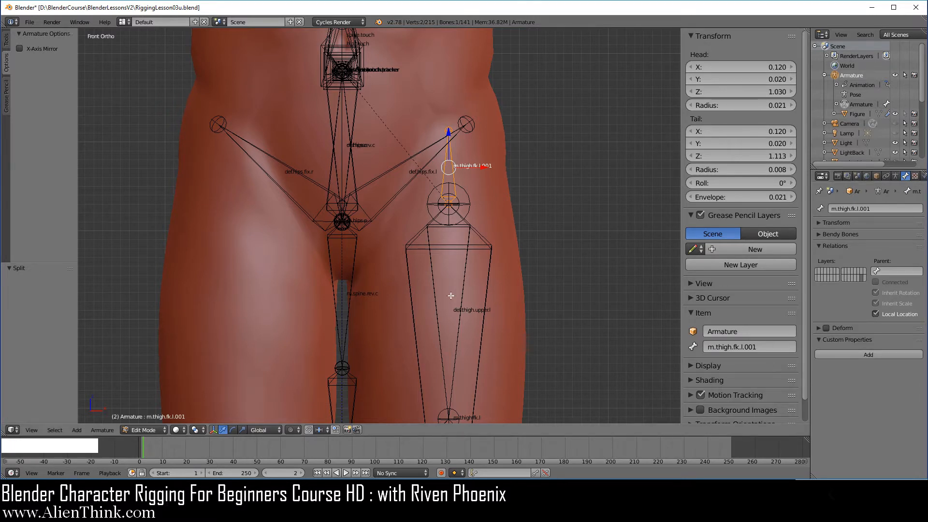
Rename the new bone above the left thigh as m.thigh.socket.l
left_click(765, 344)
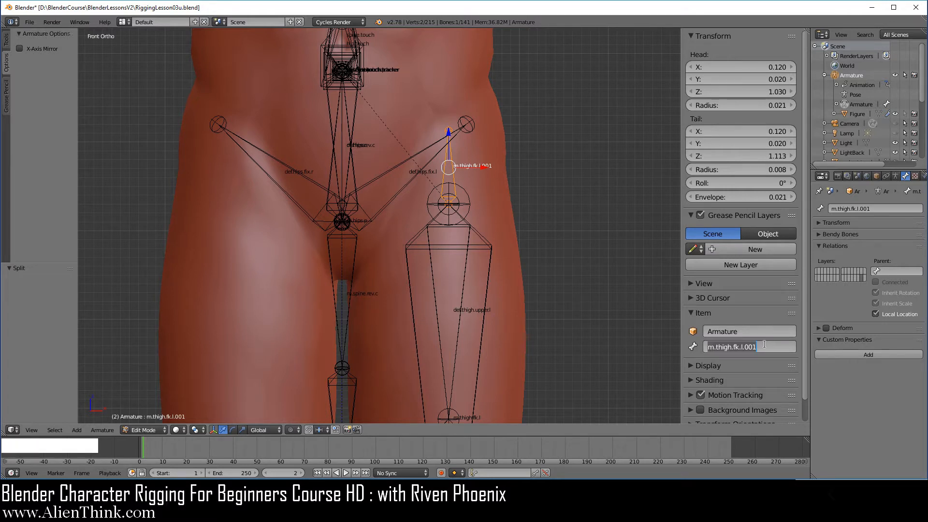
type("m.thigh")
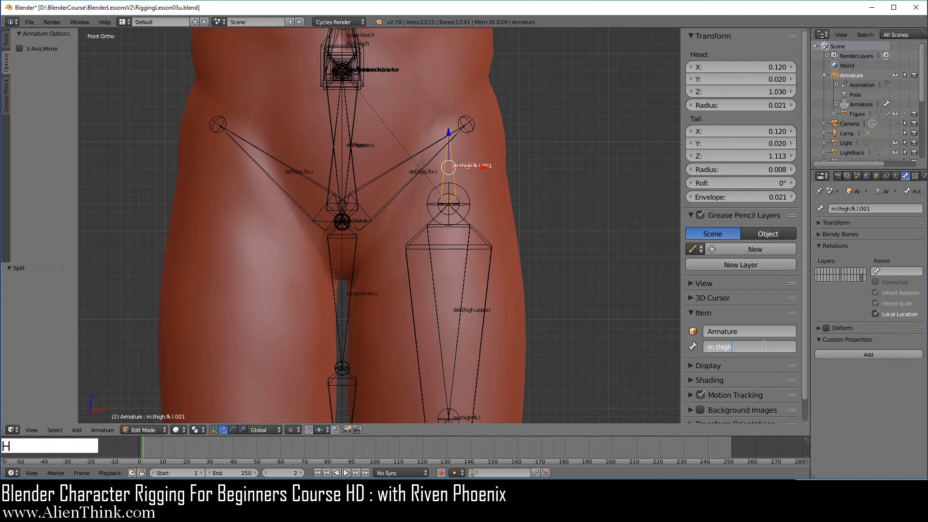
type("socket.l")
key("Return")
Parent m.thigh.fk.l to m.thigh.socket.l with Keep Offset
right_click(489, 243)
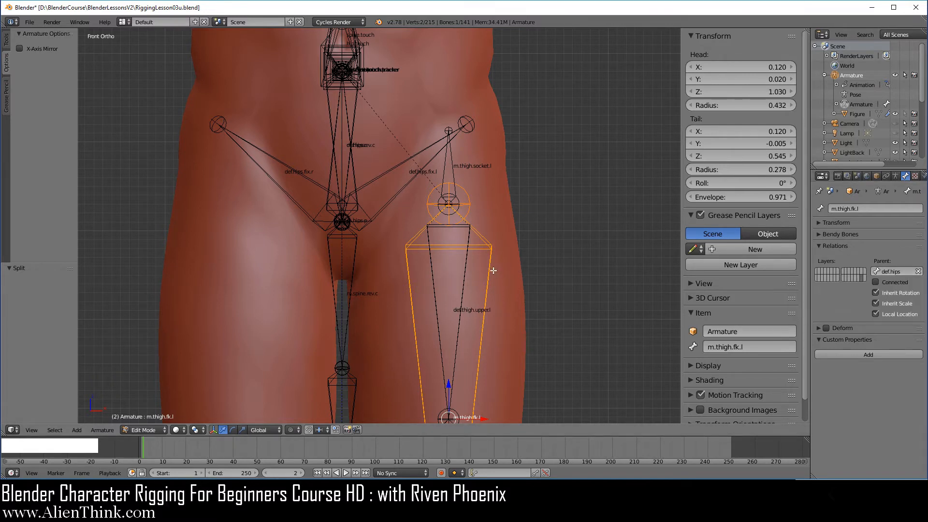
key("shift")
right_click(455, 165, "shift")
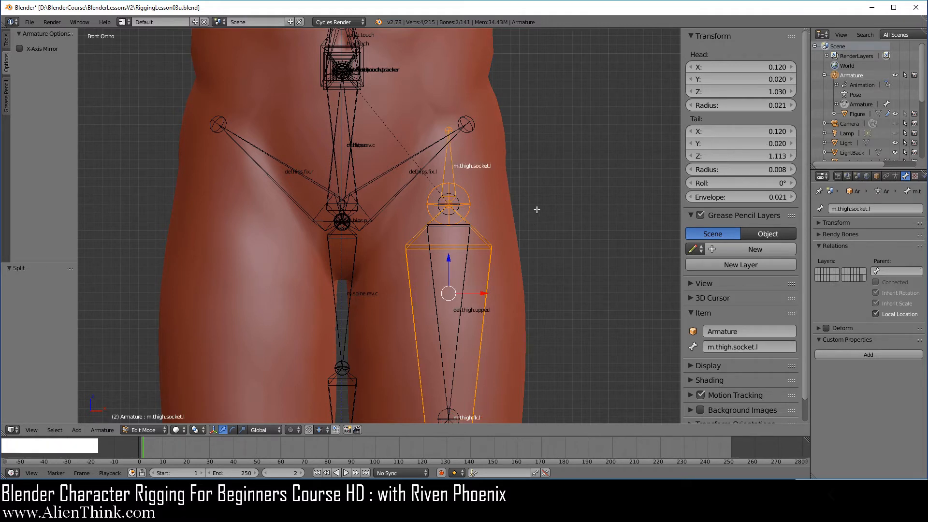
key("ctrl+p")
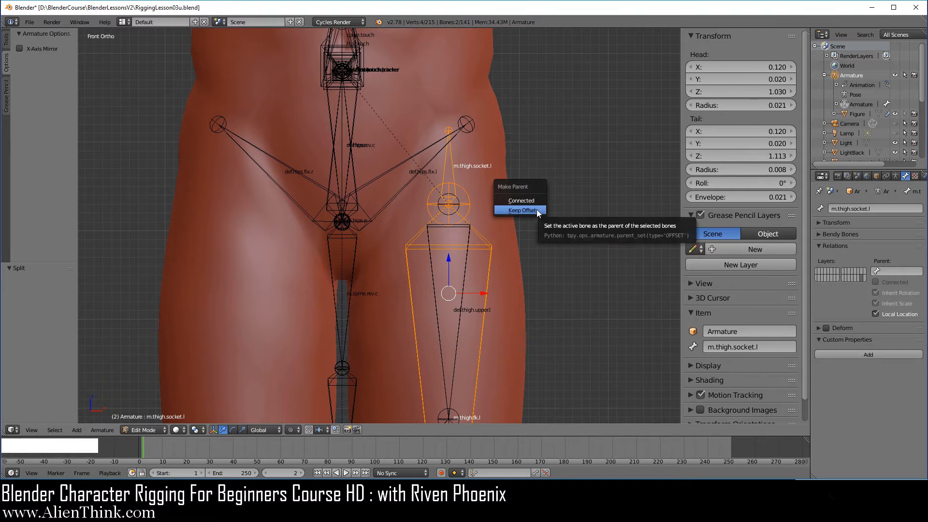
left_click(523, 210)
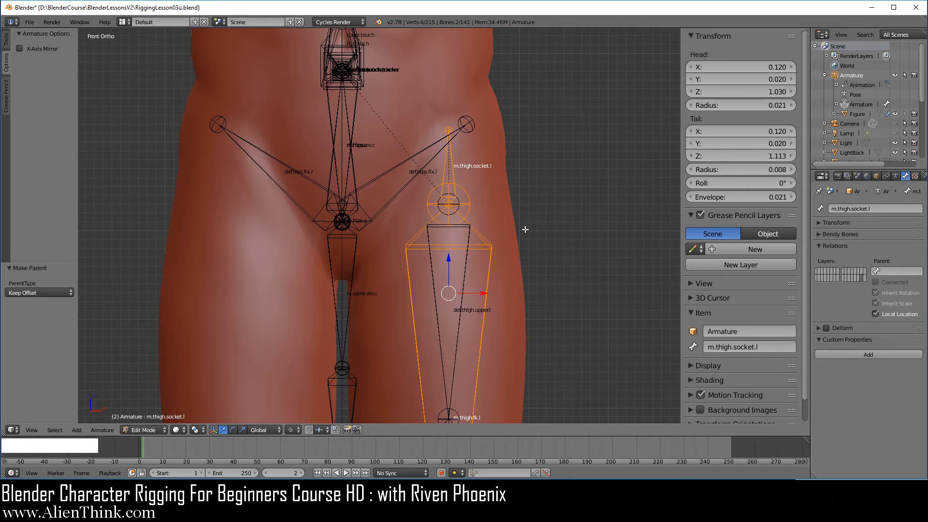
In Pose Mode, test the hip.touch control by rotating it about 13 degrees in front view, and cancel the rotation
left_click(145, 430)
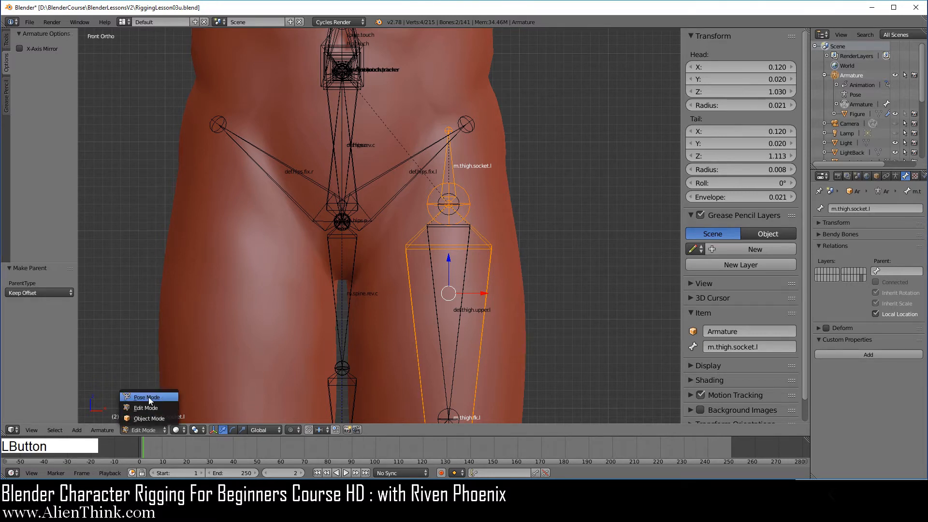
left_click(149, 397)
right_click(521, 167)
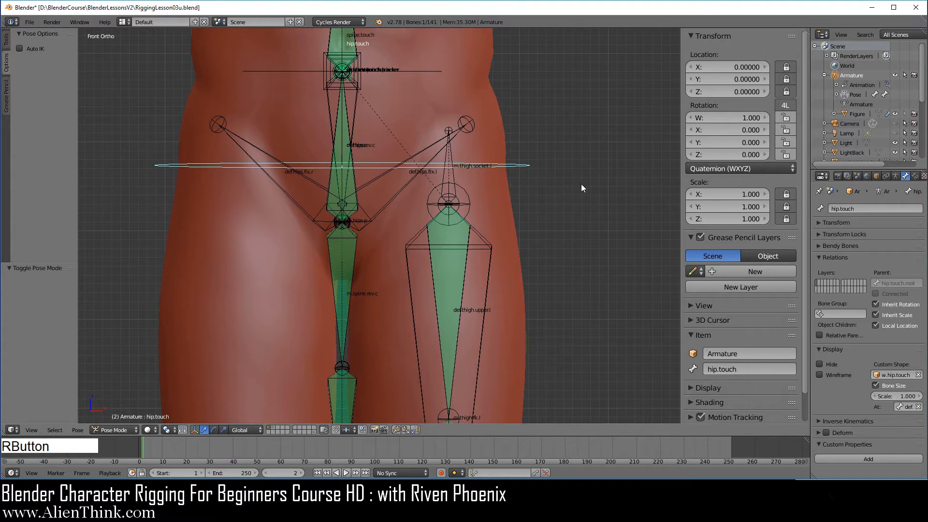
key("r")
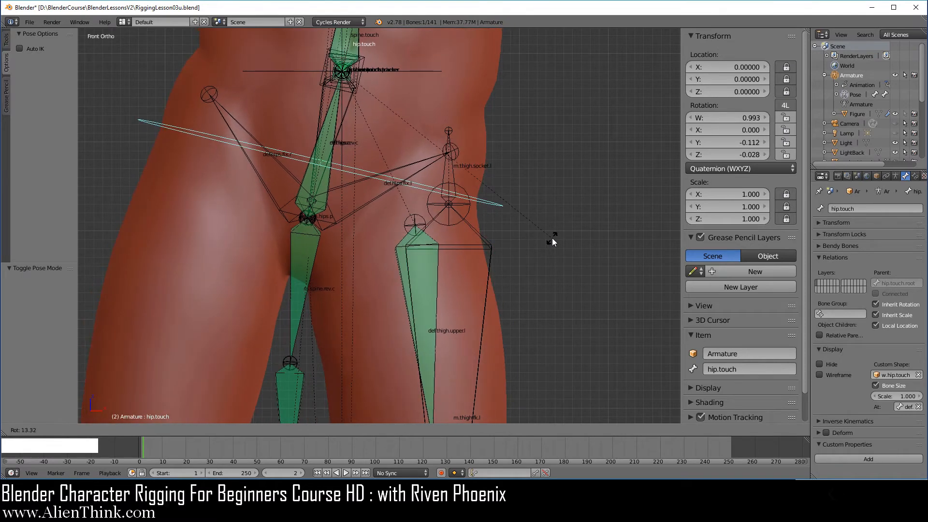
right_click(552, 239)
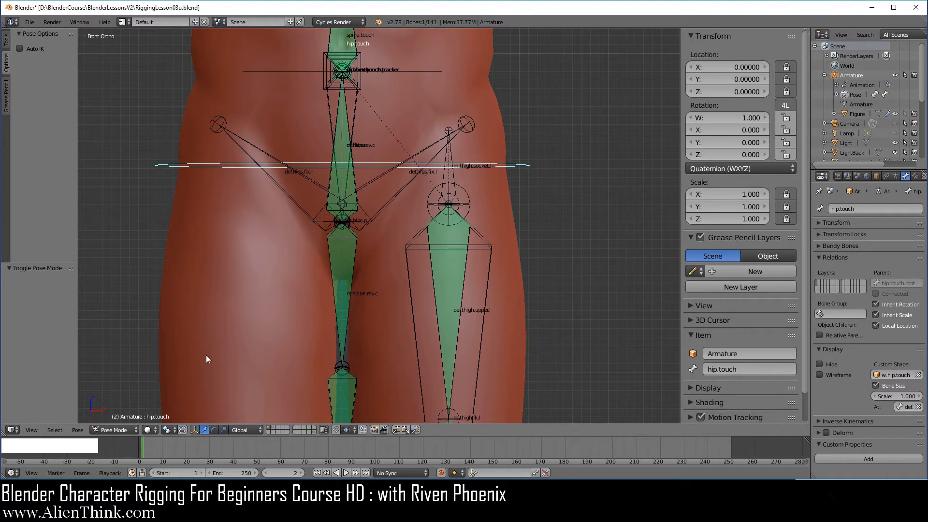
Back in Edit Mode, extrude a second bone from the head of m.thigh.fk.l about 0.121 upward along global Z
left_click(119, 428)
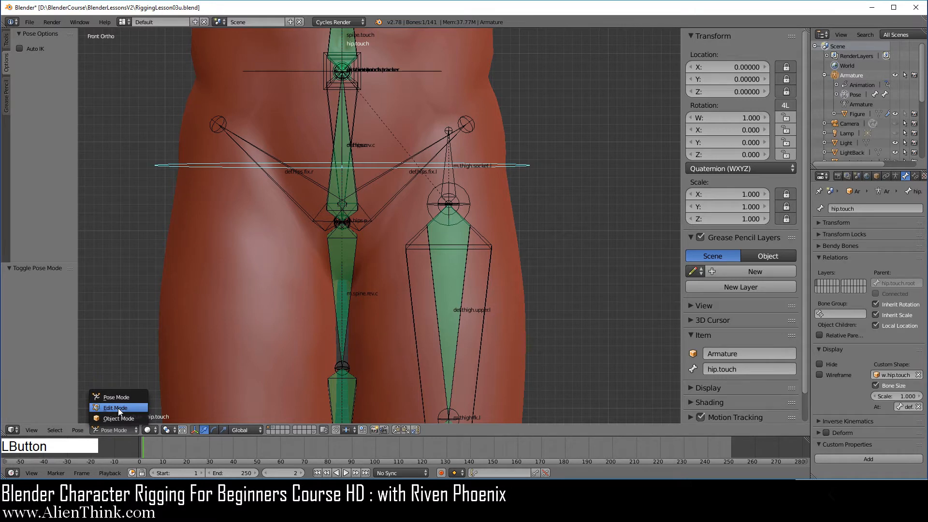
left_click(118, 408)
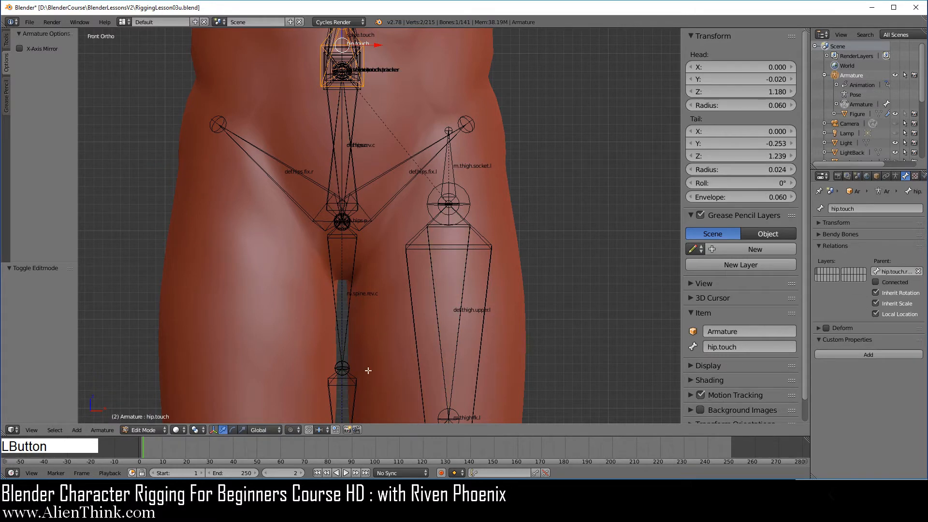
right_click(470, 198)
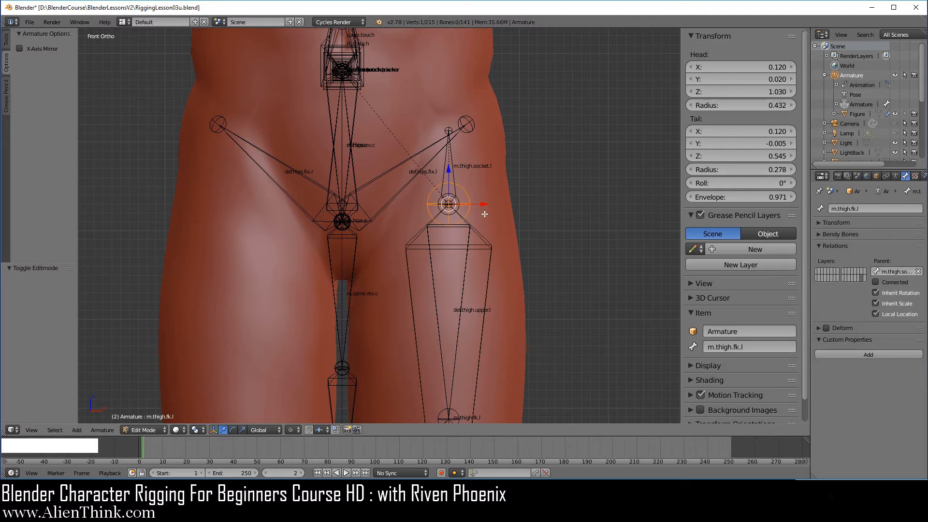
middle_click_drag(484, 205, 470, 279, "shift")
scroll(480, 256, "up", 2)
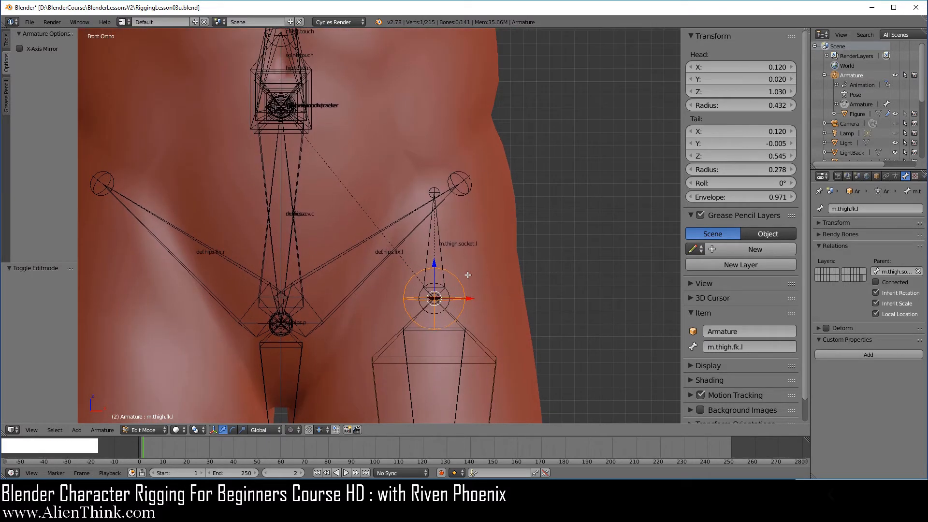
key("e")
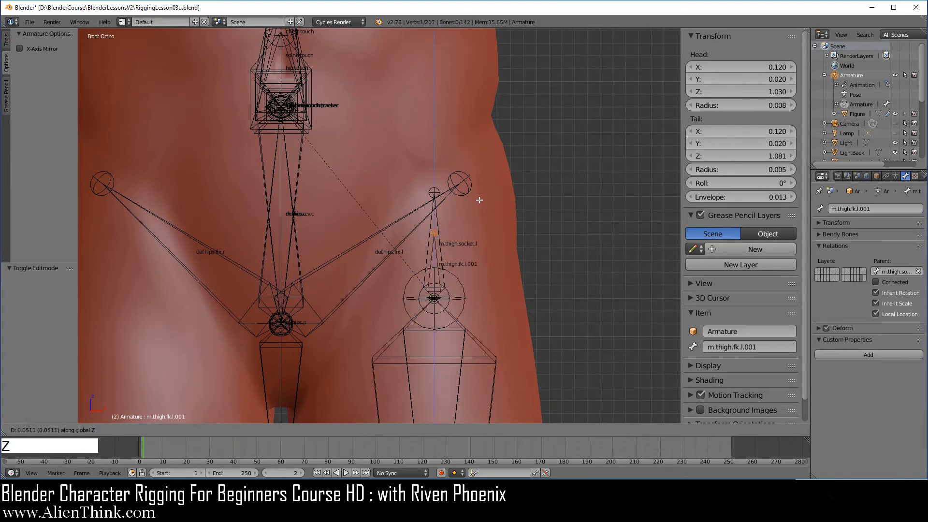
key("z")
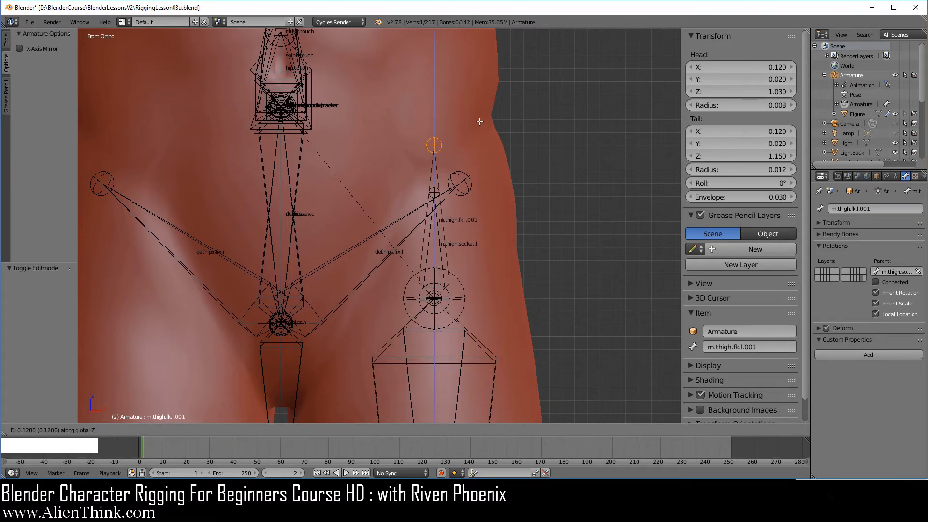
left_click(479, 120)
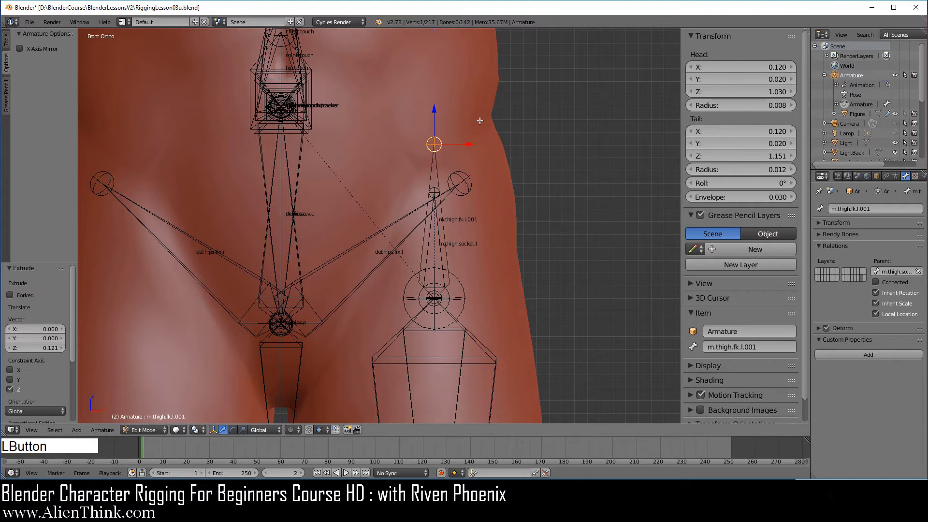
Split the second, longer extruded bone from its parent and disable its Deform option
right_click(438, 170)
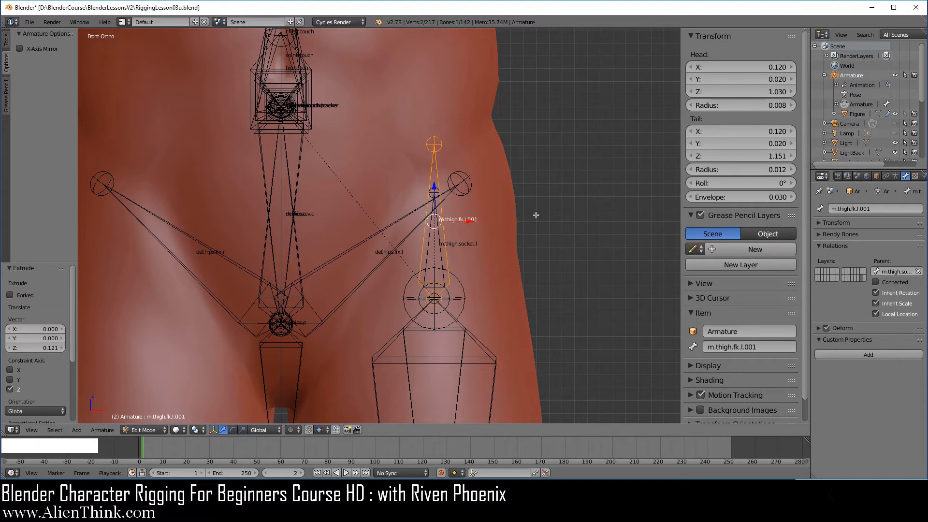
key("y")
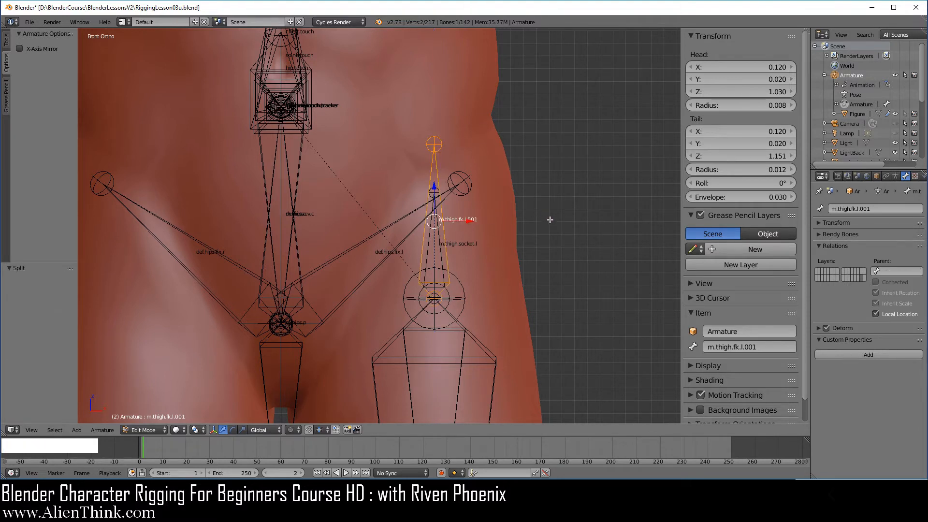
left_click(826, 328)
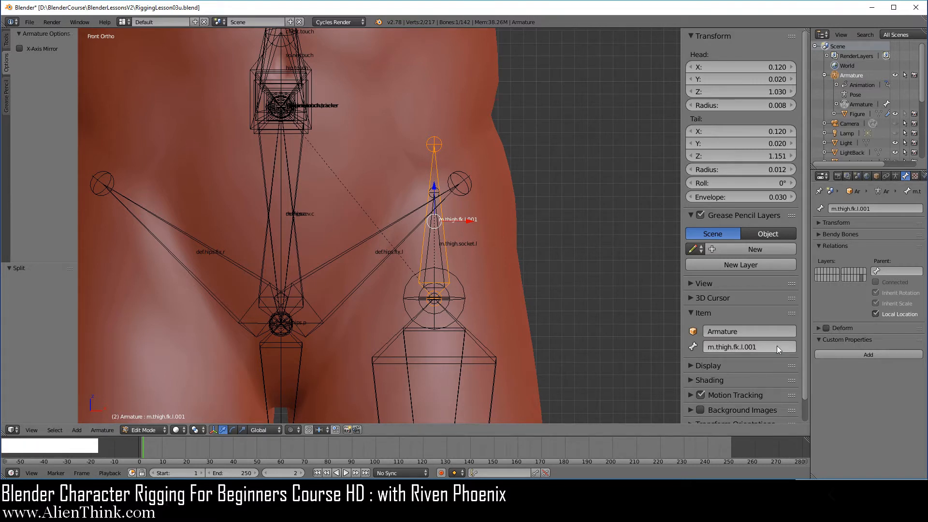
Rename the longer extruded bone above the left thigh as m.hip.socket.l
double_click(764, 346)
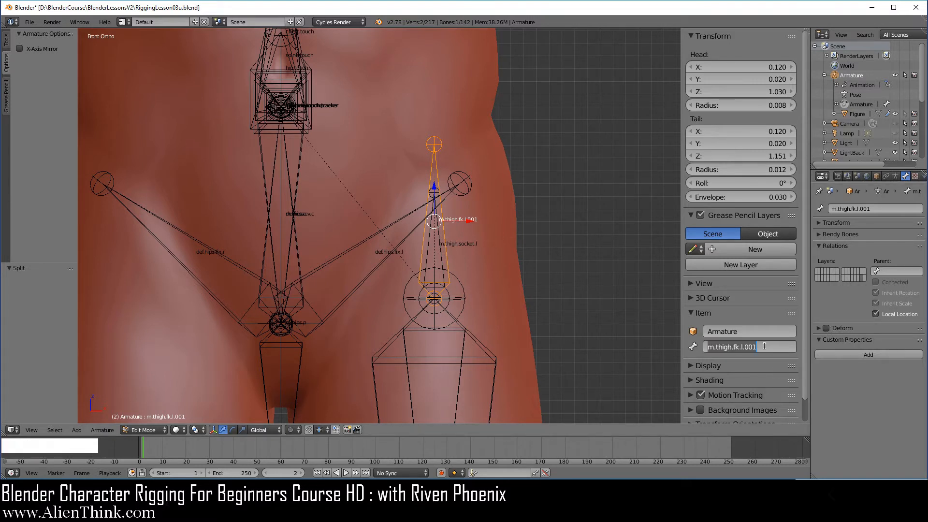
type("m.h")
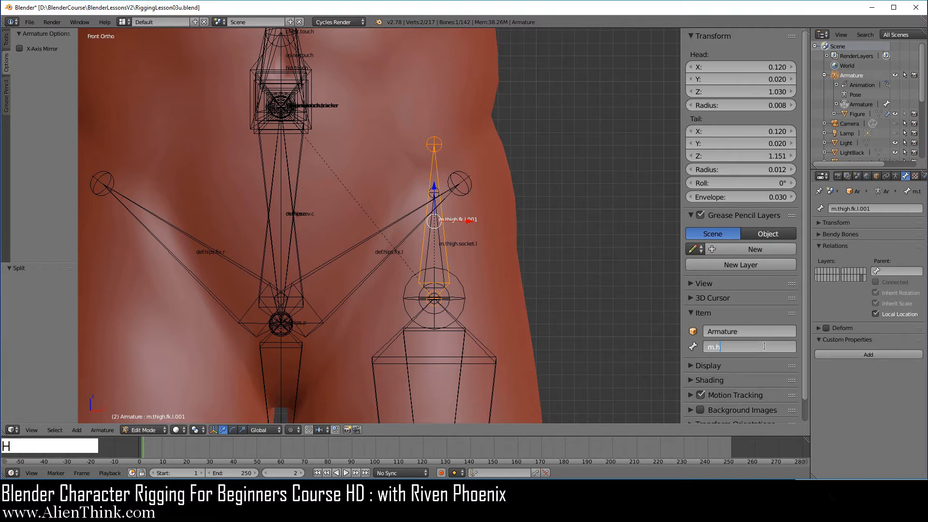
type("ip.socket.l")
key("Return")
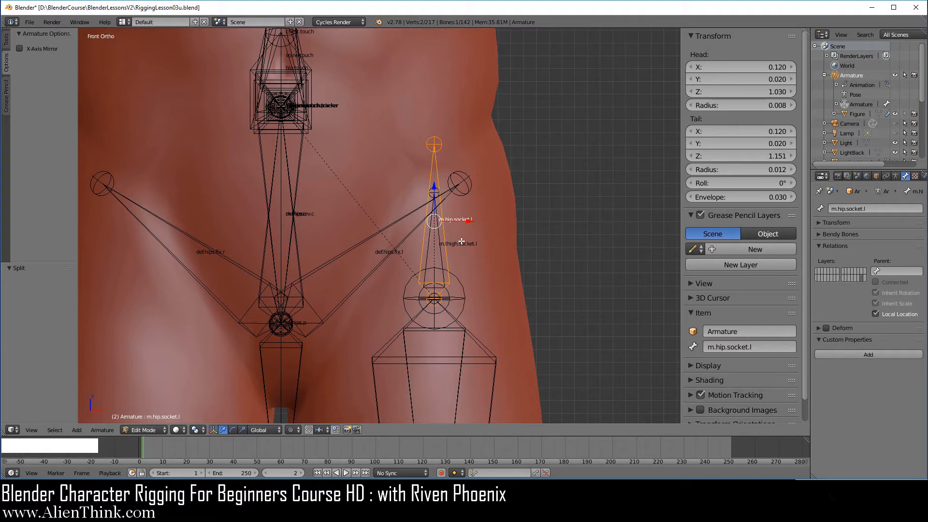
Hide the armature layer that holds the deform bones, leaving the mechanism bones' layers shown
left_click(896, 176)
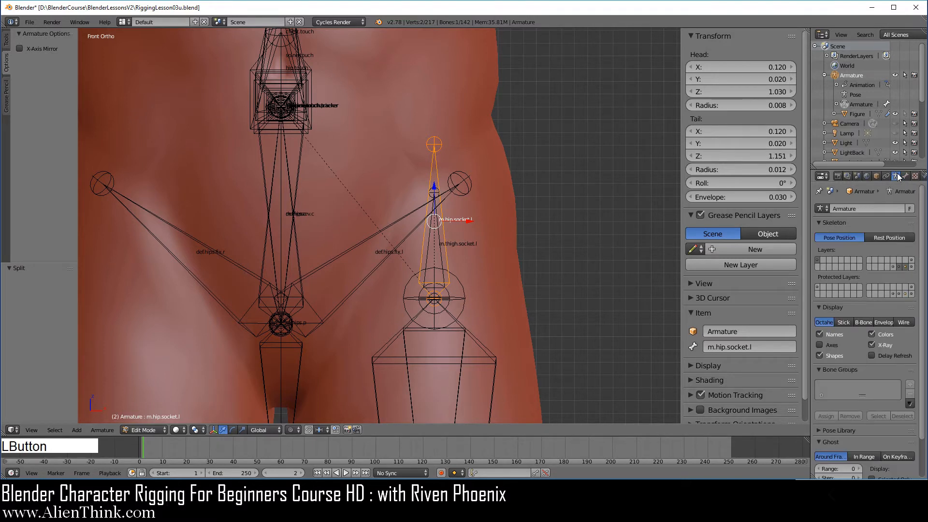
left_click(899, 265, "shift")
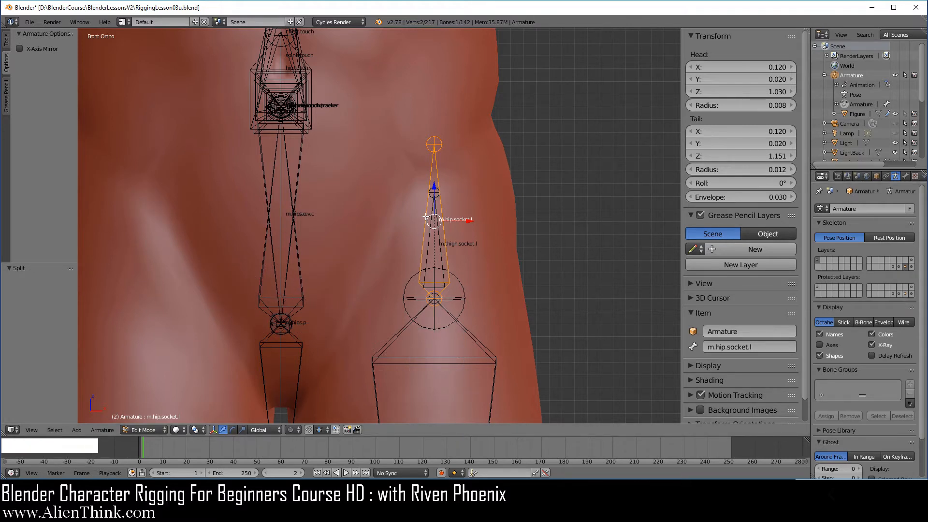
Parent m.hip.socket.l to the m.hips.c bone with Keep Offset
right_click(300, 257, "shift")
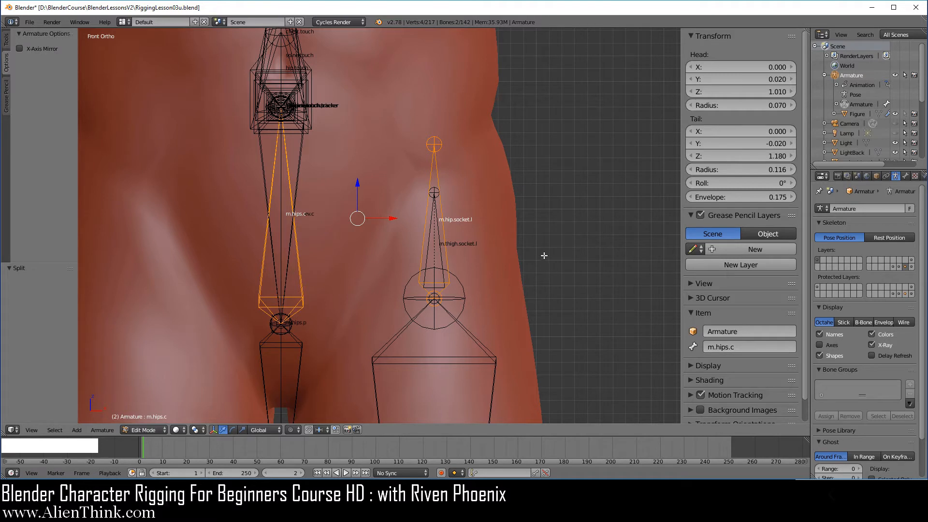
key("ctrl+p")
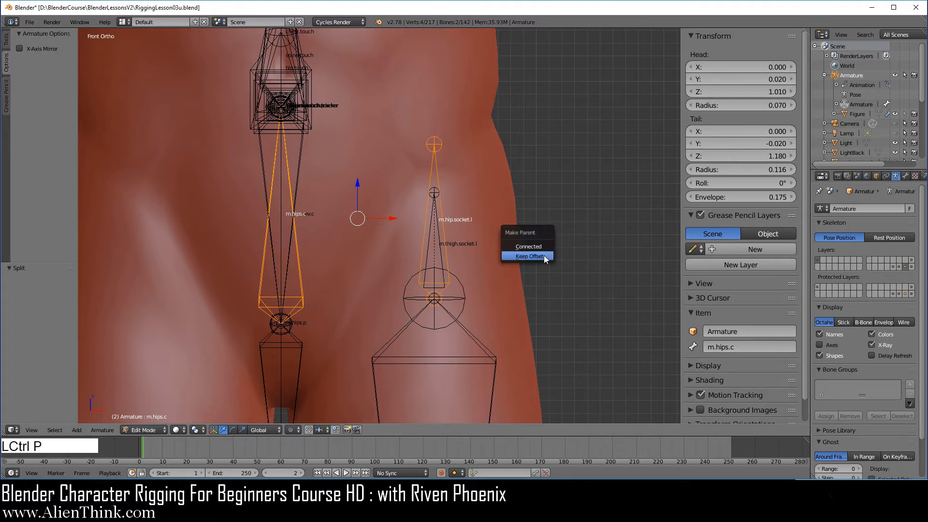
left_click(544, 256)
Show the armature layer holding the deform bones again and switch the armature to Pose Mode
left_click(899, 266, "shift")
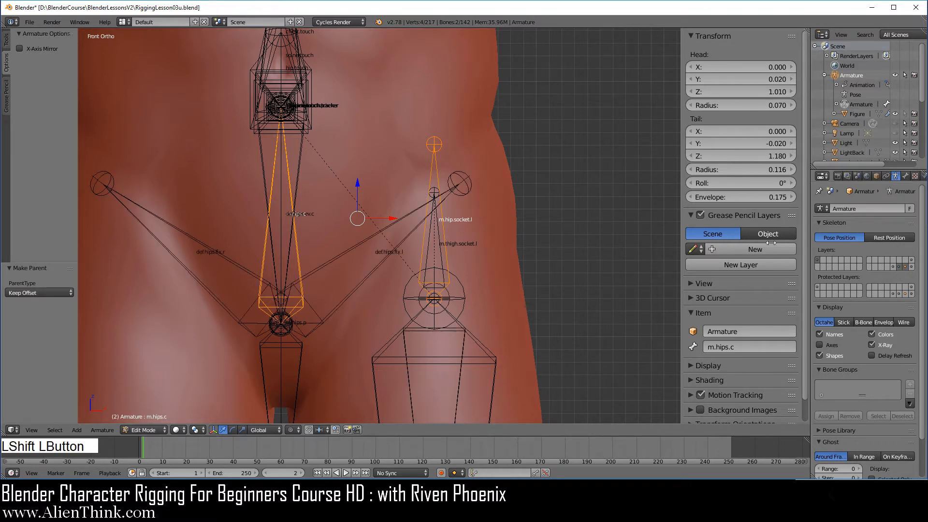
left_click(157, 430)
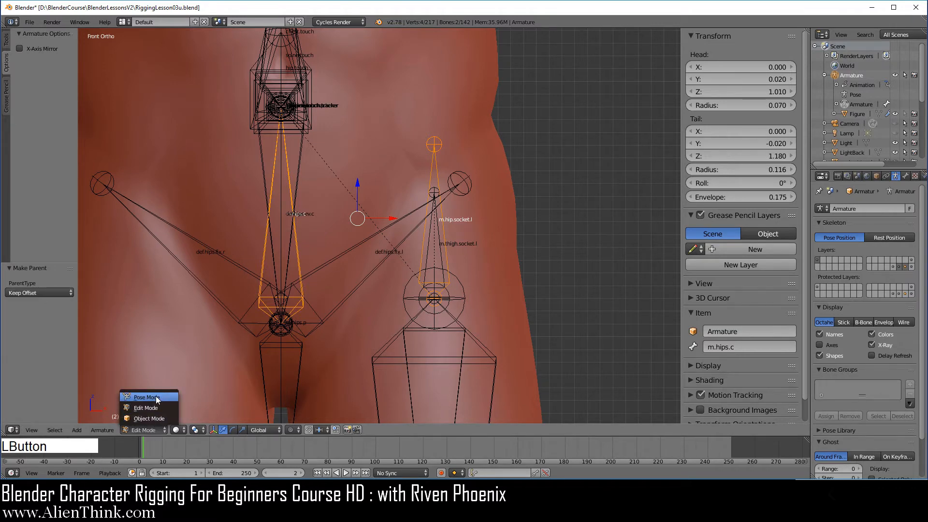
left_click(158, 398)
Test-rotate the hip.touch control by about 10° to check how m.hip.socket.l follows the hips, and cancel the rotation
right_click(523, 242)
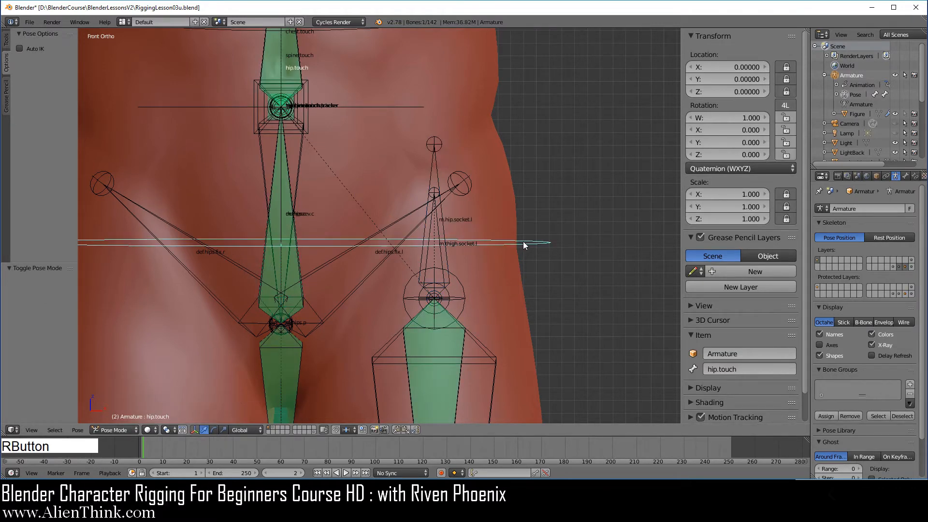
key("r")
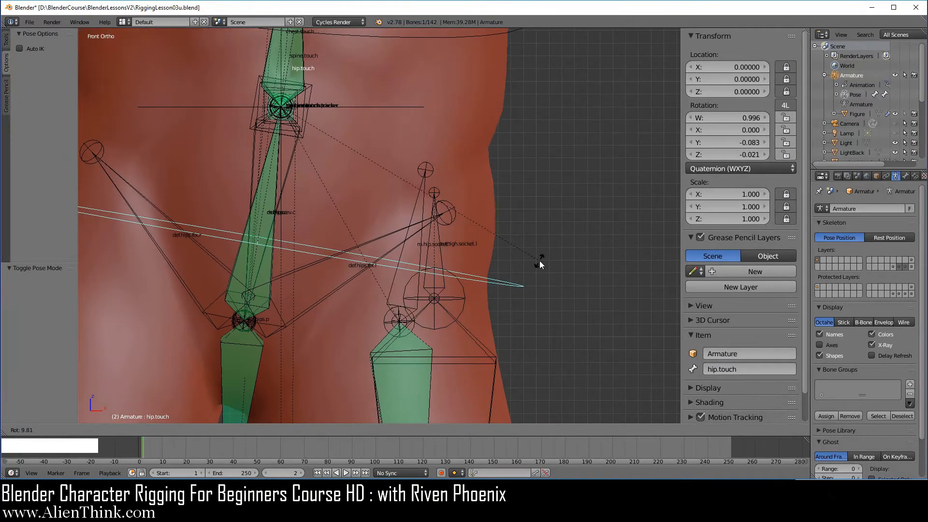
right_click(539, 260)
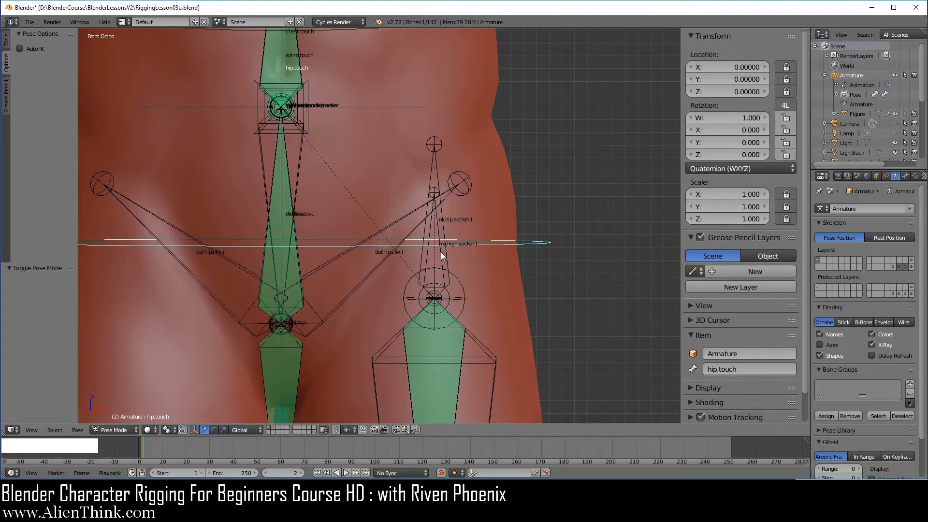
Add a Copy Location constraint to m.thigh.socket.l with m.hip.socket.l as its target
right_click(439, 222)
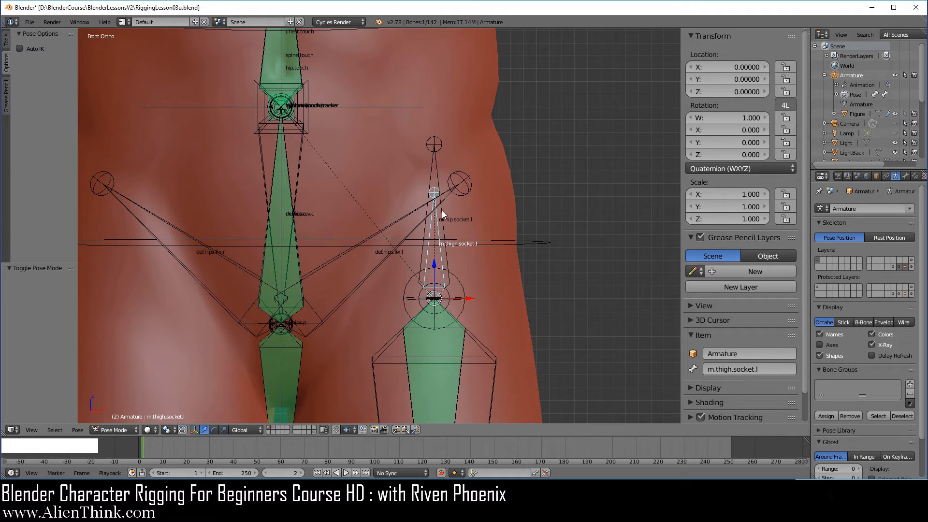
right_click(442, 210)
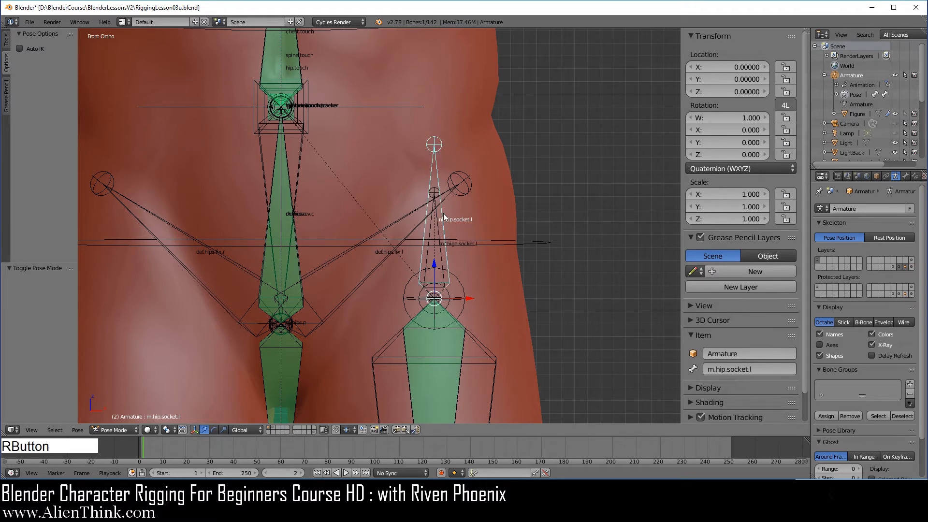
right_click(434, 220, "shift")
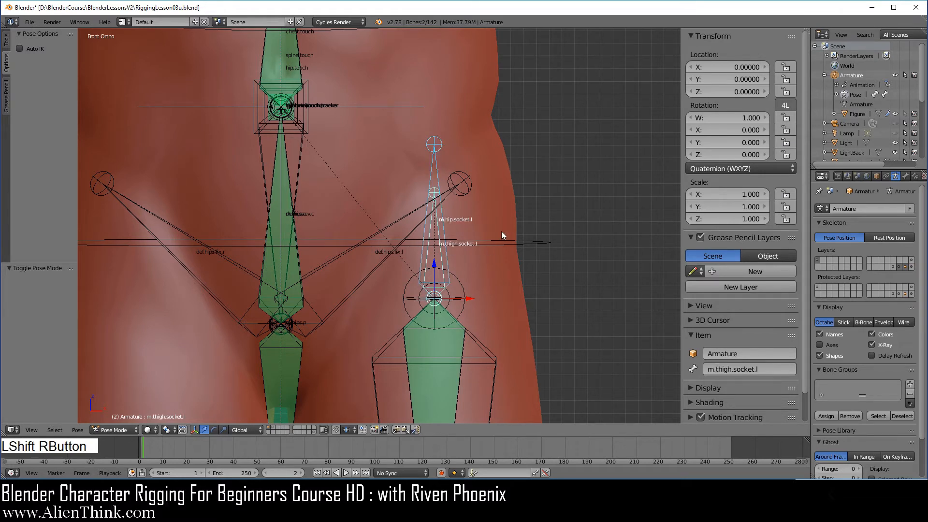
key("shift+ctrl+c")
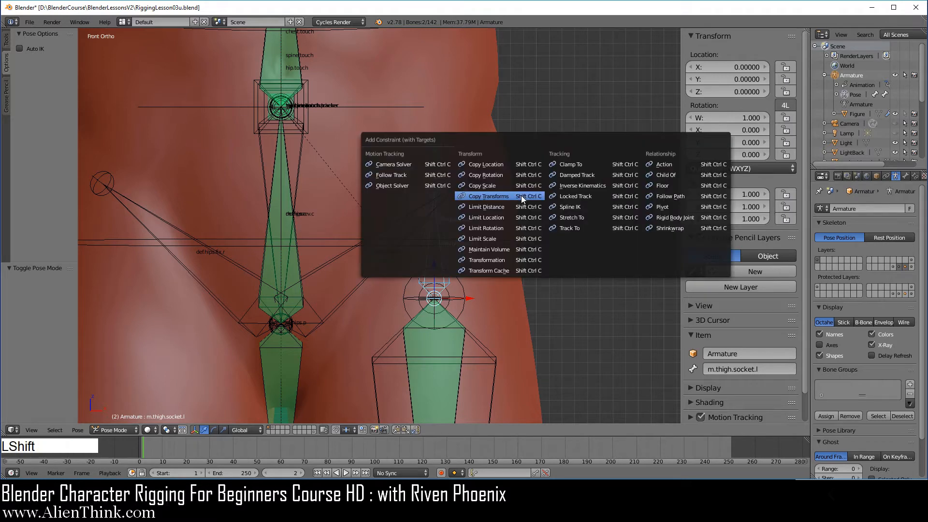
left_click(509, 166)
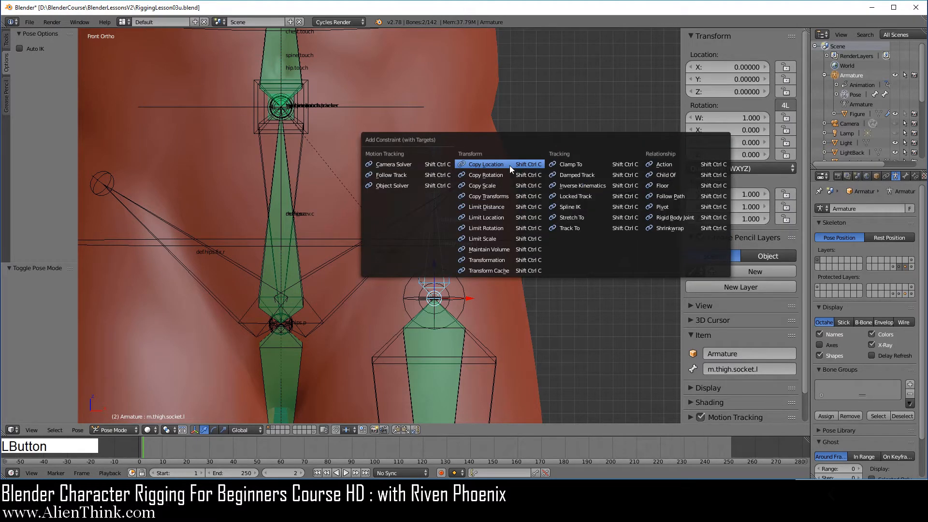
Test-rotate hip.touch slightly and by about 26° to check how the left thigh follows the hips, cancelling each rotation
right_click(535, 241)
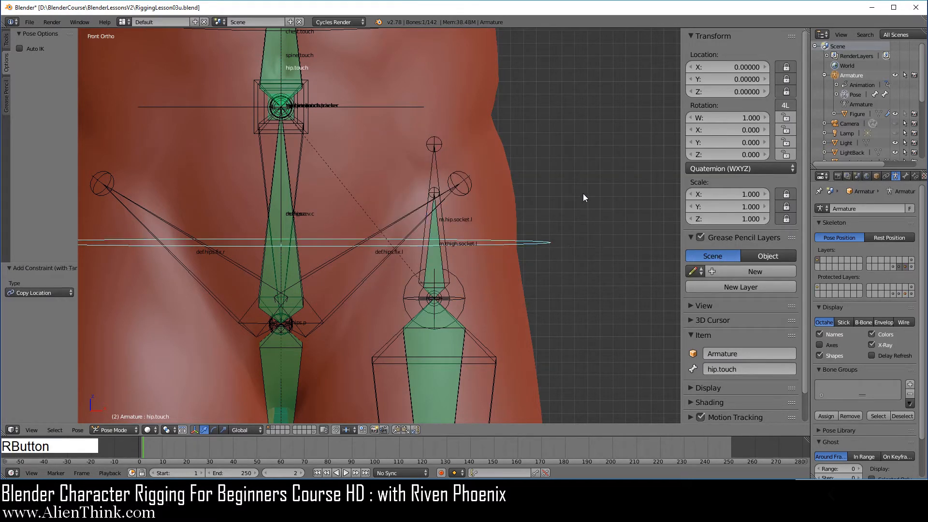
scroll(582, 199, "down", 2)
key("r")
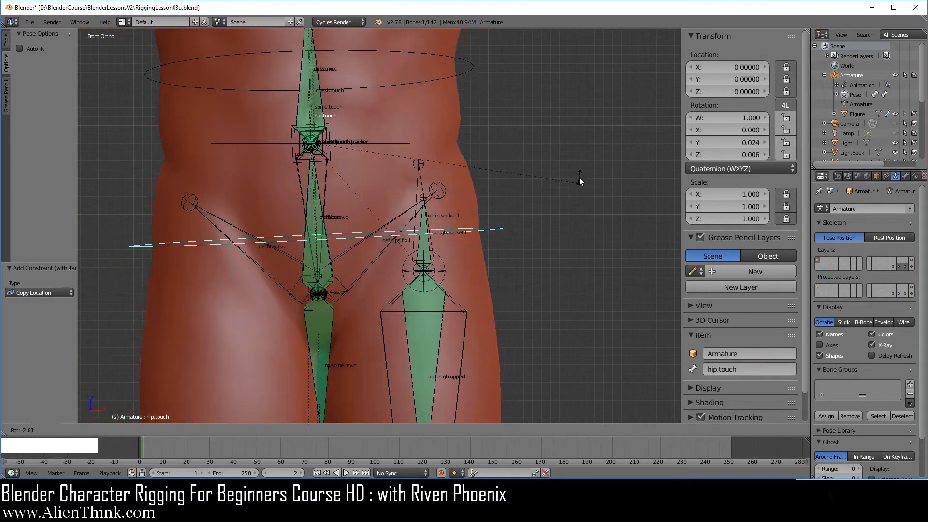
right_click(506, 309)
scroll(513, 305, "down", 3)
key("r")
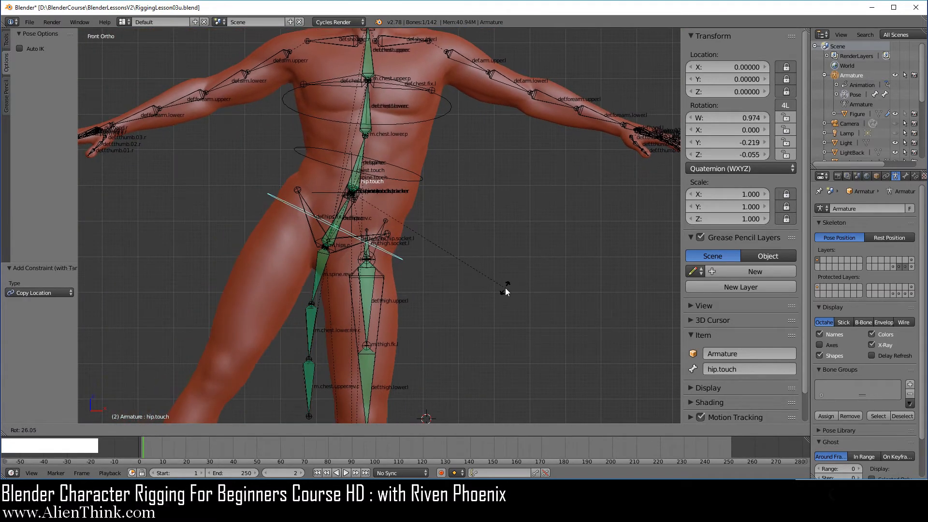
right_click(506, 290)
scroll(506, 288, "up", 5)
middle_click_drag(506, 288, 507, 269, "shift")
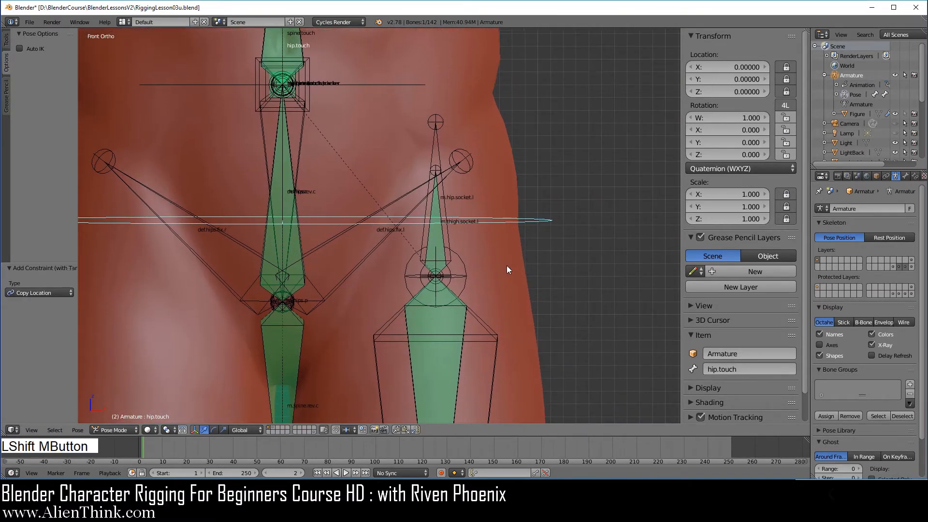
Assign m.hip.socket.l to the mechanism bones' armature layer and check the layer of m.thigh.socket.l
right_click(445, 195)
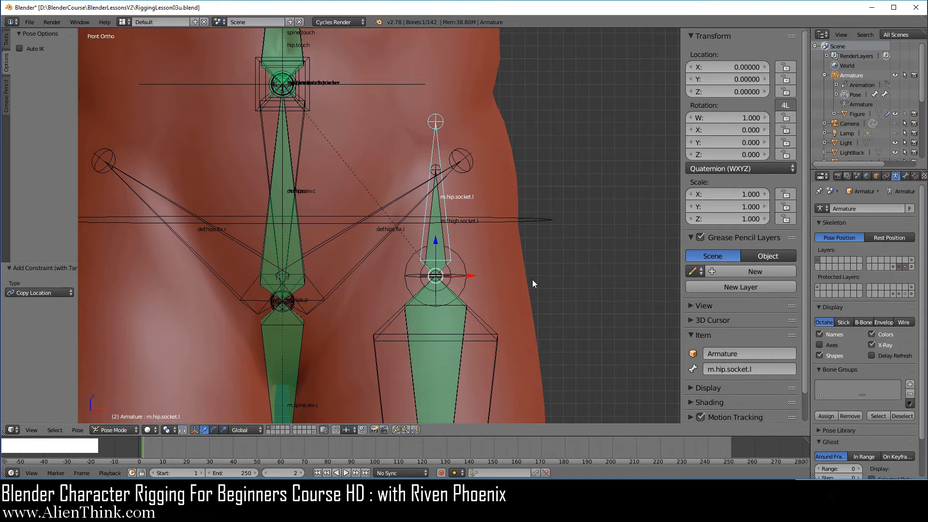
key("m")
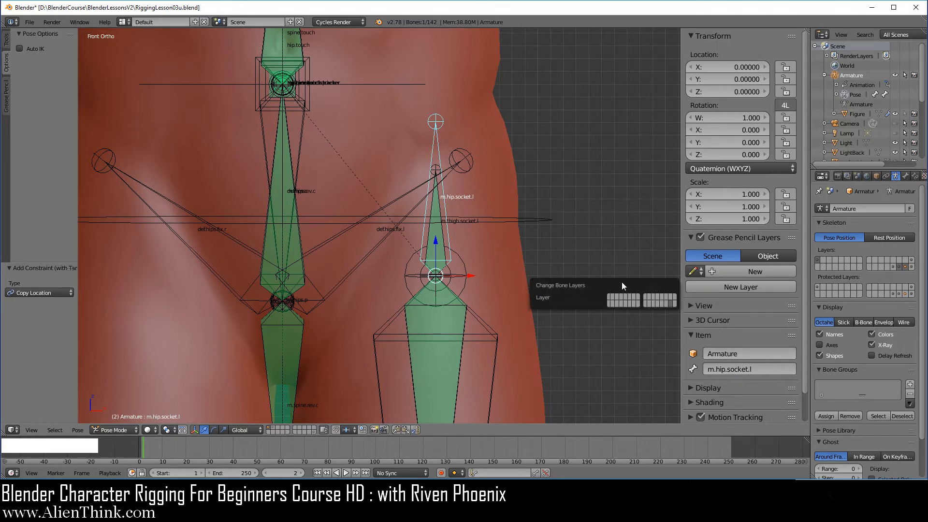
left_click(671, 303)
right_click(441, 207)
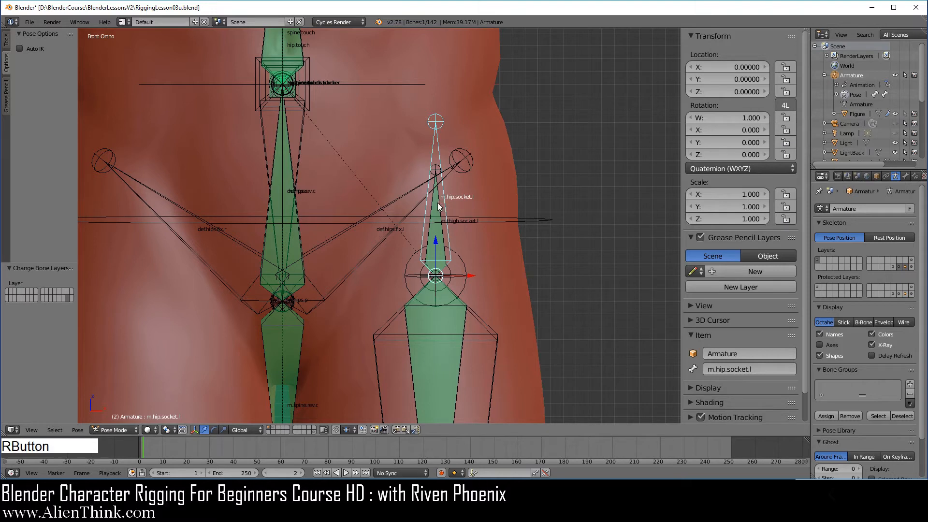
key("m")
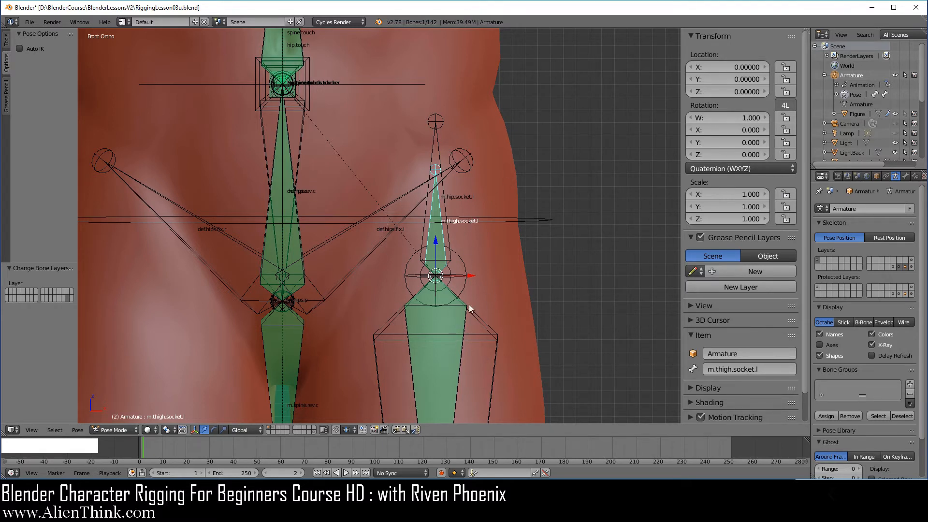
Add a Copy Transforms constraint to m.thigh.socket.l with m.hip.socket.l as its target
right_click(449, 204)
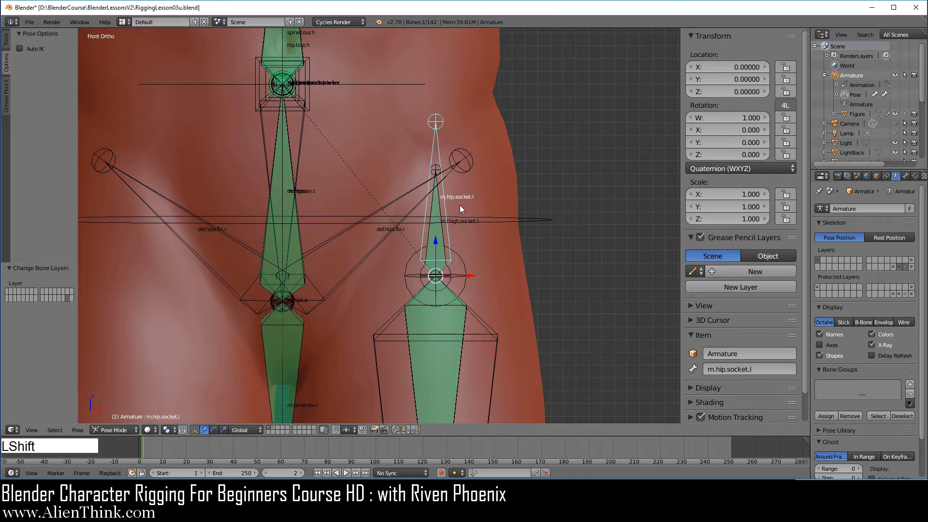
right_click(439, 205, "shift")
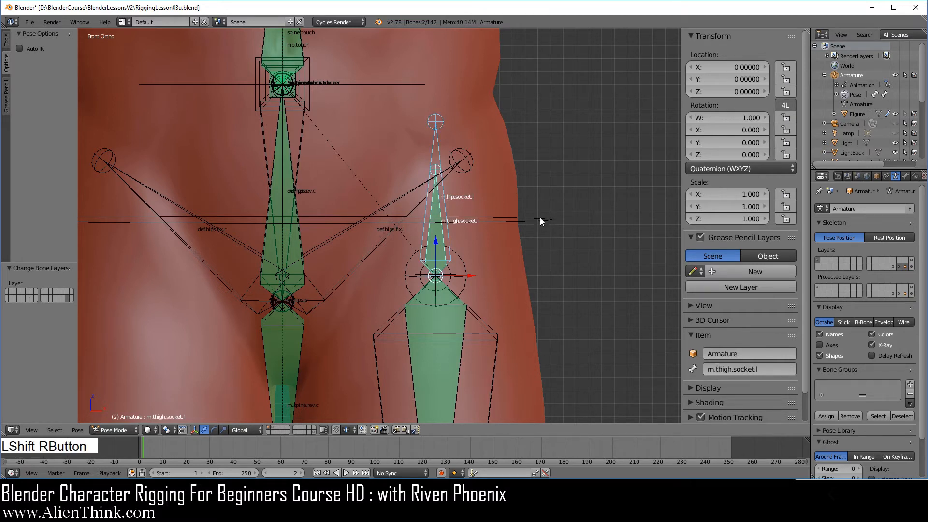
key("ctrl+shift+c")
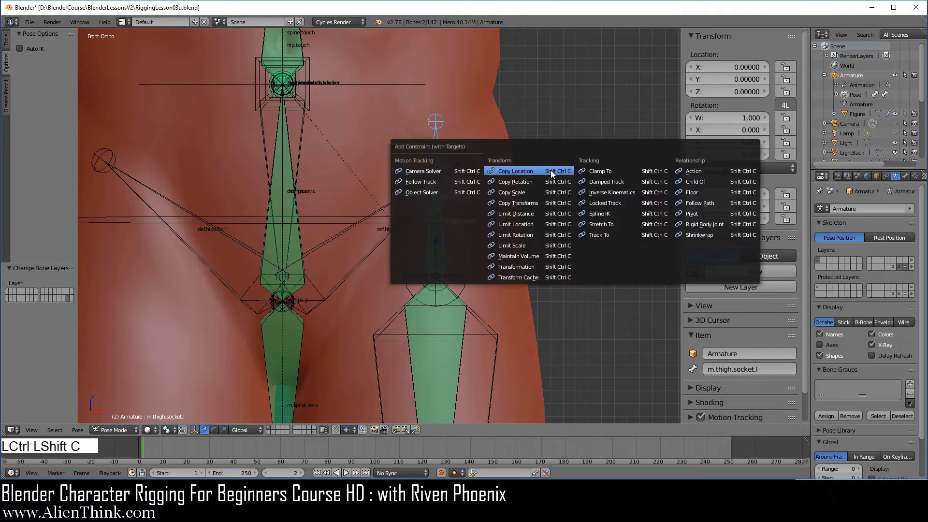
left_click(537, 203)
Rotate the hip.touch control about 18.7° in the front view so the hips and left thigh tilt together
right_click(533, 220)
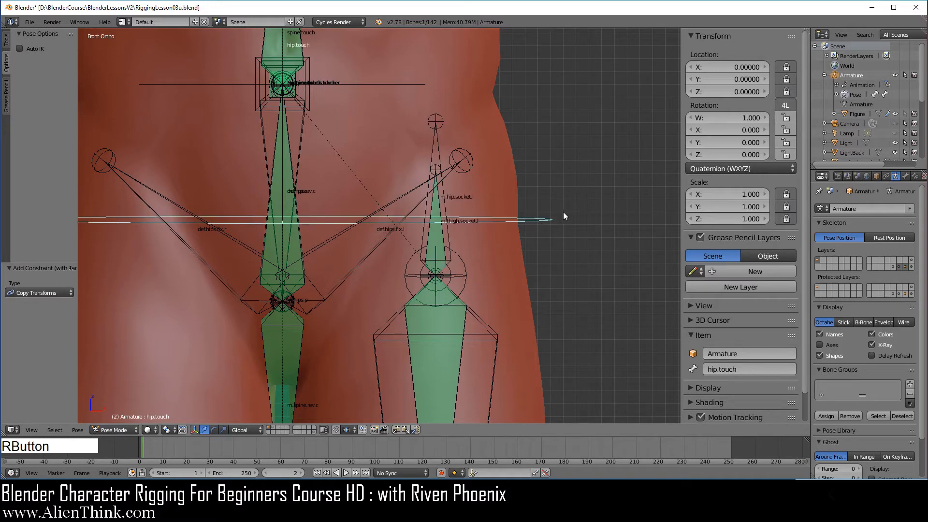
scroll(563, 212, "down", 2)
key("r")
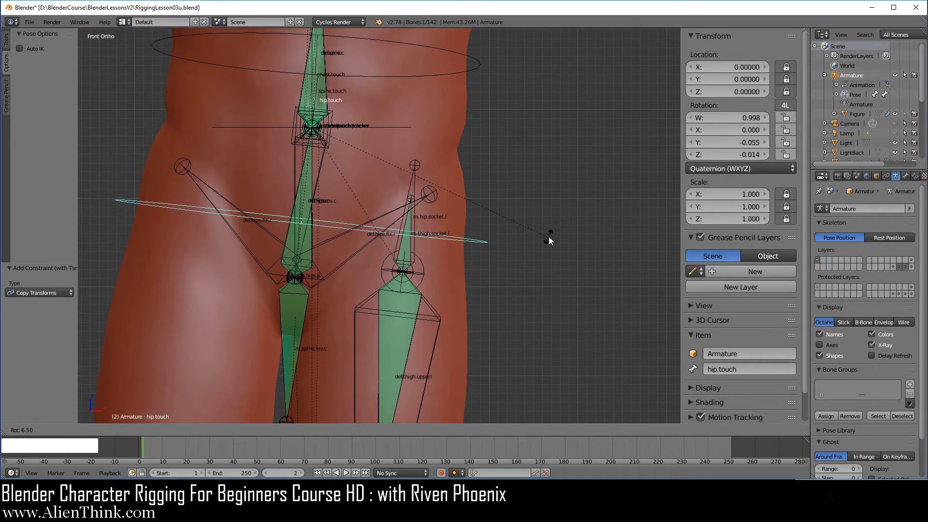
left_click(526, 290)
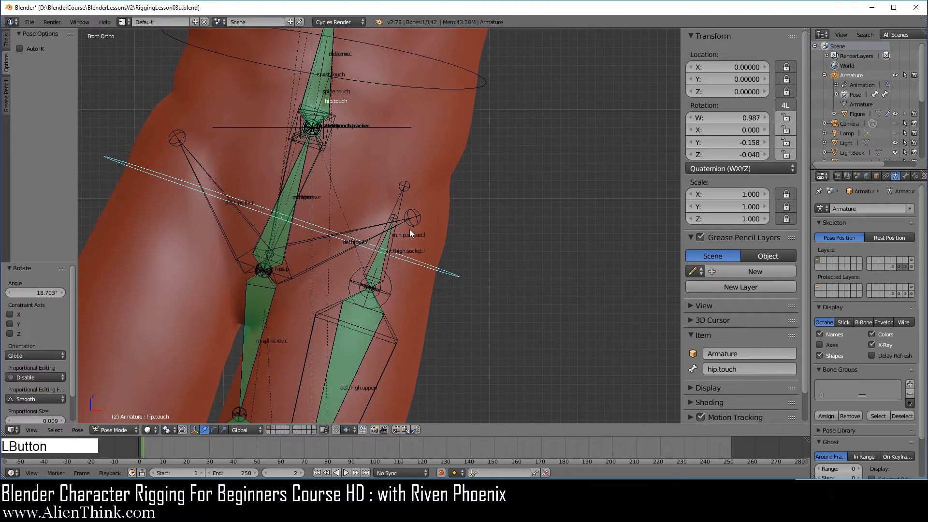
Add a single, manually configured driver to the Influence of the Copy Transforms constraint on m.thigh.socket.l
right_click(380, 260)
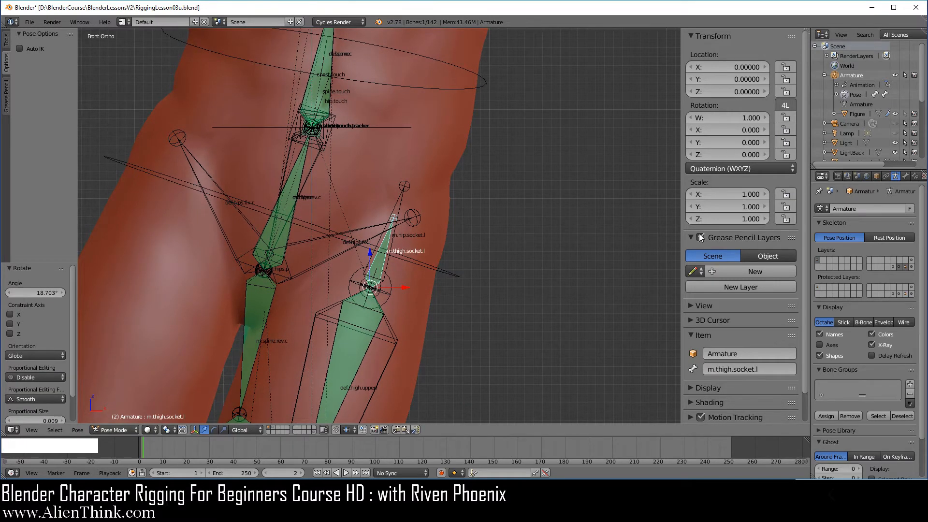
left_click(919, 177)
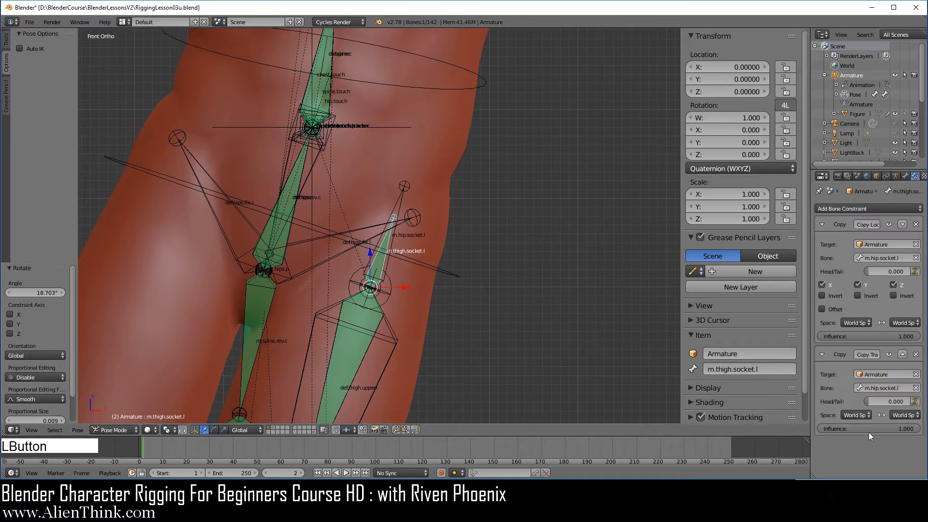
left_click(913, 432)
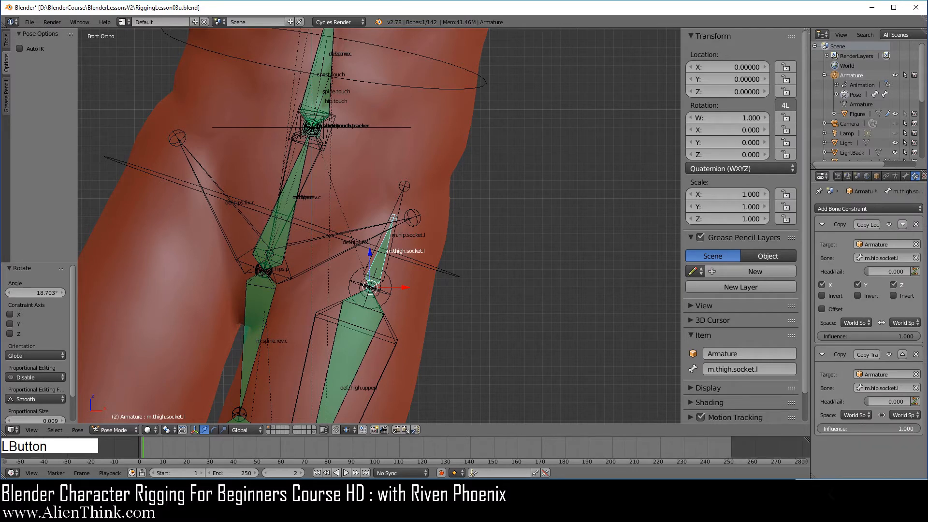
mouse_move(912, 432)
left_mouse_down()
mouse_move(810, 432)
mouse_move(913, 431)
left_mouse_up()
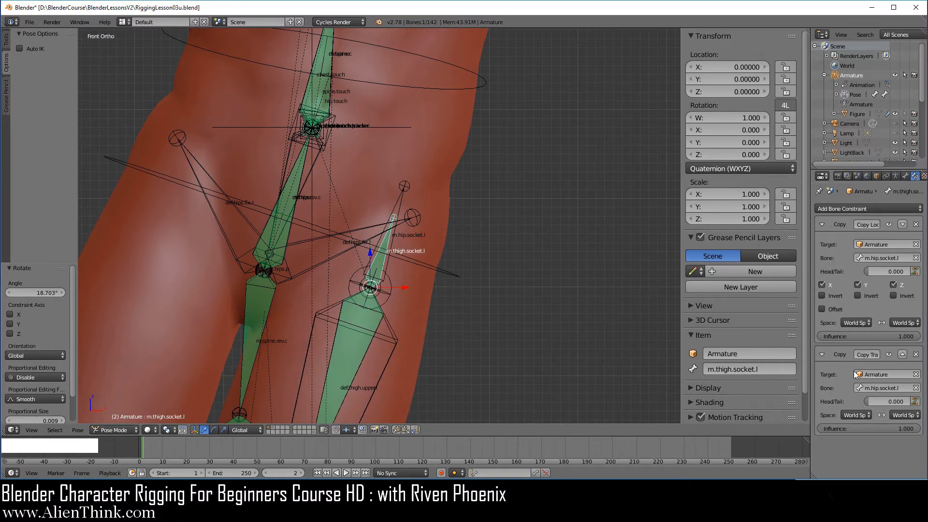
right_click(869, 428)
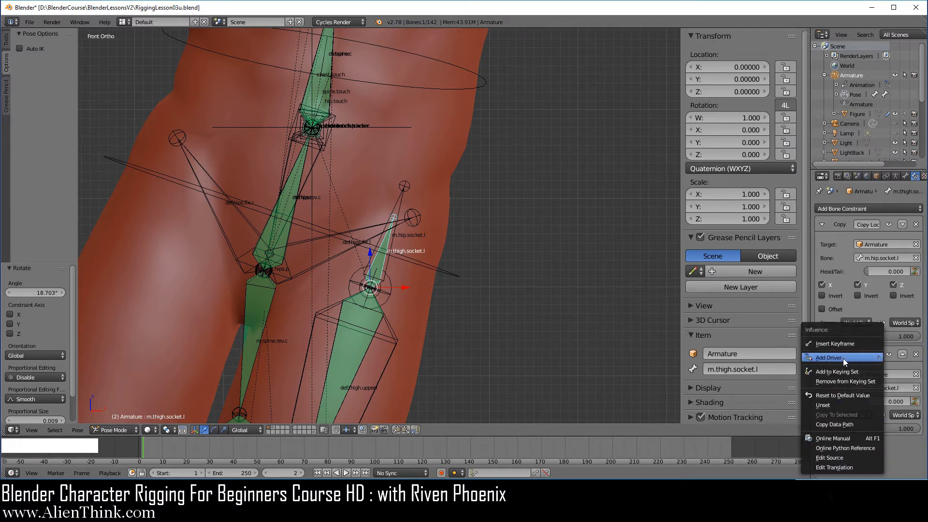
mouse_move(842, 357)
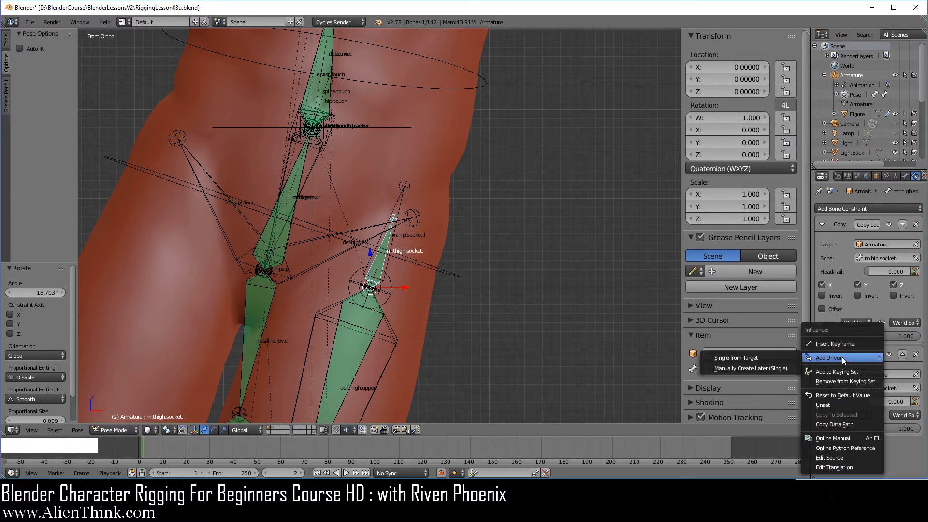
left_click(742, 370)
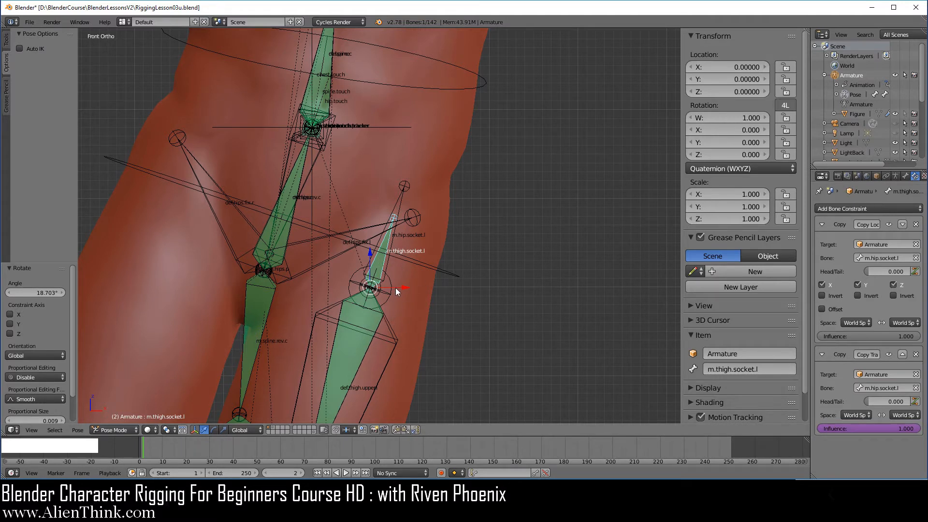
Clear the rotation of all visible bones and deselect them
key("a")
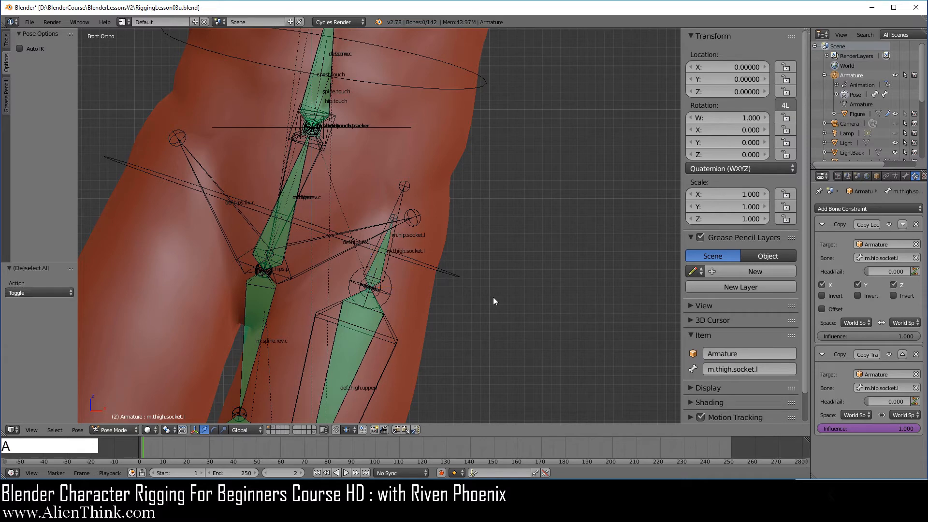
key("a")
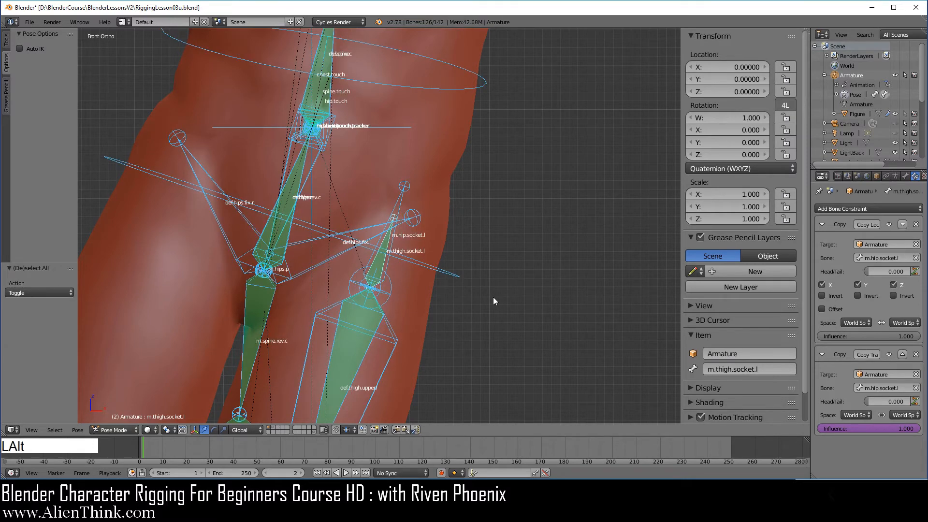
key("alt+r")
key("a")
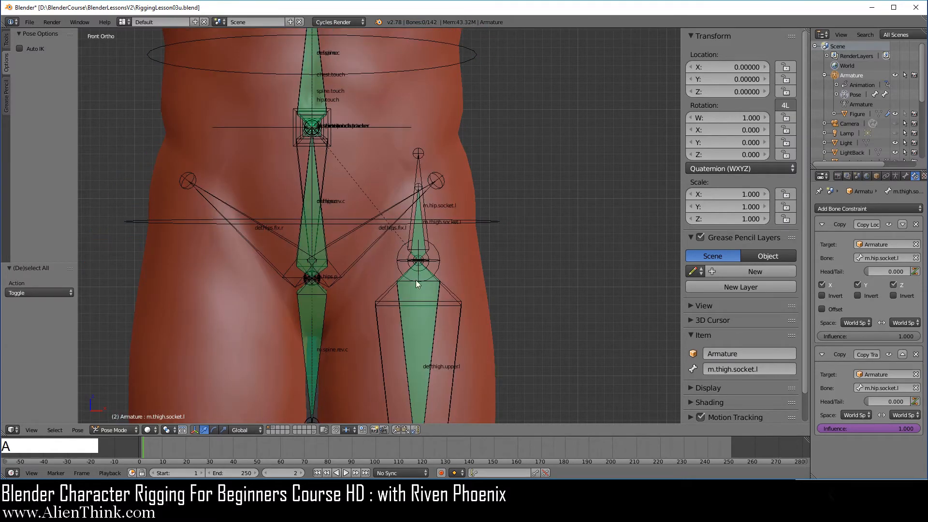
Show the armature layer containing thigh.touch.fk.l alongside the layers already displayed
scroll(480, 269, "down", 1)
scroll(480, 269, "down", 1)
middle_click_drag(465, 298, 459, 216, "shift")
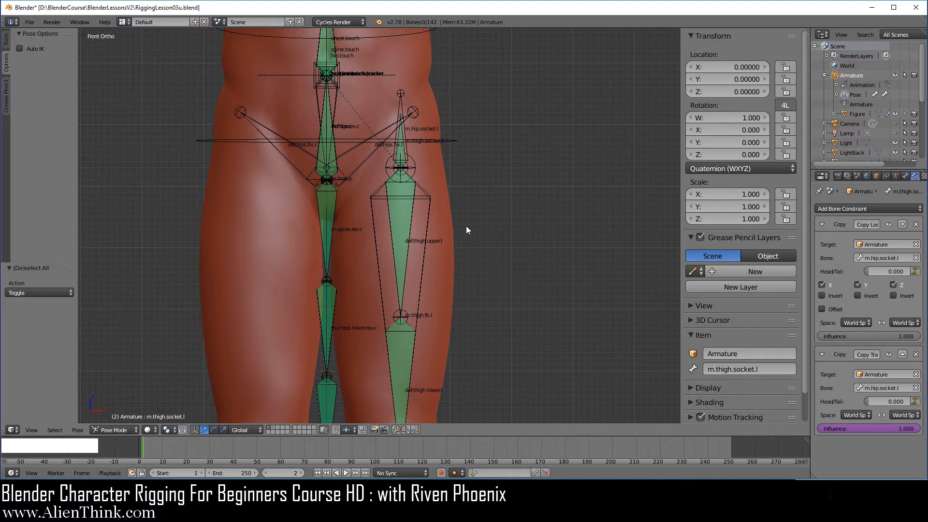
left_click(896, 176)
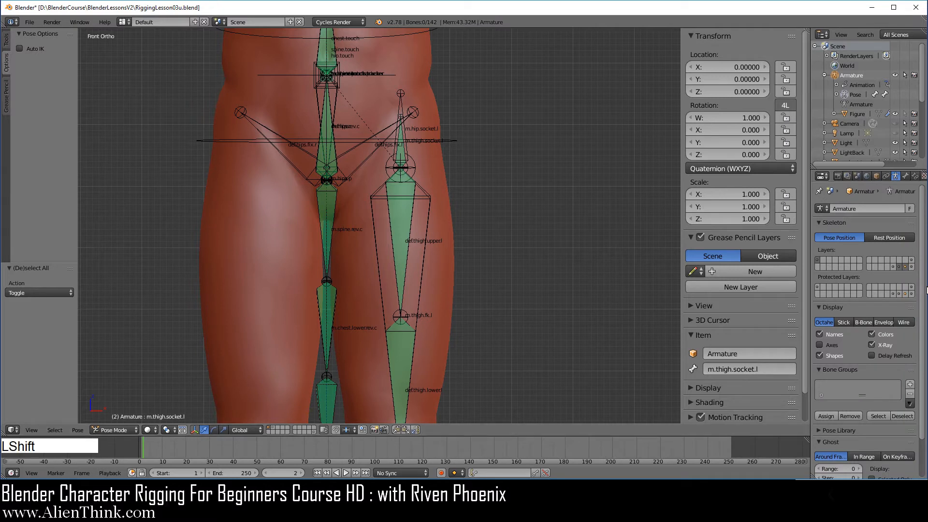
left_click(912, 267, "shift")
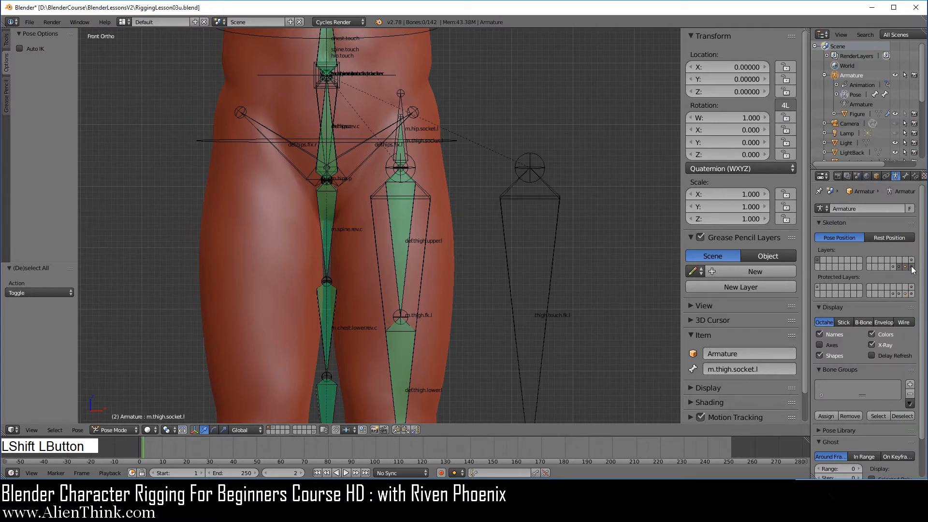
Add a custom property named Leg Follow Hip to thigh.touch.fk.l, with value 1.0, minimum 0 and maximum 1
right_click(552, 267)
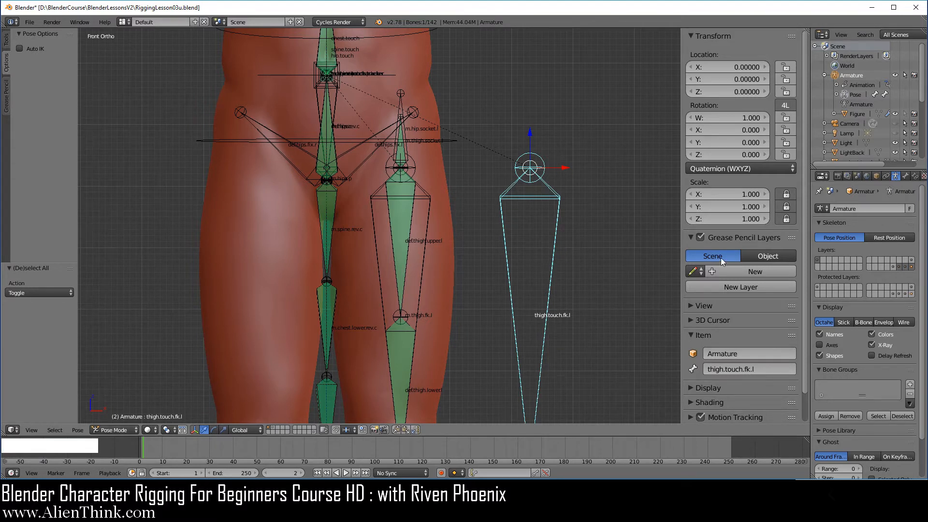
left_click(908, 176)
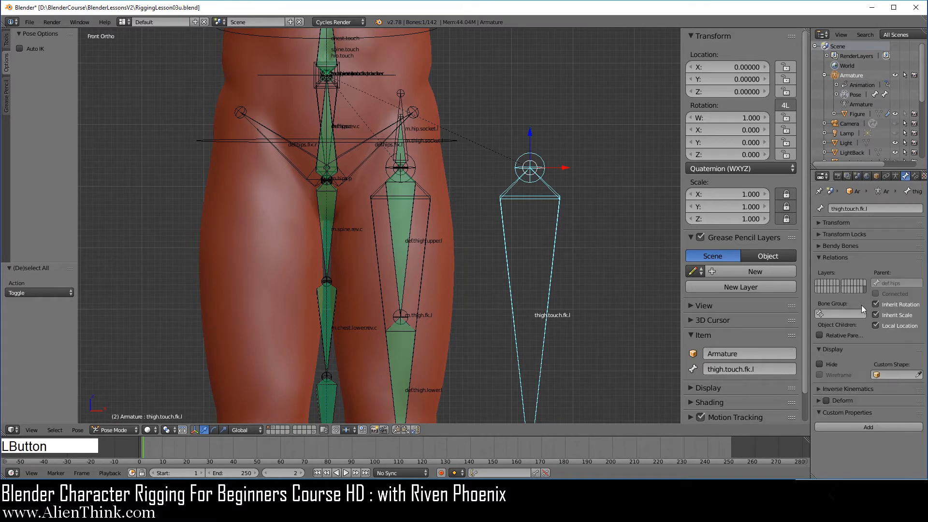
left_click(874, 426)
left_click(901, 440)
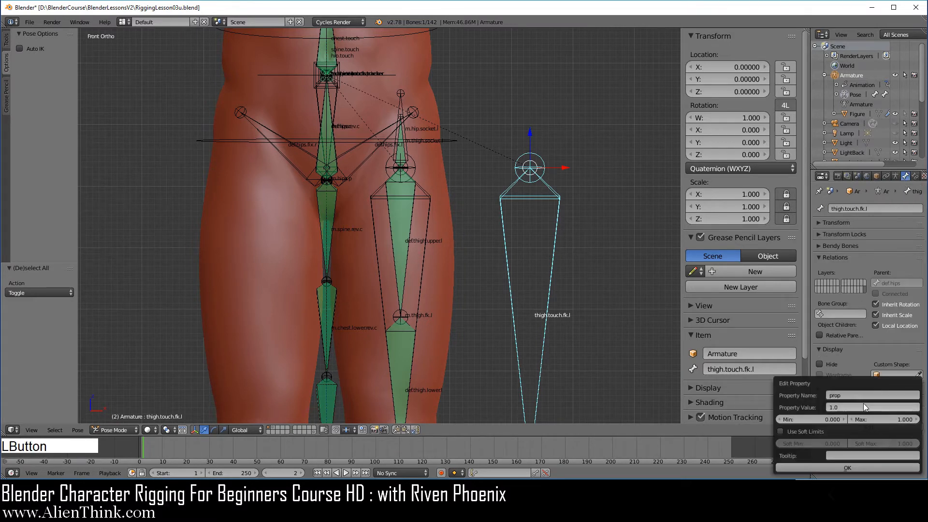
left_click(855, 393)
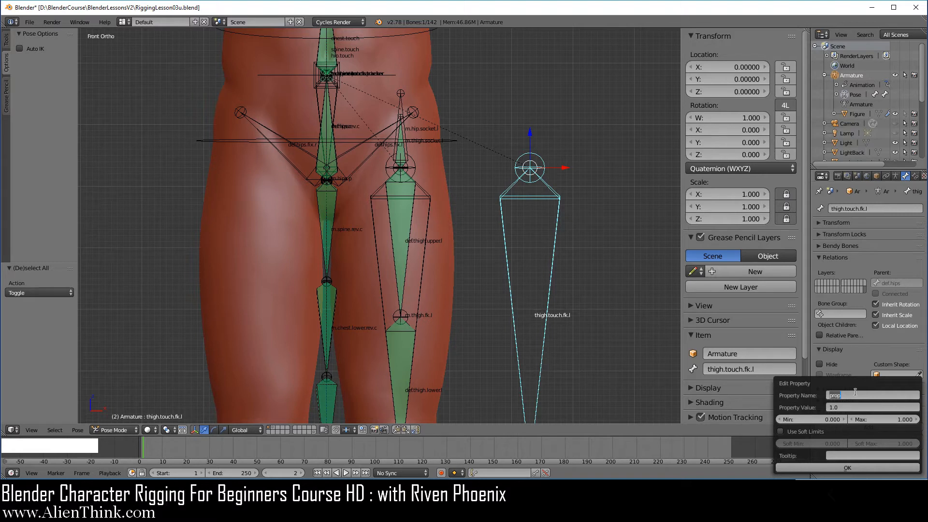
key("shift")
type("Leg Follow Hip")
left_click(852, 468)
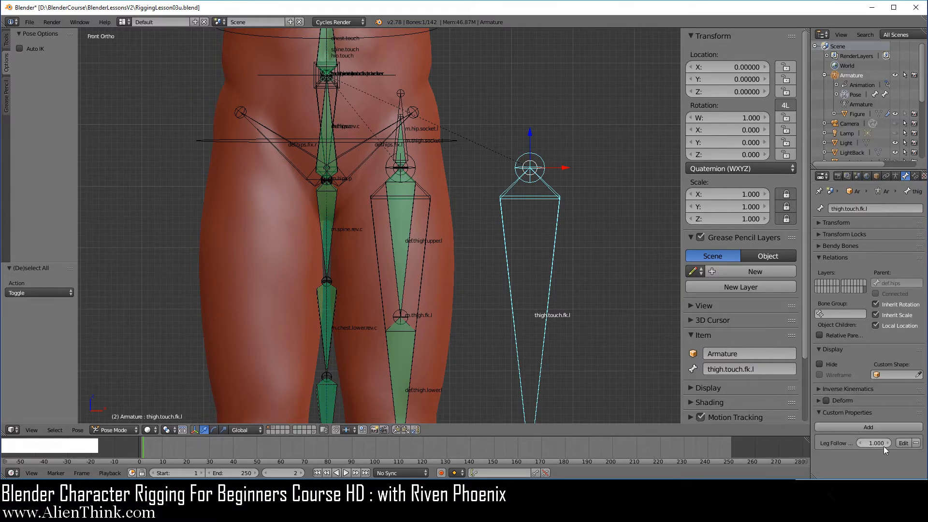
Copy the data path of the Leg Follow Hip property on thigh.touch.fk.l
scroll(776, 310, "down", 5)
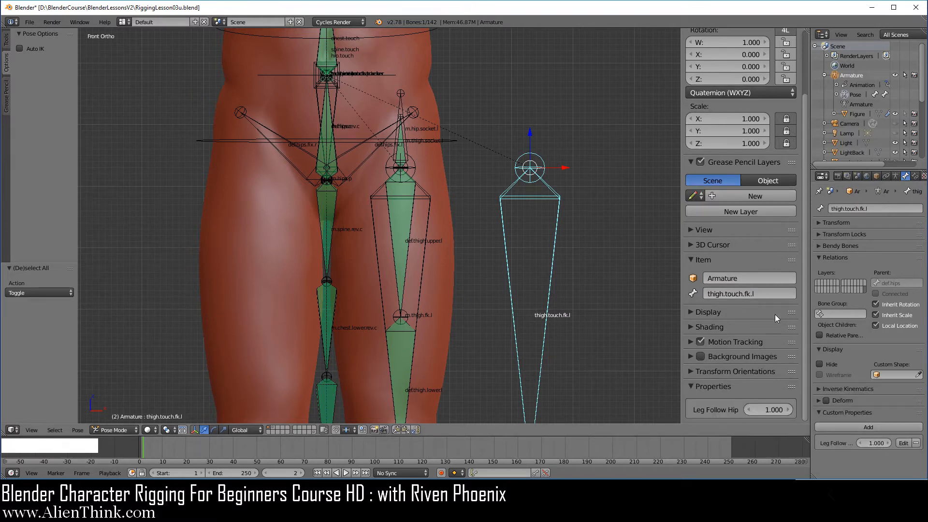
right_click(773, 410)
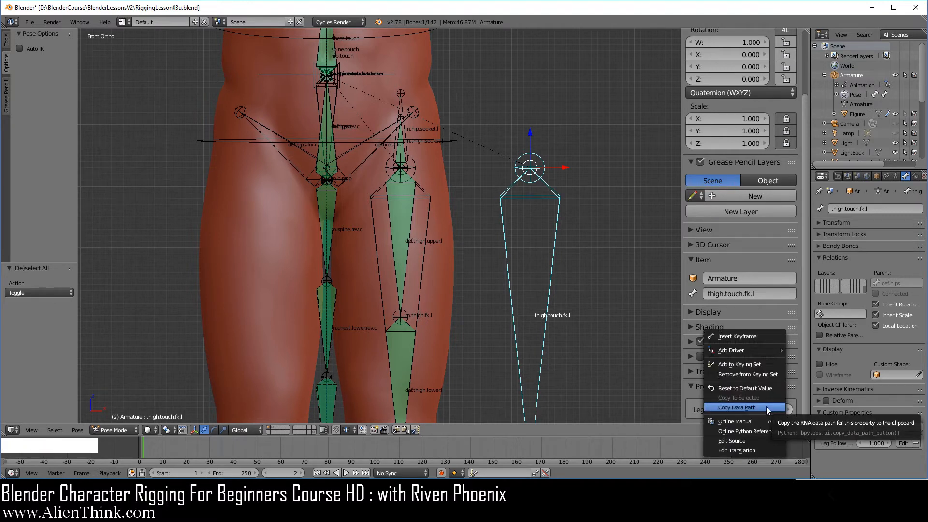
left_click(767, 408)
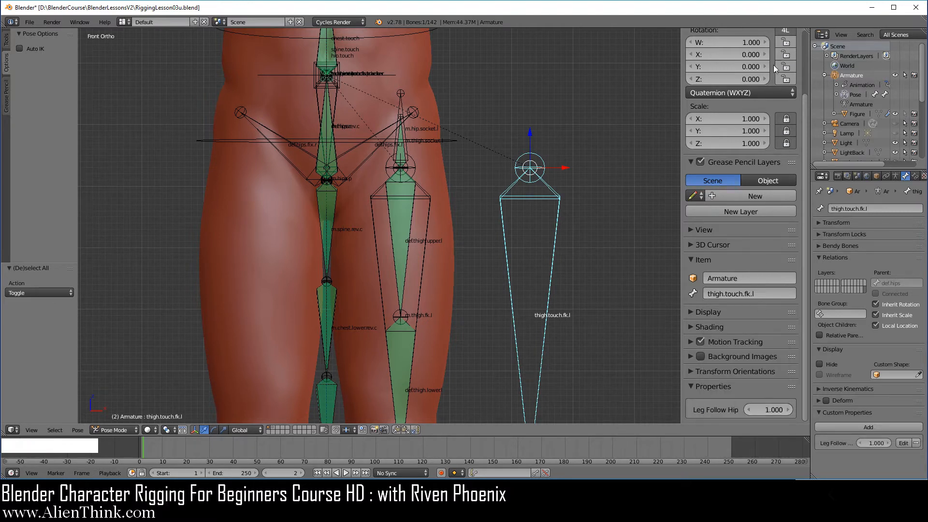
Split the 3D view horizontally and turn the upper area into a Graph Editor in Drivers mode
left_click_drag(808, 30, 788, 148)
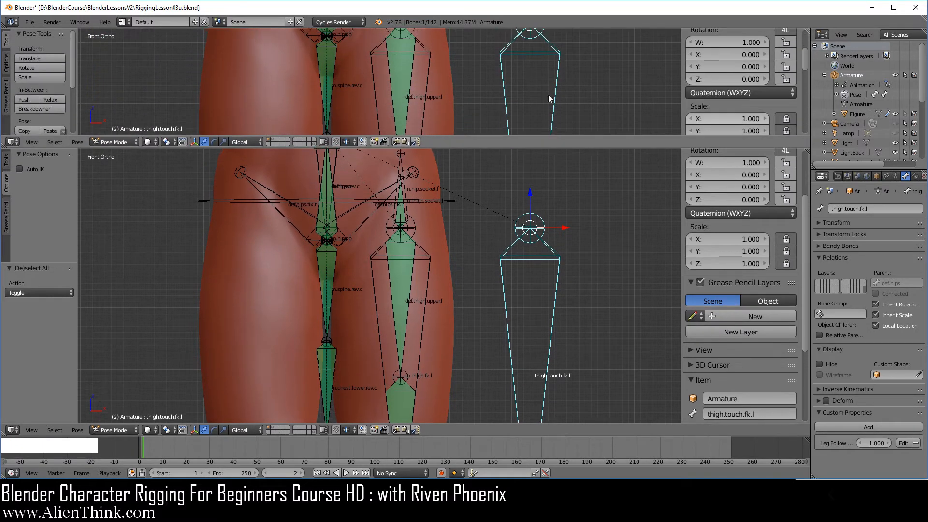
left_click(13, 142)
left_click(41, 181)
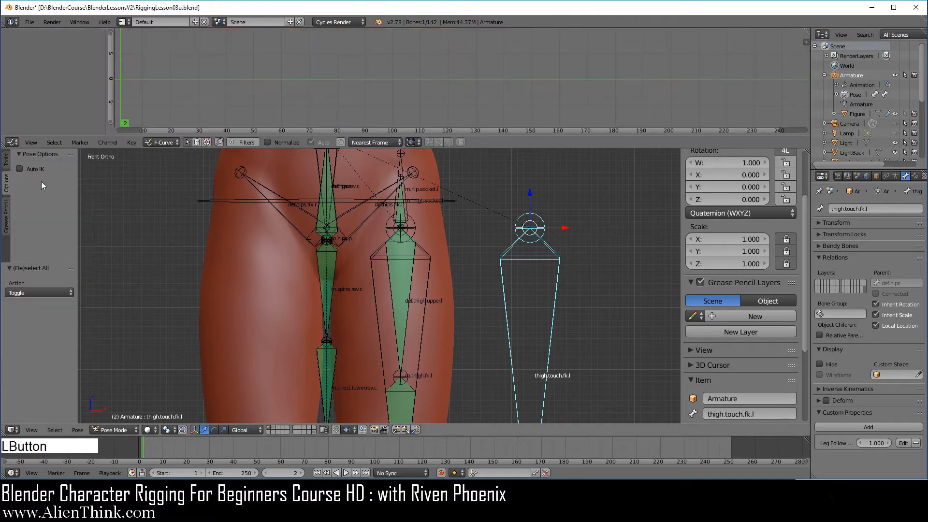
left_click(150, 142)
left_click(165, 121)
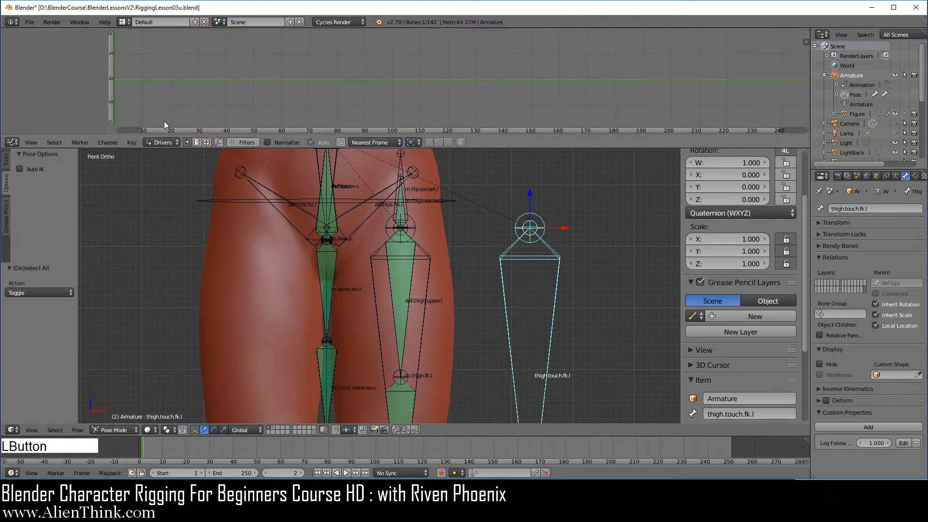
Display the driver settings for the constraint Influence of m.thigh.socket.l, widened for easier reading
right_click(403, 214)
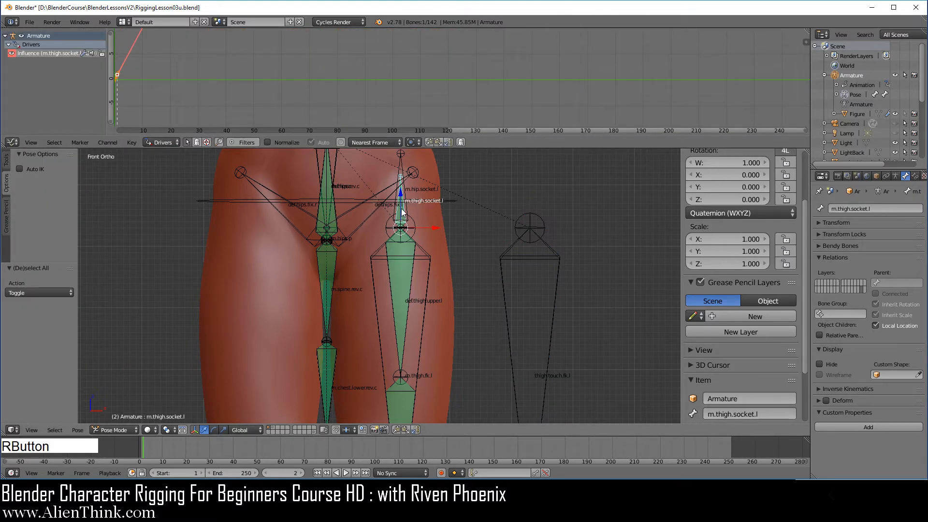
left_click(48, 54)
left_click(806, 42)
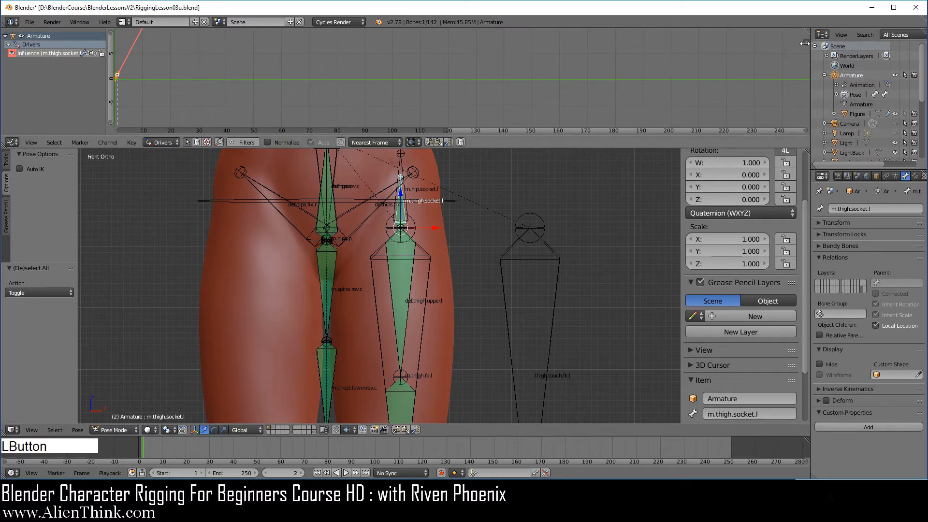
left_click(721, 70)
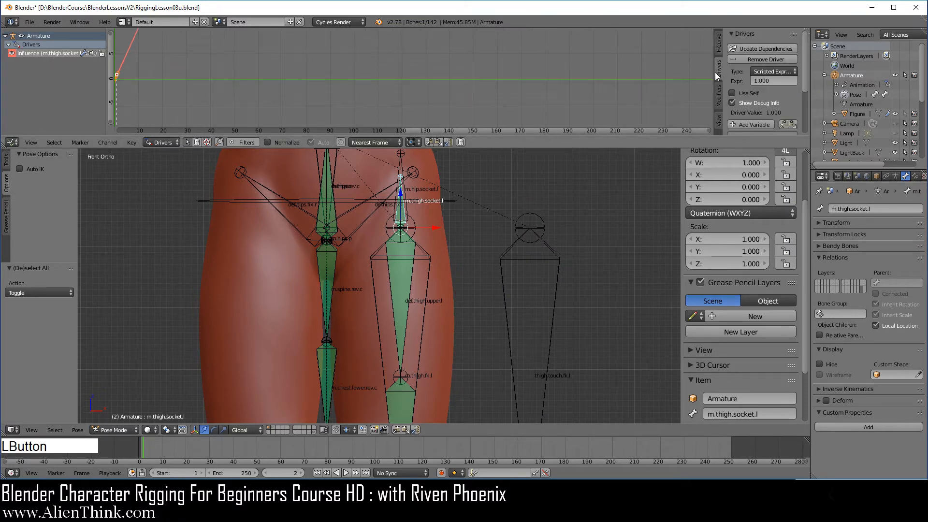
left_click_drag(709, 71, 528, 72)
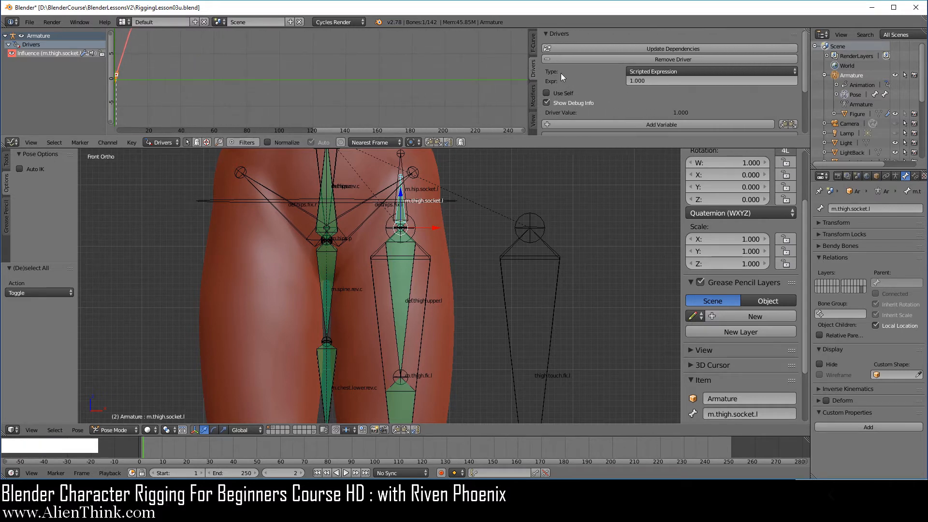
scroll(615, 85, "down", 4)
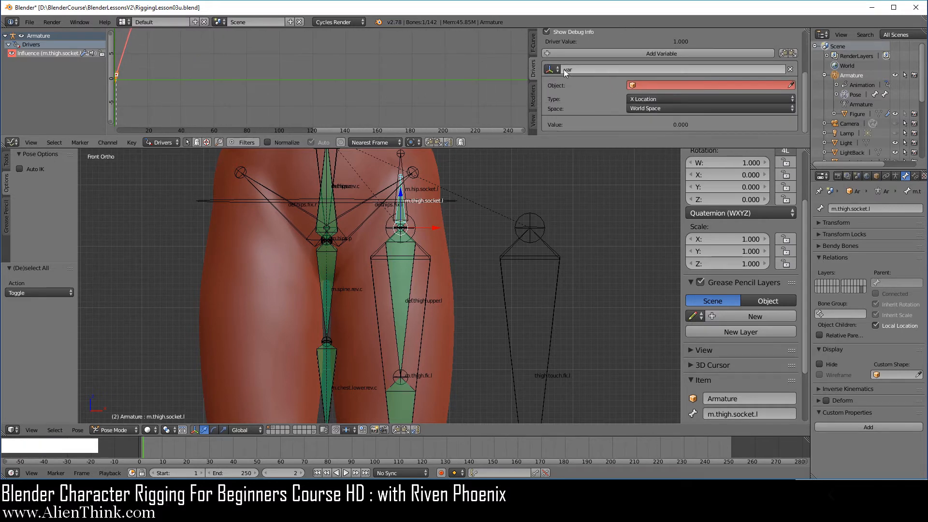
Make the driver variable a Single Property on Armature with path pose.bones["thigh.touch.fk.l"]["Leg Follow Hip"]
left_click(554, 68)
left_click(571, 81)
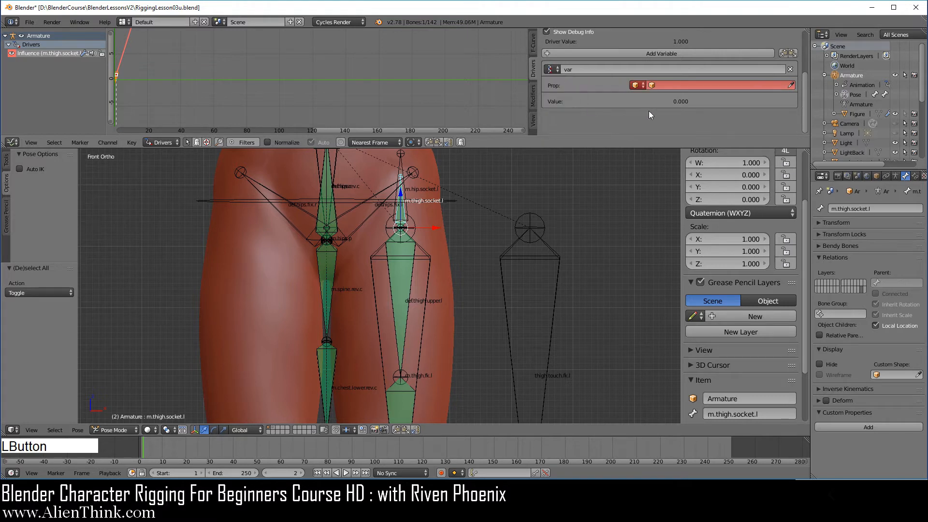
left_click(680, 85)
left_click(671, 96)
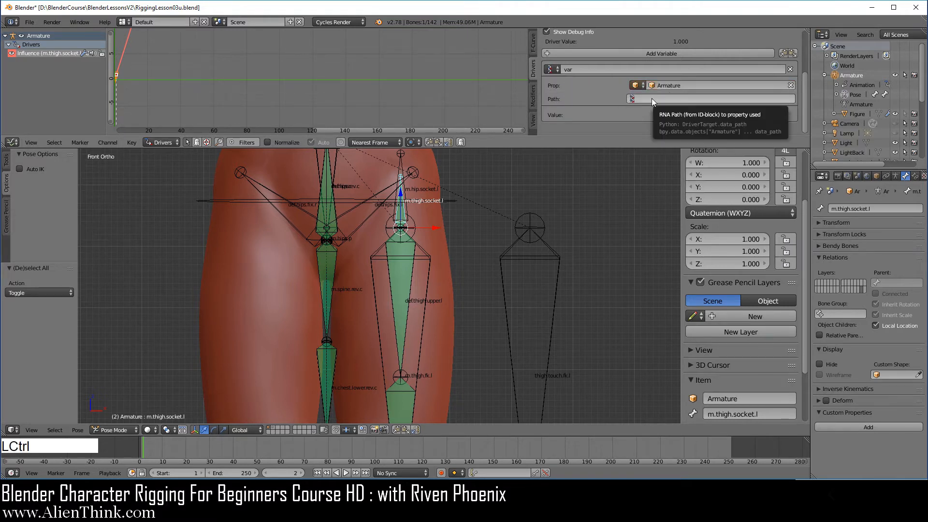
type("pose.bones[\"thigh.touch.fk.l\"][\"Leg Follow Hip\"]")
Set the scripted expression of the Influence driver to var
scroll(609, 102, "up", 4)
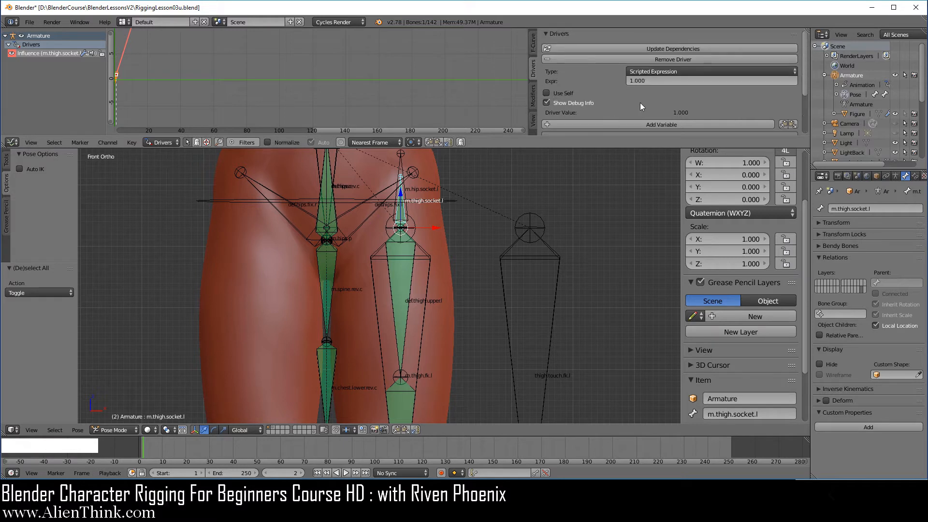
left_click(652, 80)
type("var")
left_click(653, 100)
scroll(637, 94, "down", 1)
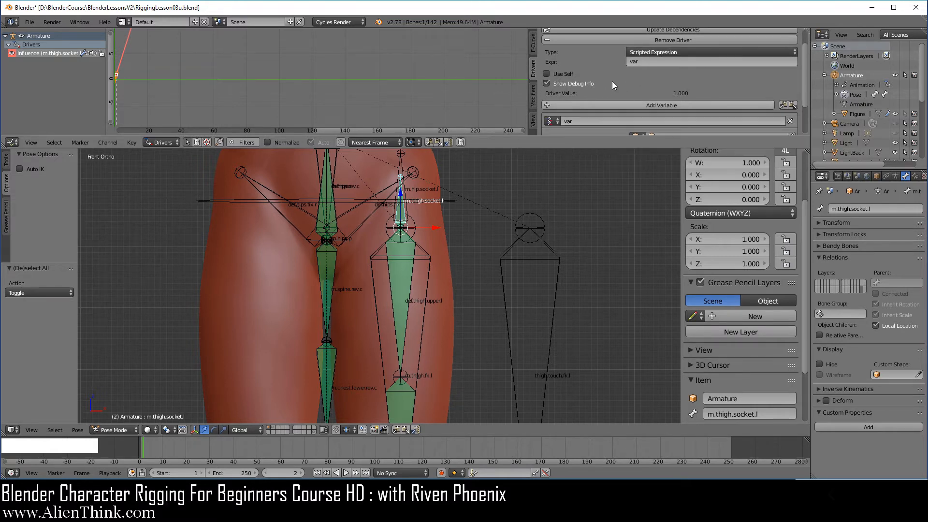
scroll(648, 77, "up", 1)
Change the Influence driver's type to Averaged Value and update its dependencies
left_click(648, 71)
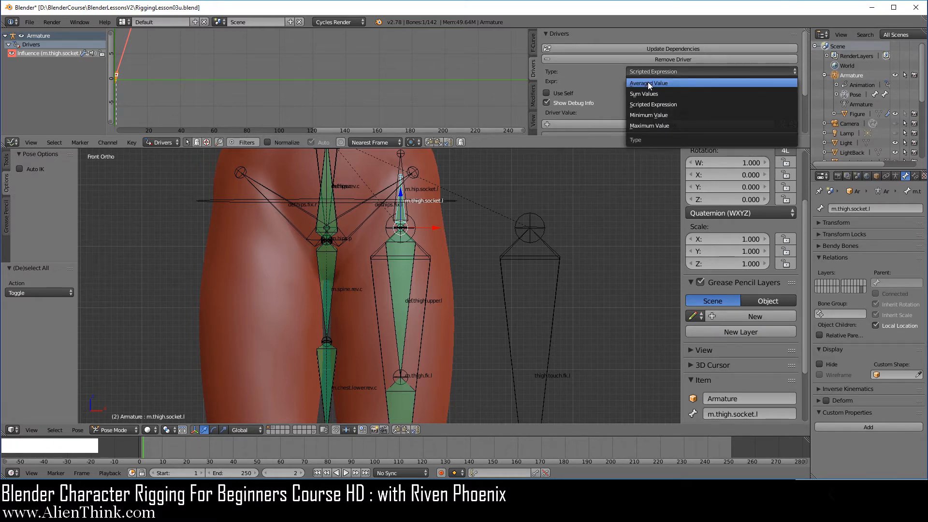
left_click(647, 82)
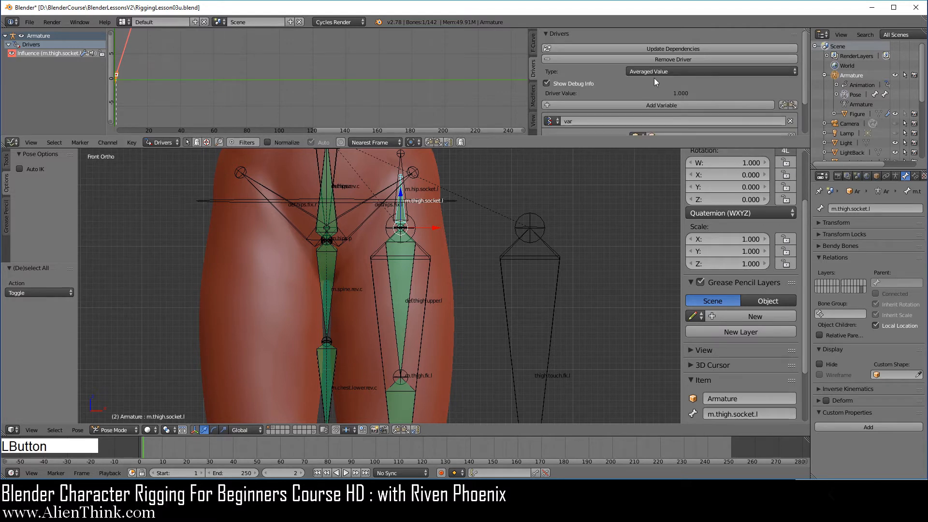
left_click(654, 49)
Rotate the hip.touch control about 14° in the front view to tilt the hips
right_click(448, 200)
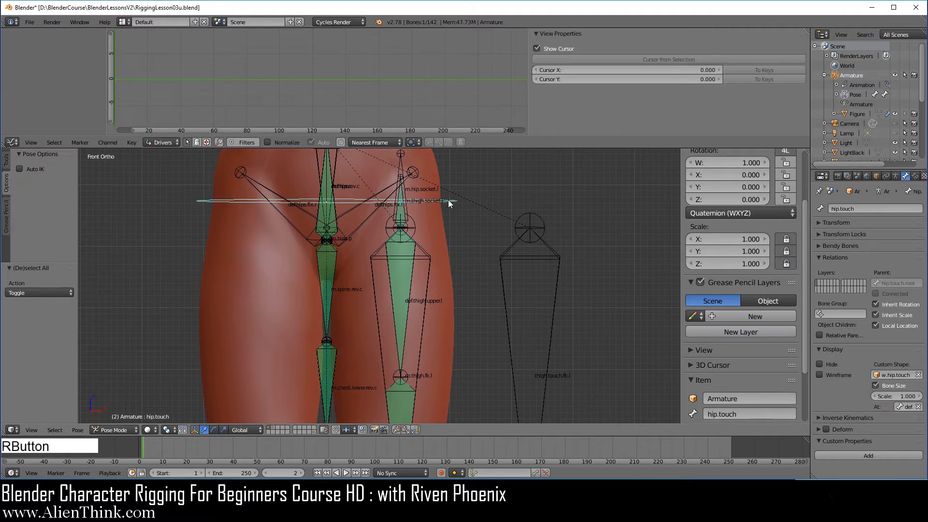
key("r")
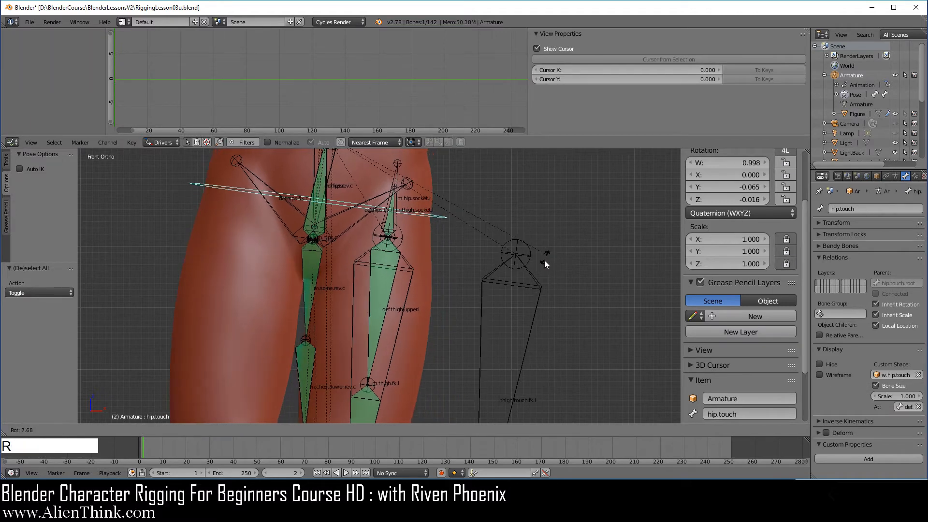
left_click(530, 280)
Set Leg Follow Hip on thigh.touch.fk.l to 0 to test the driven constraint
right_click(515, 323)
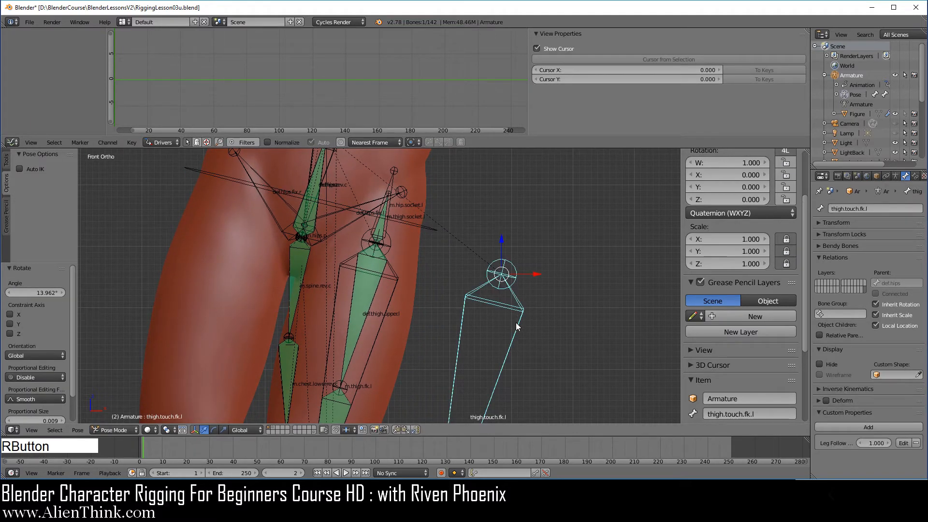
scroll(760, 358, "down", 5)
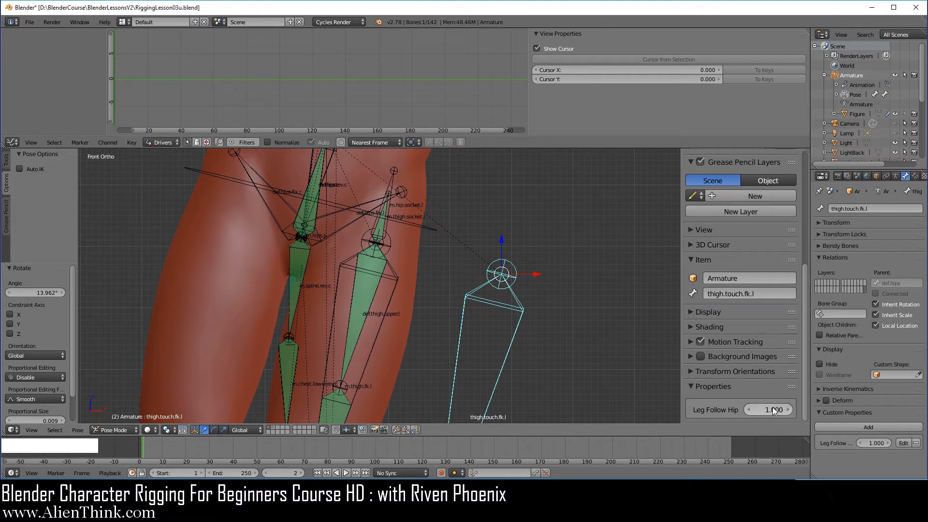
left_click_drag(771, 409, 737, 410)
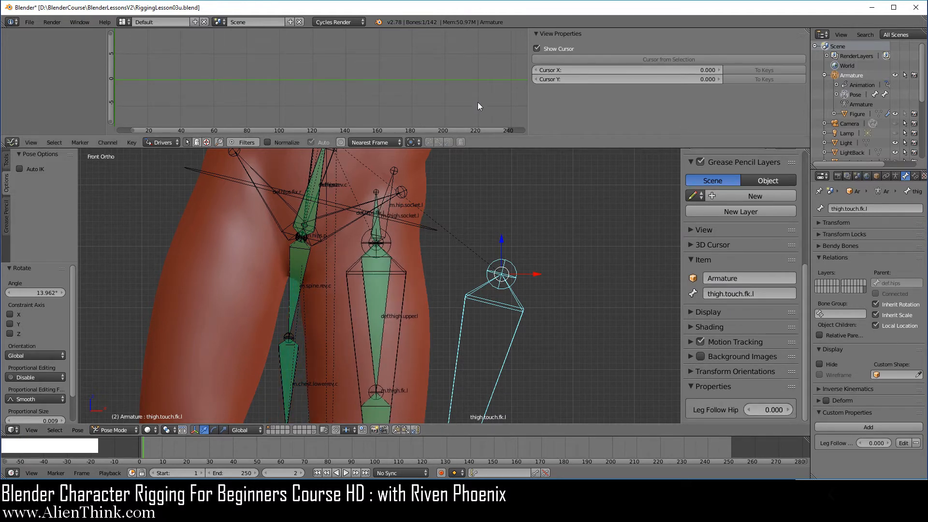
Try Scripted Expression as the type of m.thigh.socket.l's Influence driver and check Leg Follow Hip on thigh.touch.fk.l
right_click(375, 222)
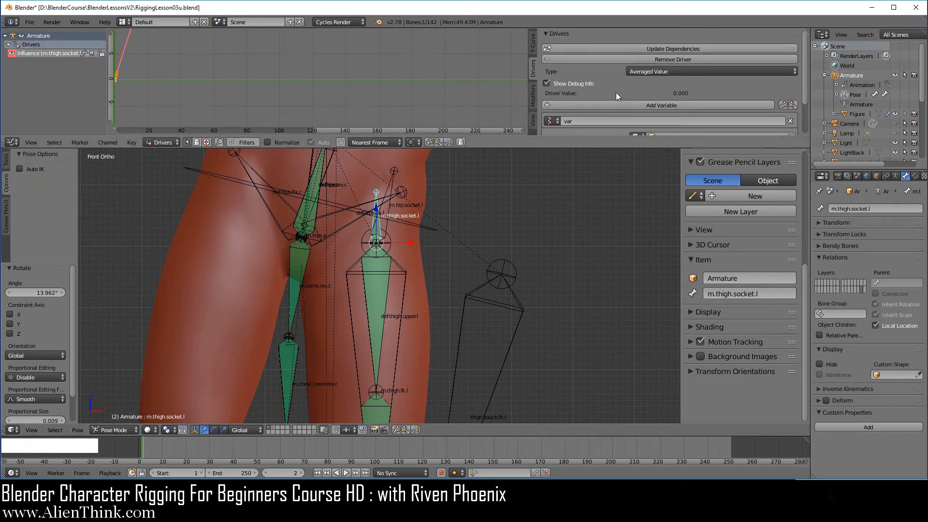
left_click(661, 74)
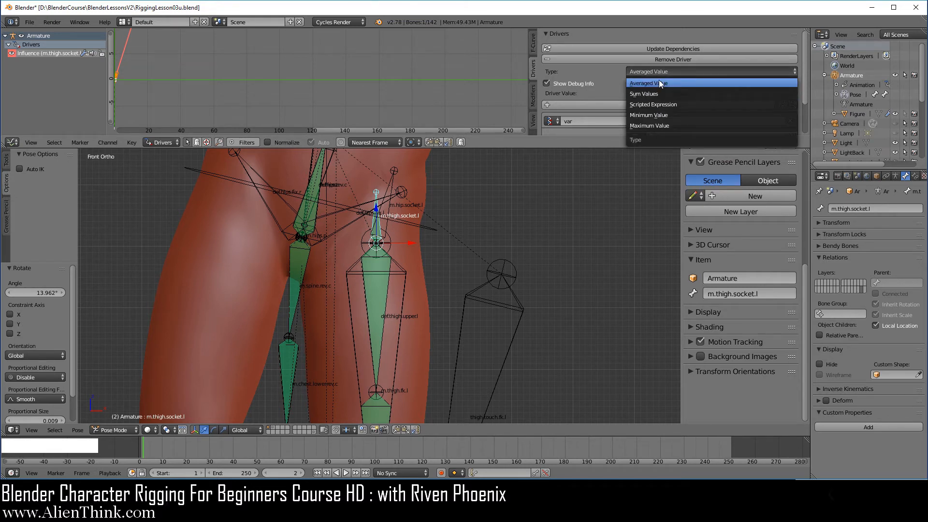
left_click(658, 104)
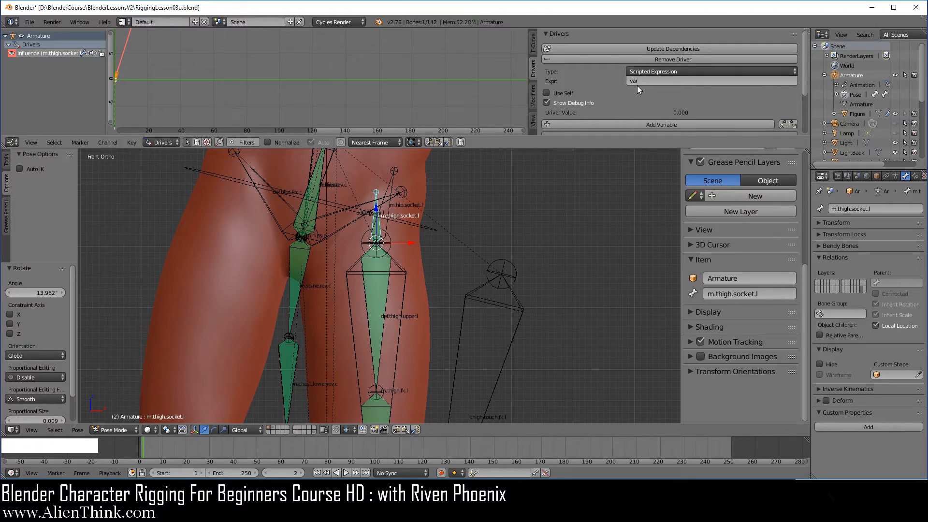
right_click(524, 320)
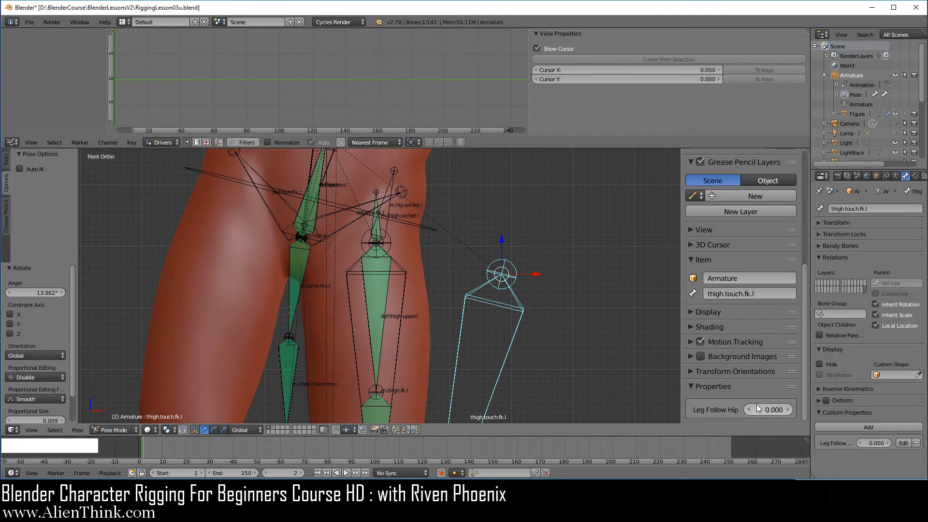
mouse_move(764, 410)
left_mouse_down()
mouse_move(812, 410)
mouse_move(765, 409)
left_mouse_up()
Set the m.thigh.socket.l Influence driver's type back to Averaged Value and update its dependencies
right_click(379, 225)
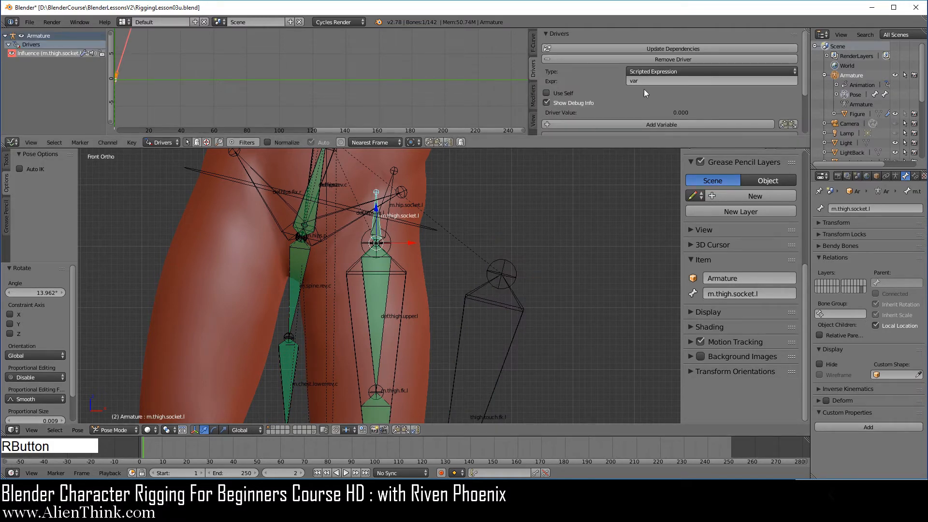
left_click(657, 71)
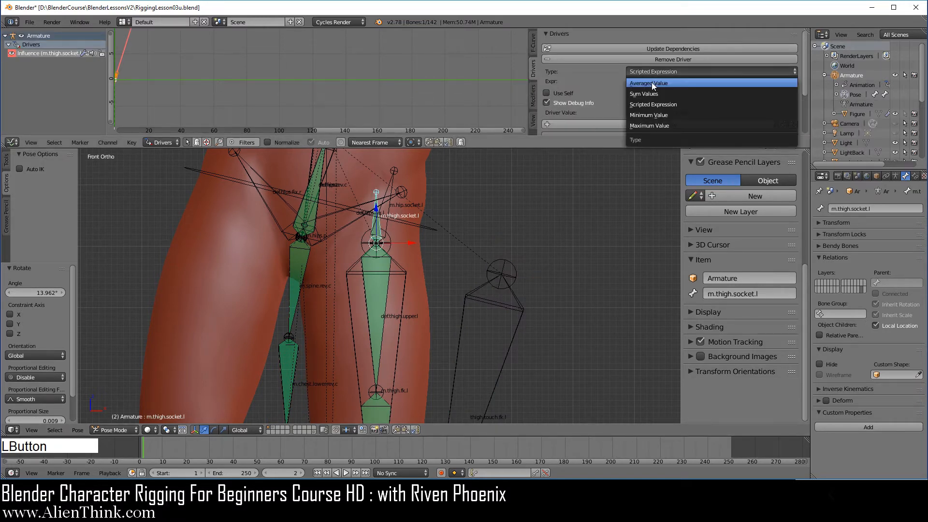
left_click(652, 83)
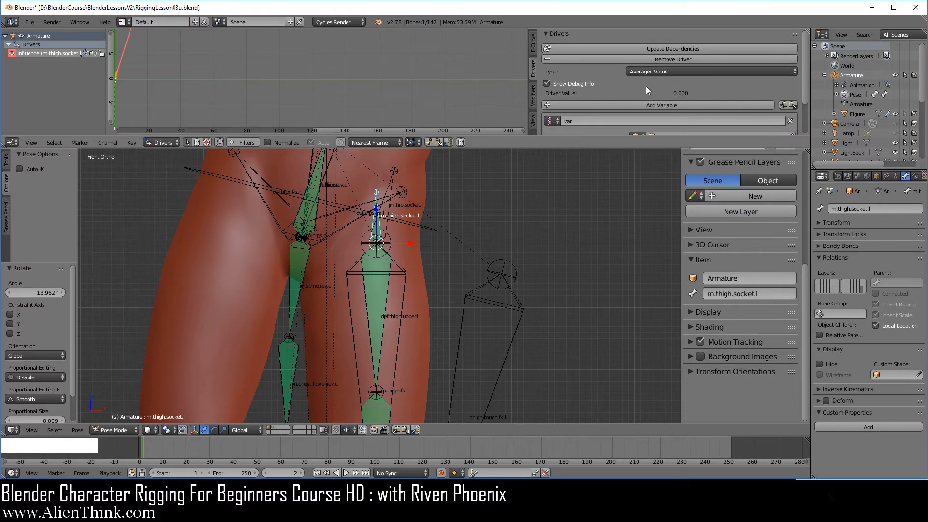
left_click(655, 46)
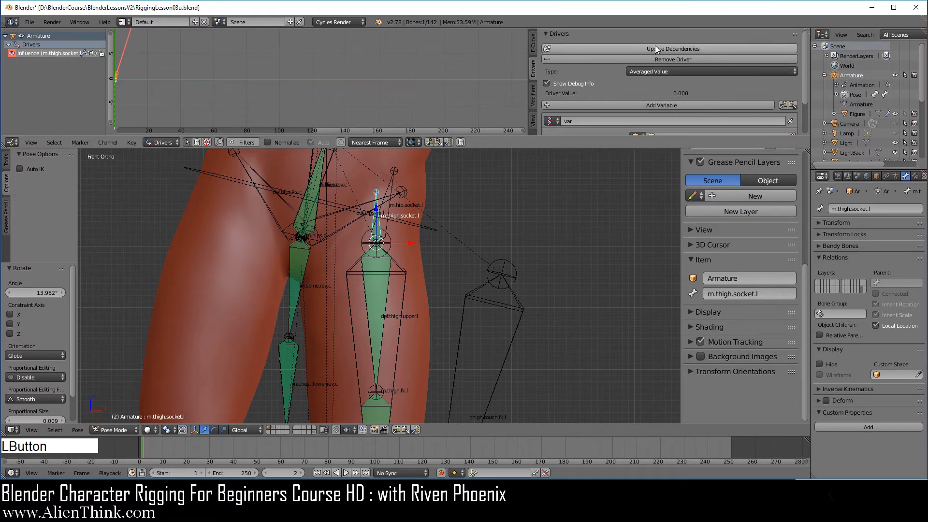
Collapse the driver editor to enlarge the 3D view and clear the pose rotation of all bones
left_click_drag(807, 150, 807, 142)
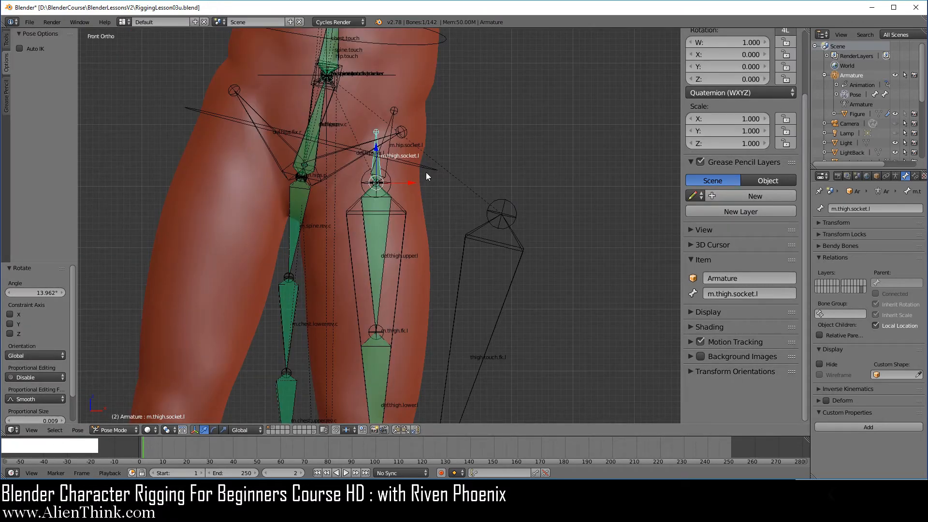
key("a")
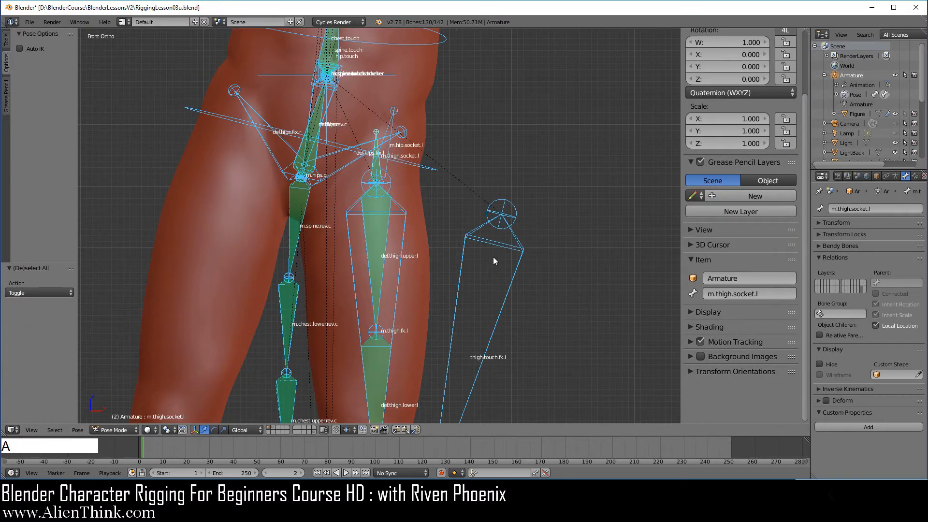
key("alt")
key("alt+r")
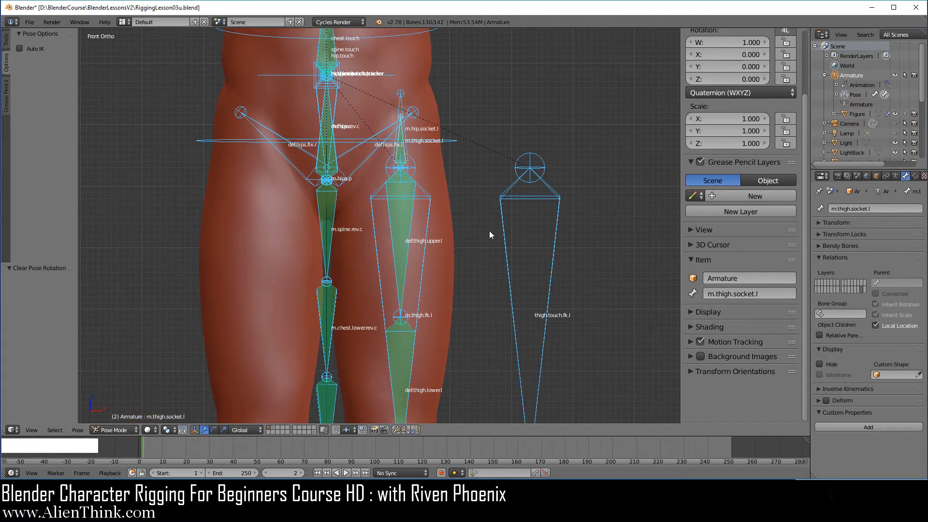
key("a")
Show only the armature layers holding the mechanism bones and the FK touch controls, hiding the deform bones
middle_click_drag(480, 264, 476, 227, "shift")
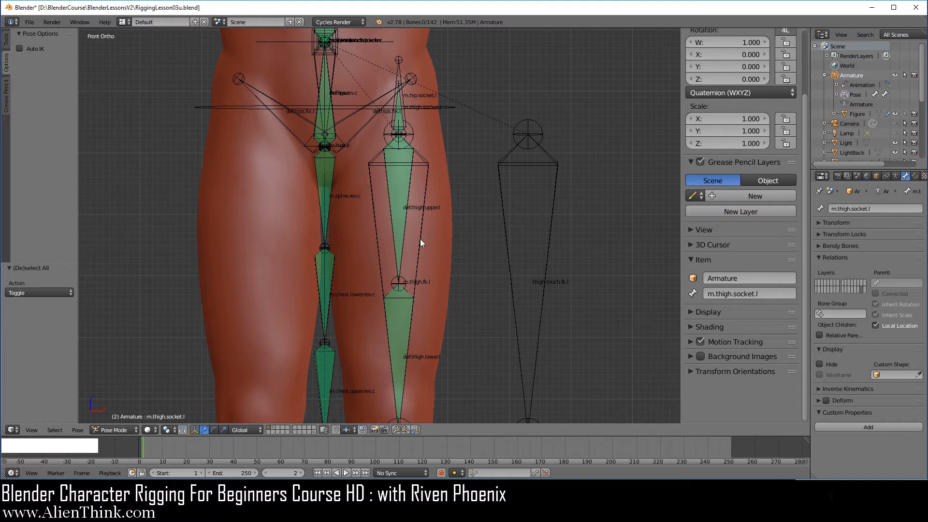
left_click(897, 176)
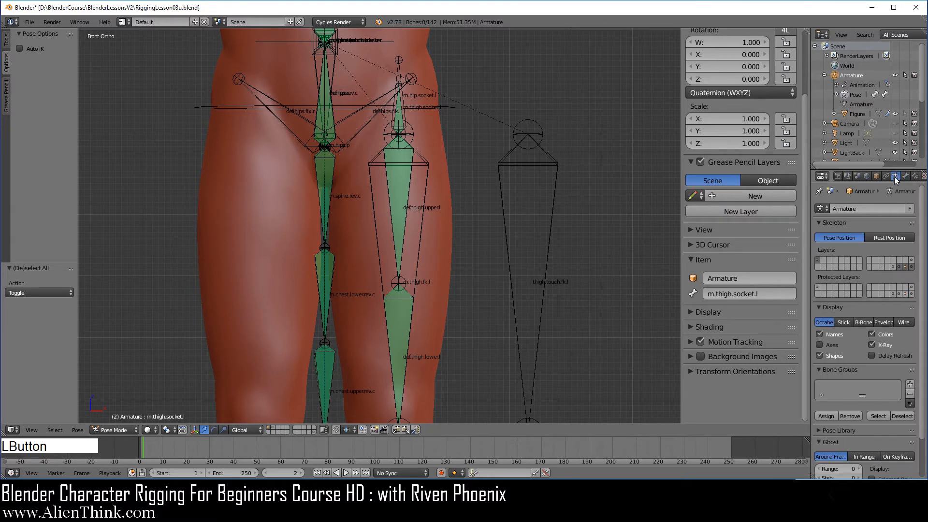
left_click(904, 267)
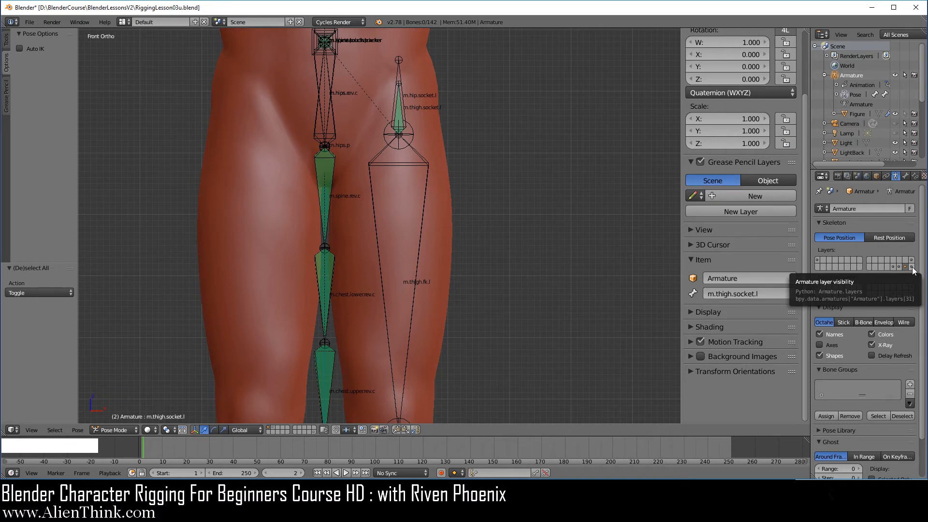
left_click(912, 267, "shift")
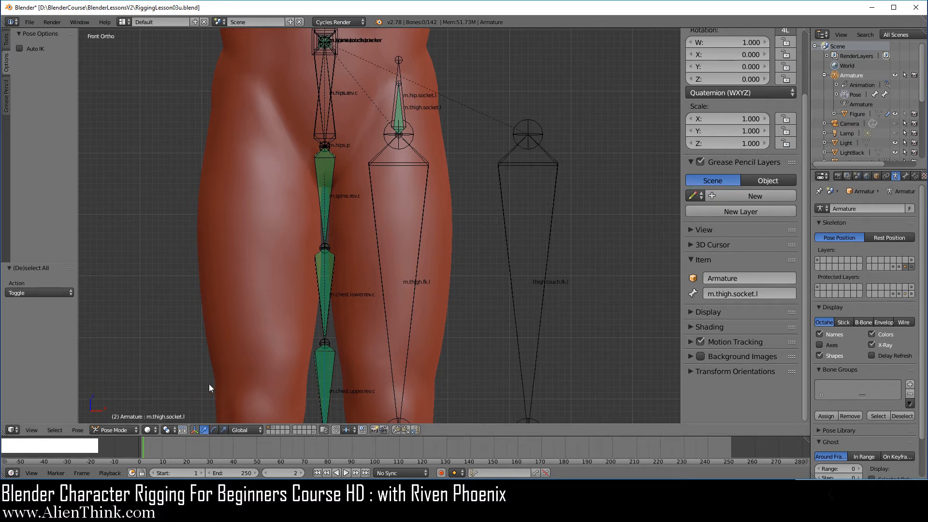
Enter Edit Mode on the armature and check which bone m.thigh.fk.l is parented to
left_click(120, 430)
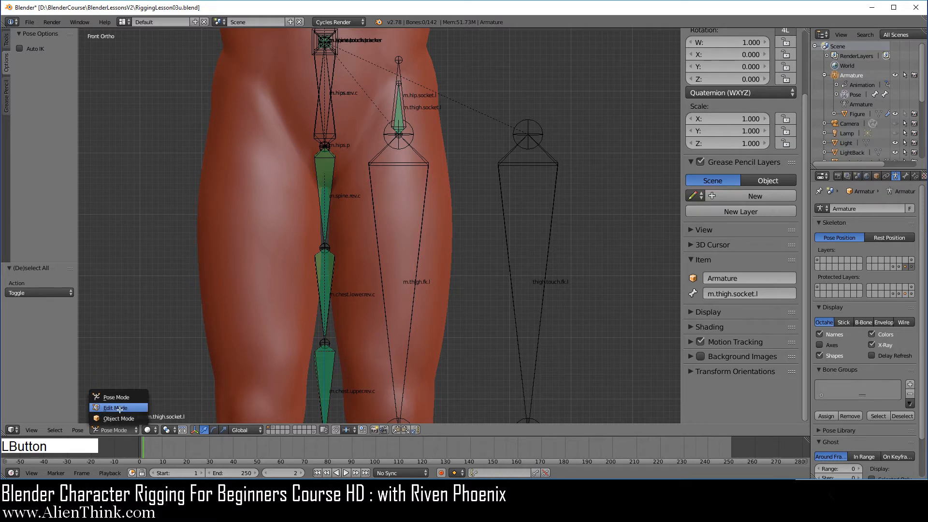
left_click(120, 410)
middle_click_drag(447, 211, 449, 275, "shift")
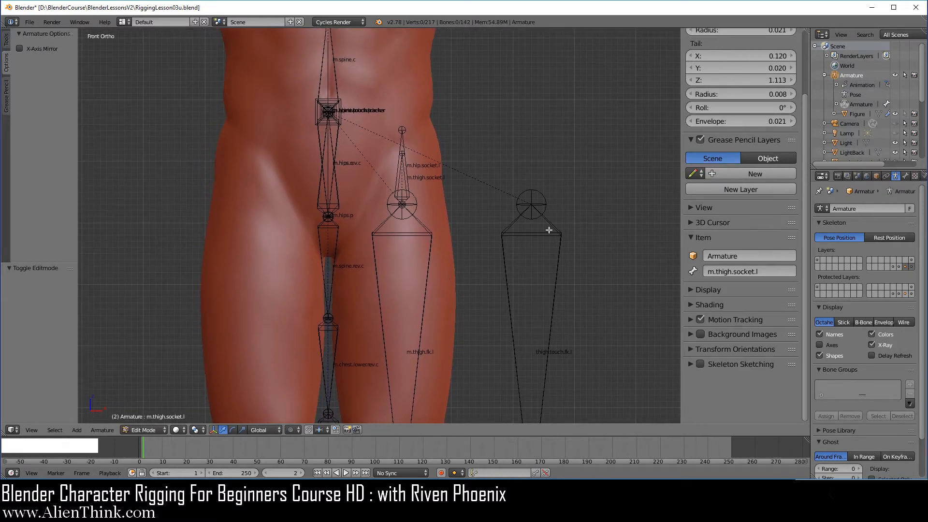
right_click(506, 275)
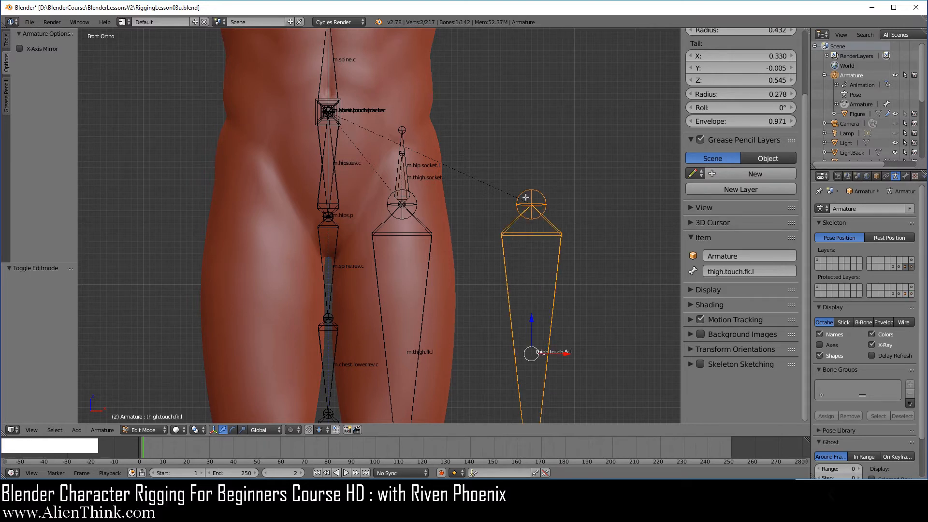
scroll(414, 196, "up", 3)
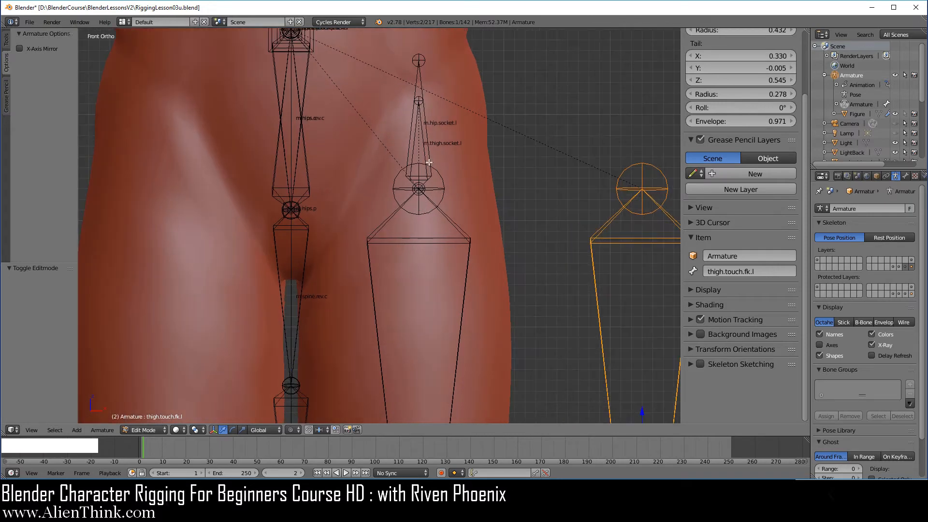
right_click(422, 131)
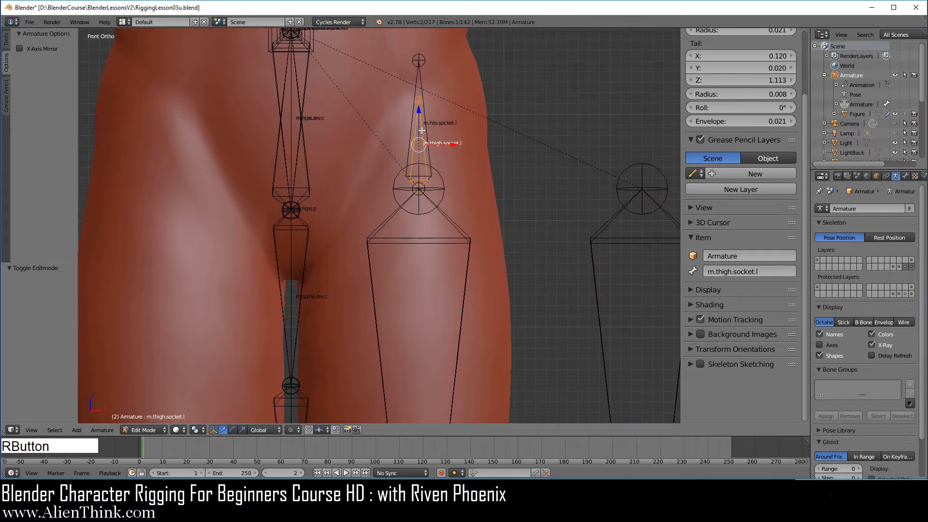
right_click(455, 223)
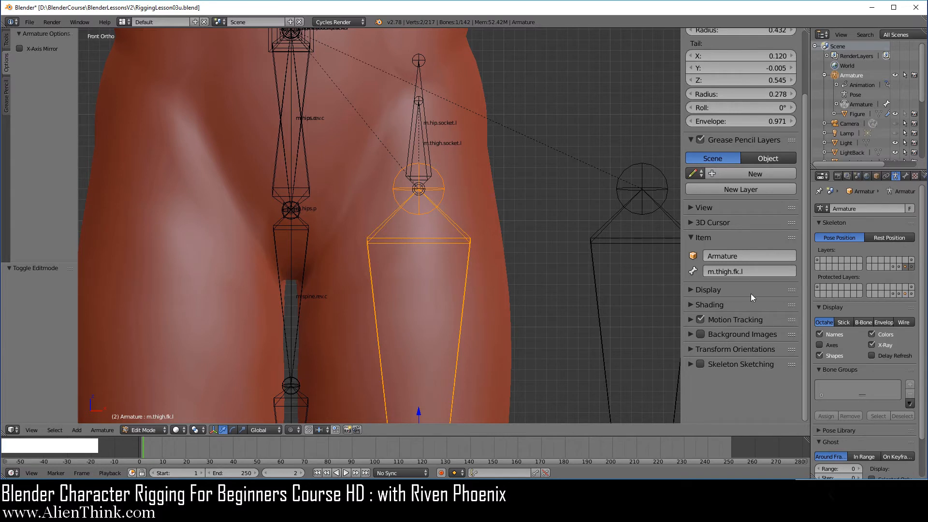
left_click(905, 176)
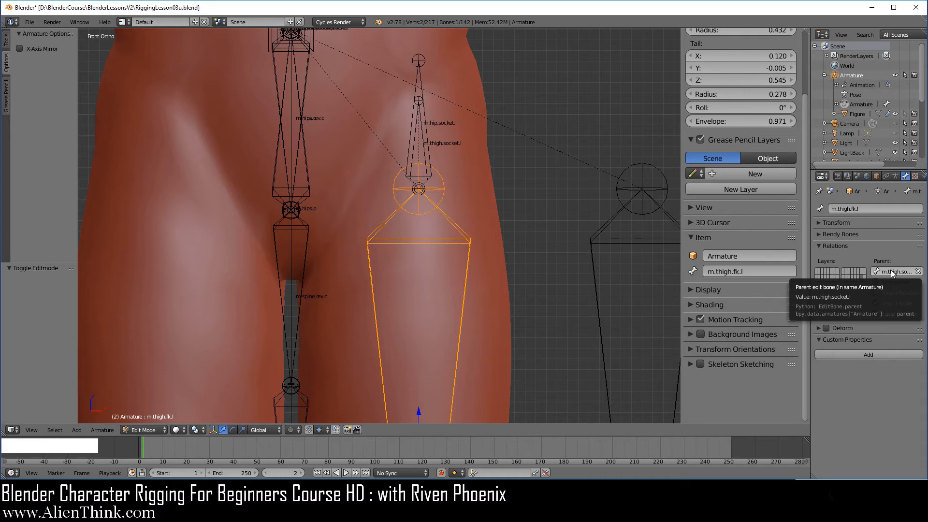
Parent thigh.touch.fk.l to m.thigh.socket.l with Keep Offset
right_click(593, 259)
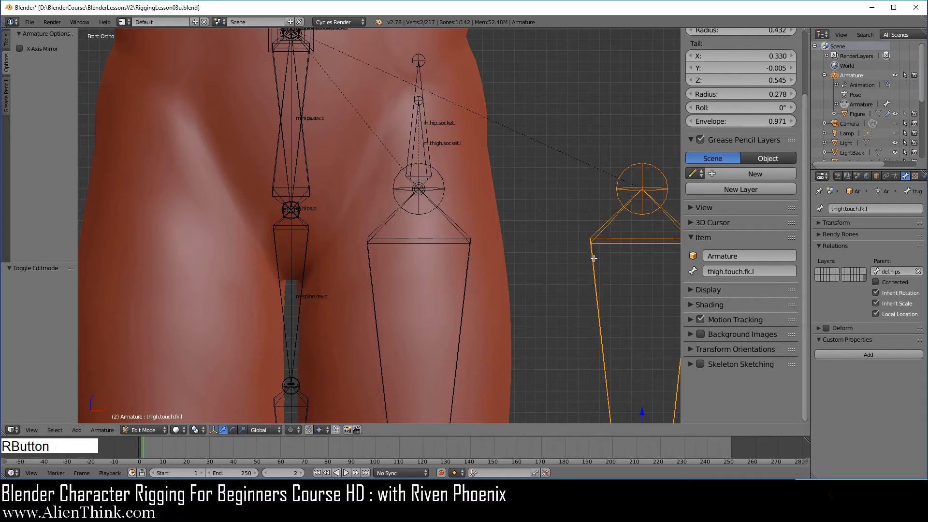
right_click(422, 139, "shift")
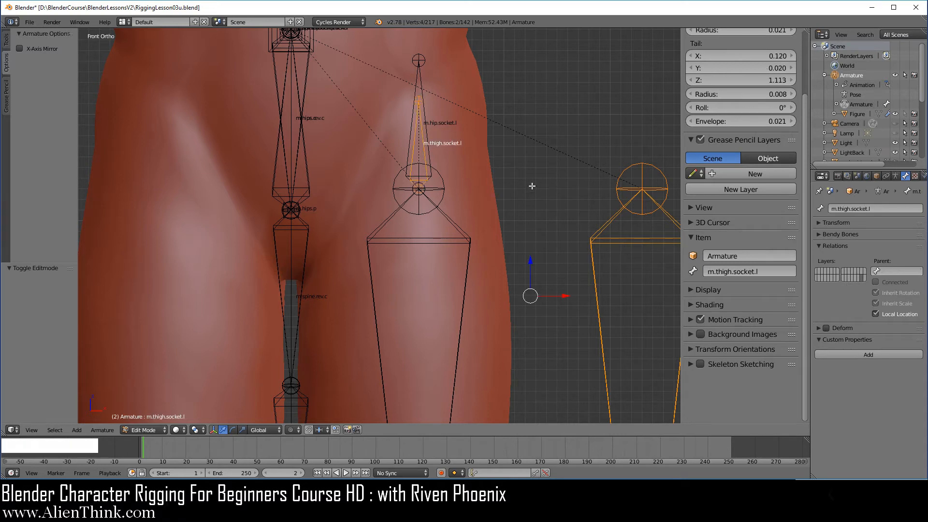
key("ctrl+p")
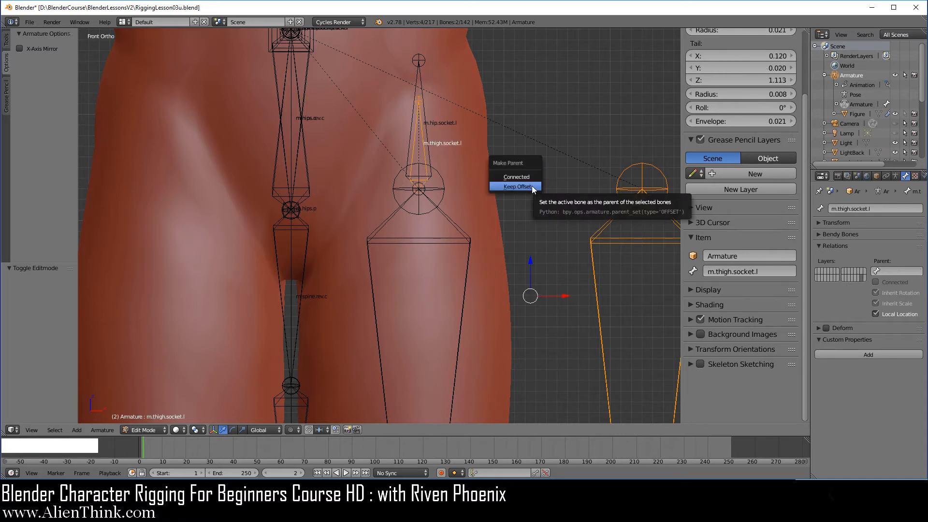
left_click(517, 186)
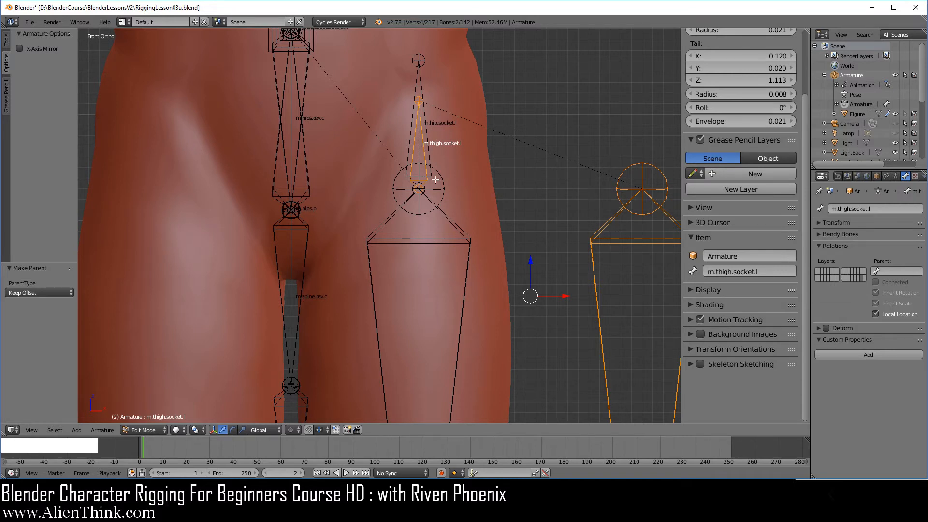
Return to Pose Mode and add a Copy Transforms constraint to m.toe.fk.l that targets toe.touch.fk.l
scroll(520, 213, "down", 1)
scroll(521, 213, "down", 3)
middle_click_drag(520, 214, 497, 165, "shift")
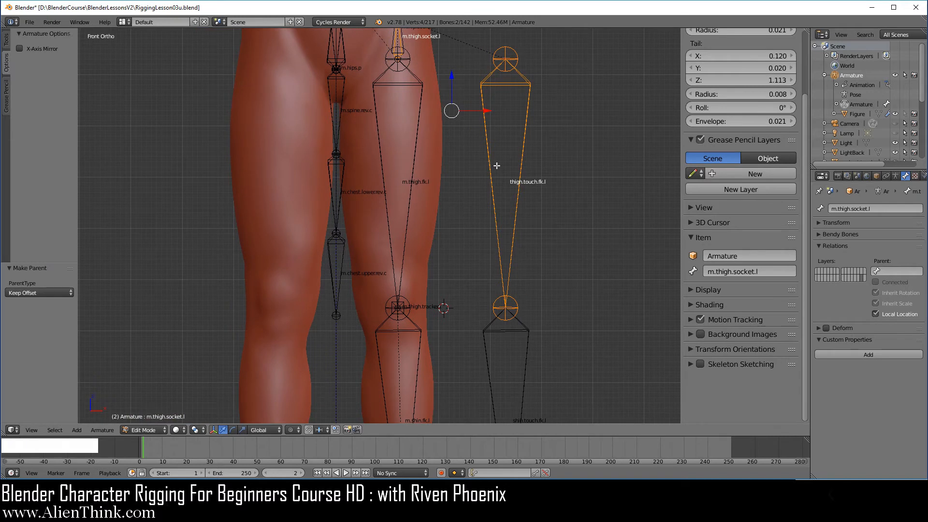
left_click(151, 428)
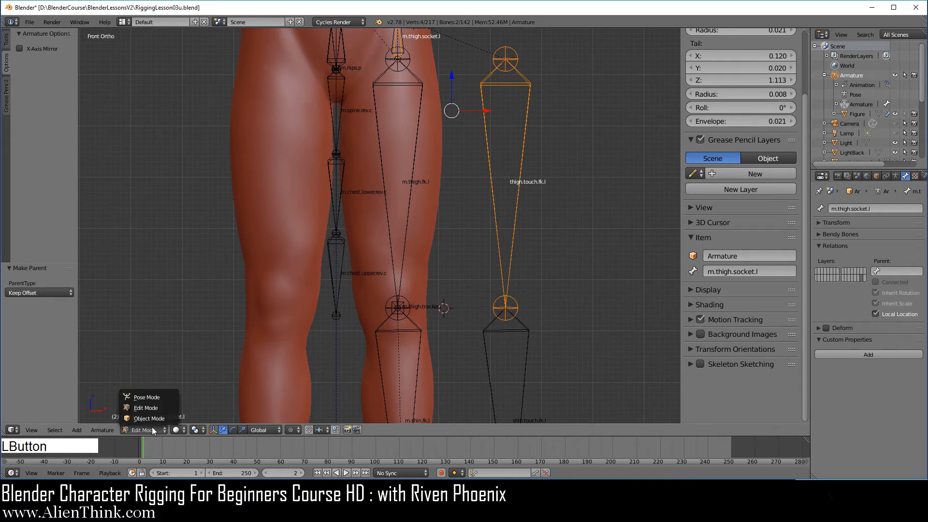
left_click(150, 397)
mouse_move(408, 286)
middle_mouse_down("shift")
mouse_move(427, 236)
mouse_move(426, 147)
mouse_move(425, 220)
mouse_move(424, 156)
mouse_move(434, 176)
mouse_move(411, 233)
middle_mouse_up("shift")
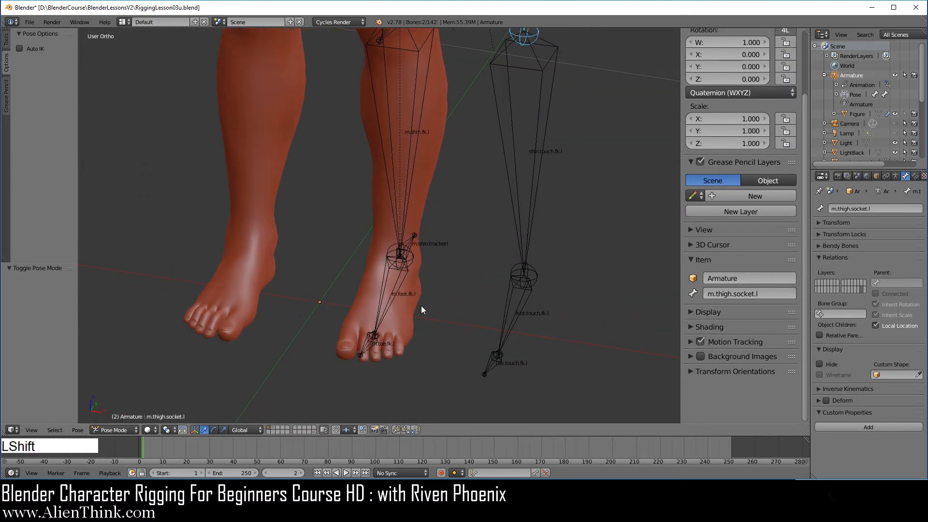
middle_click_drag(422, 305, 426, 280, "shift")
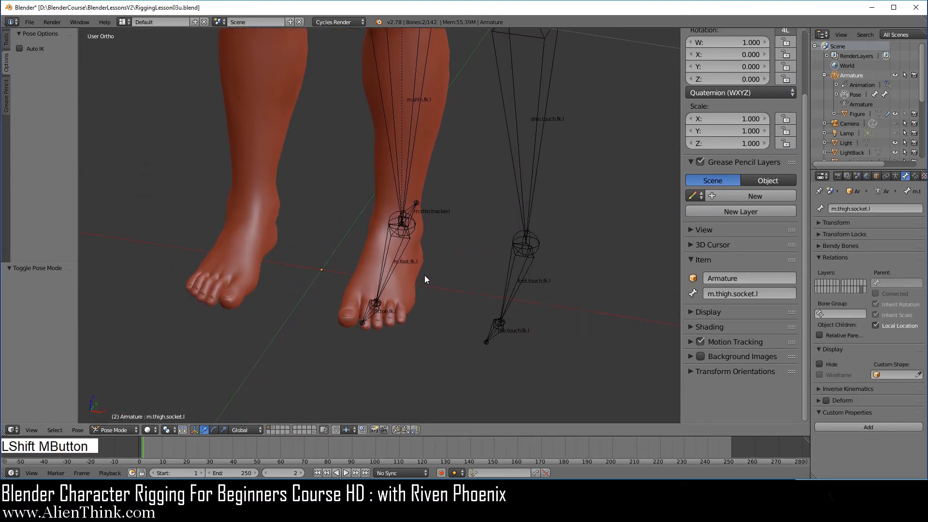
right_click(496, 332)
right_click(369, 312, "shift")
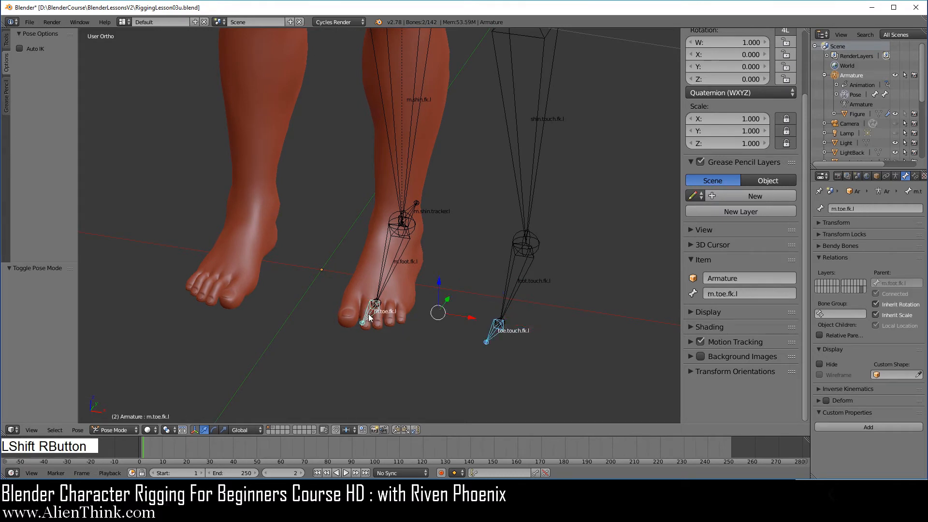
key("ctrl+shift+c")
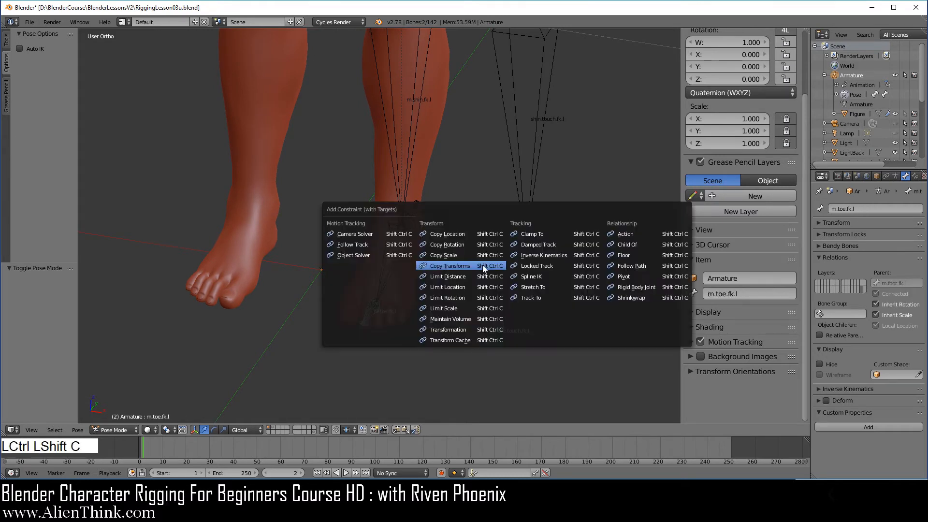
left_click(482, 265)
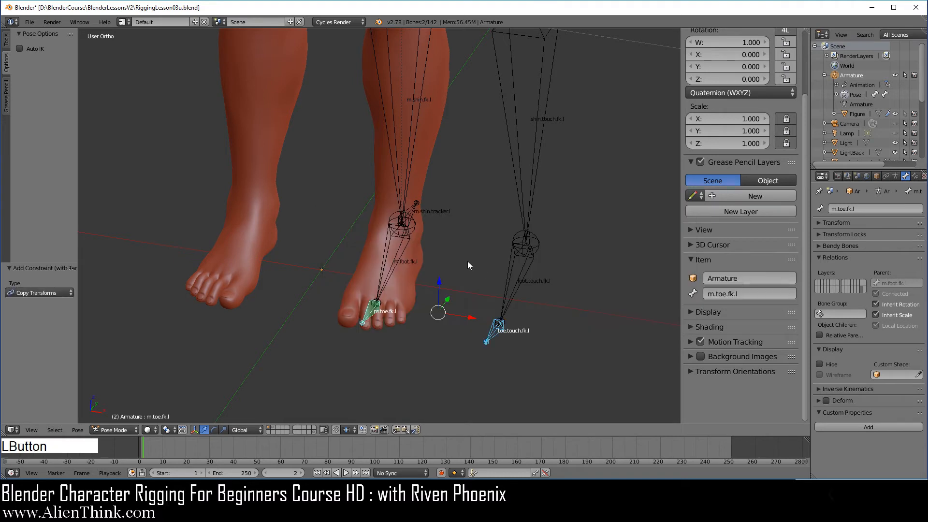
Add a Copy Transforms constraint to m.foot.fk.l that targets foot.touch.fk.l
right_click(515, 280)
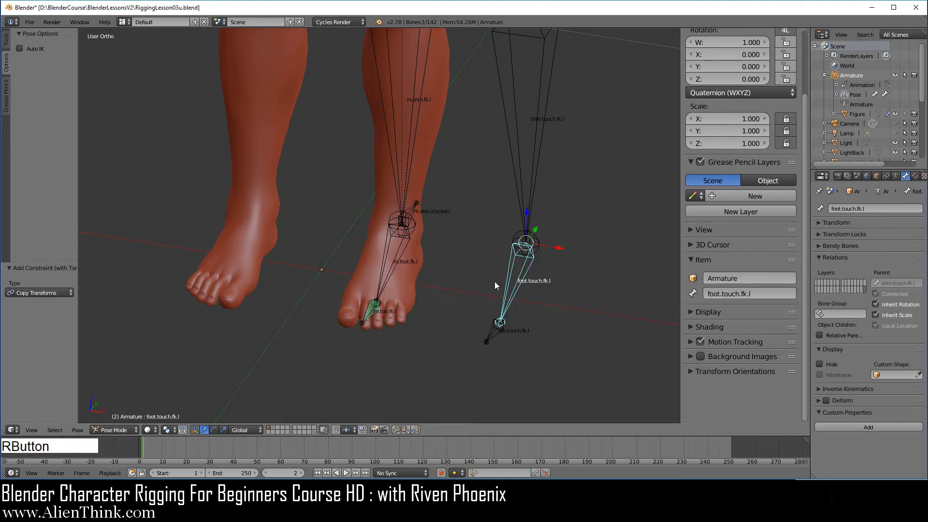
right_click(393, 261, "shift")
key("ctrl+shift+c")
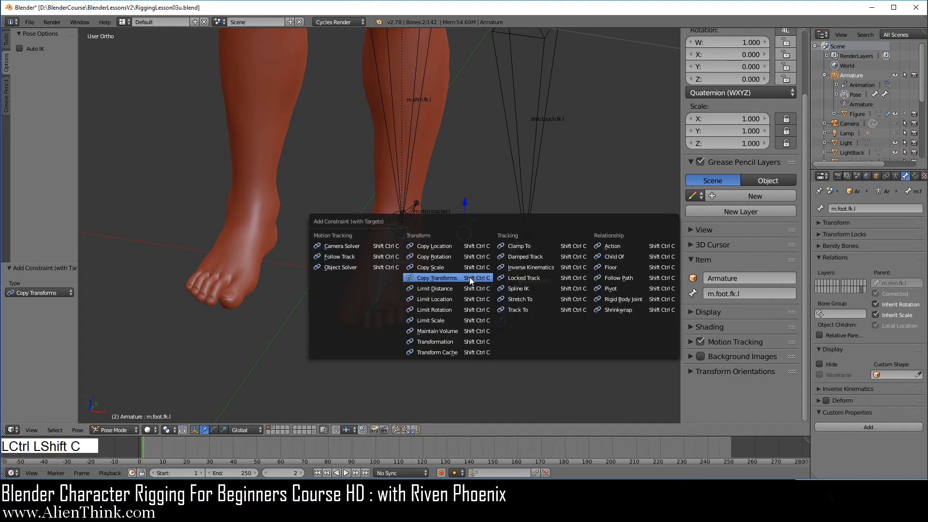
left_click(469, 278)
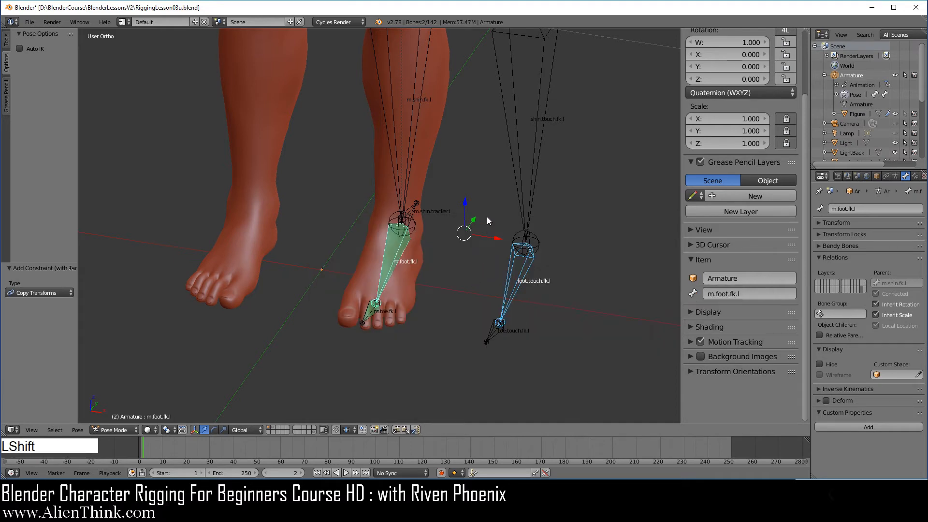
Add a Copy Transforms constraint to m.shin.fk.l that targets shin.touch.fk.l
middle_click_drag(486, 216, 516, 354, "shift")
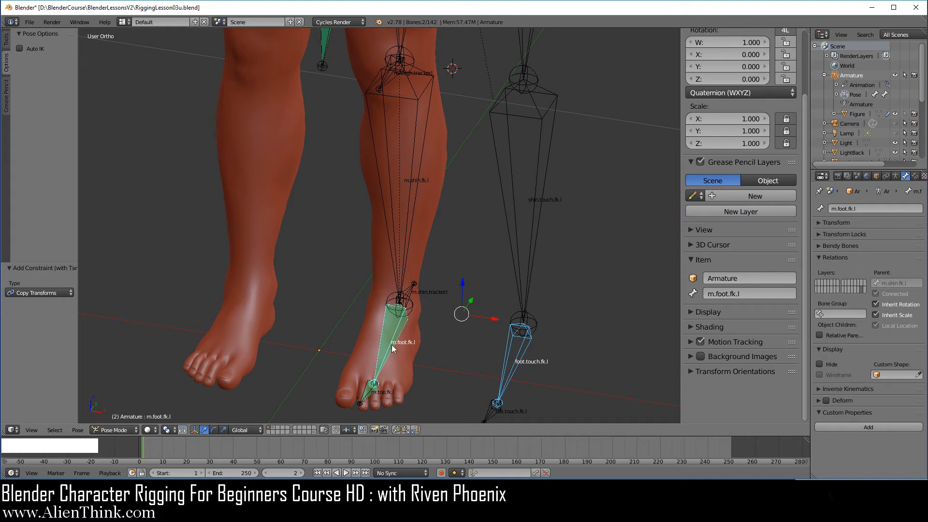
middle_click_drag(460, 231, 460, 291, "shift")
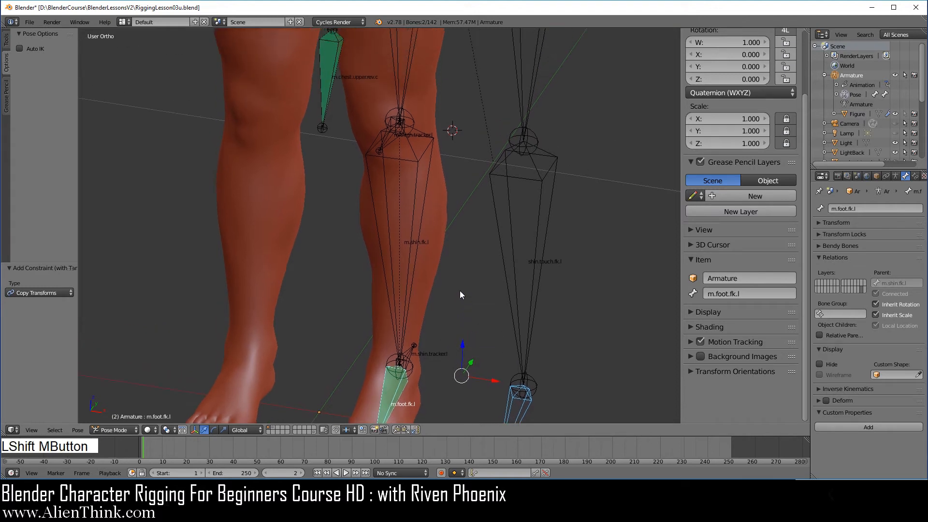
right_click(505, 267)
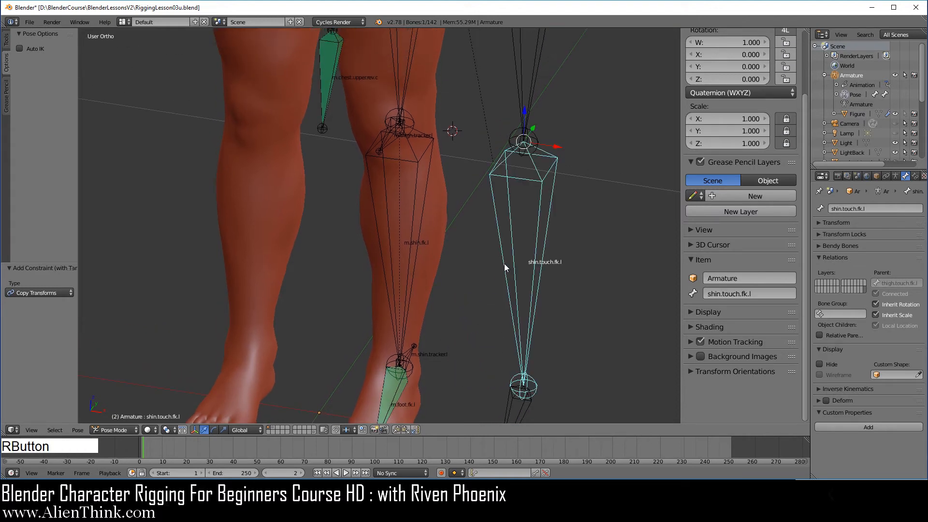
right_click(410, 263, "shift")
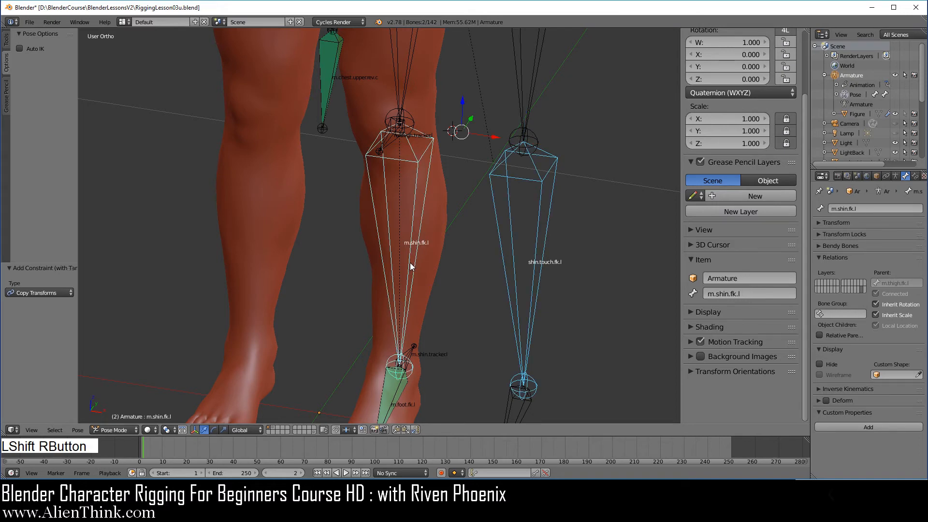
key("ctrl+shift+c")
left_click(469, 299)
Add a Copy Transforms constraint to m.thigh.fk.l that targets thigh.touch.fk.l
middle_click_drag(475, 240, 497, 269, "shift")
right_click(513, 246)
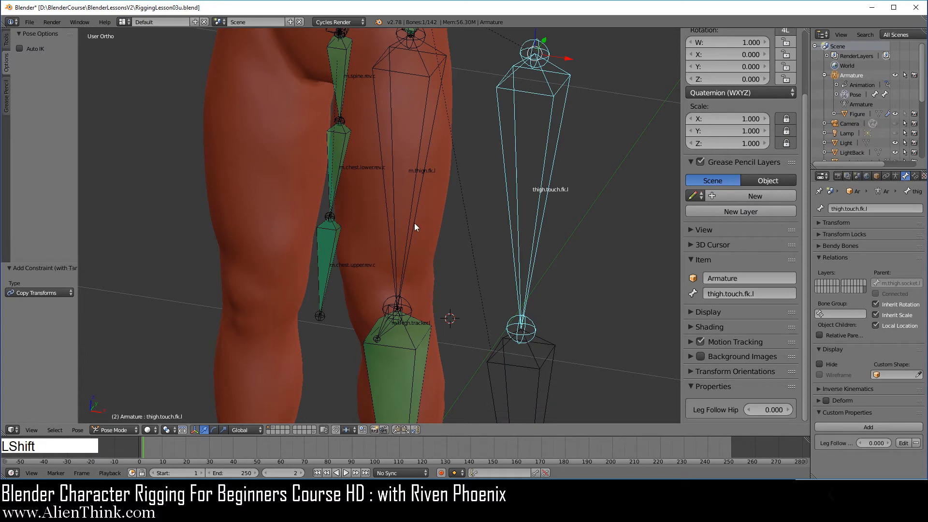
right_click(436, 261, "shift")
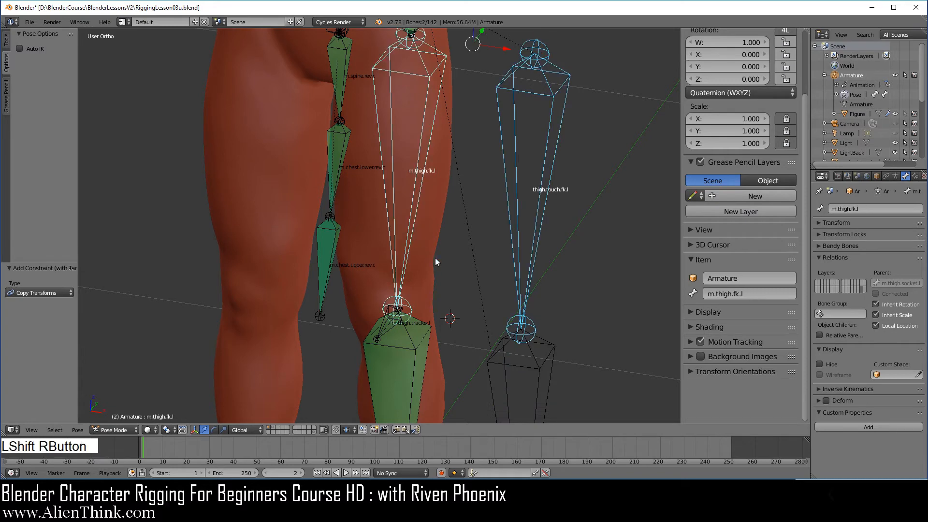
key("ctrl+shift+c")
left_click(465, 274)
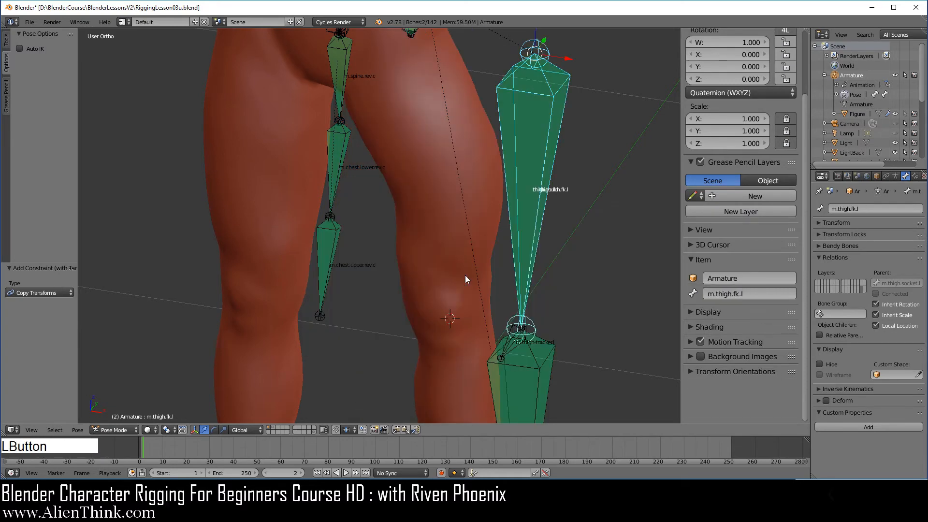
In Edit Mode, move the thigh, shin, foot and toe touch FK bones together -0.21 along X onto the left leg's mechanism bones
left_click(125, 429)
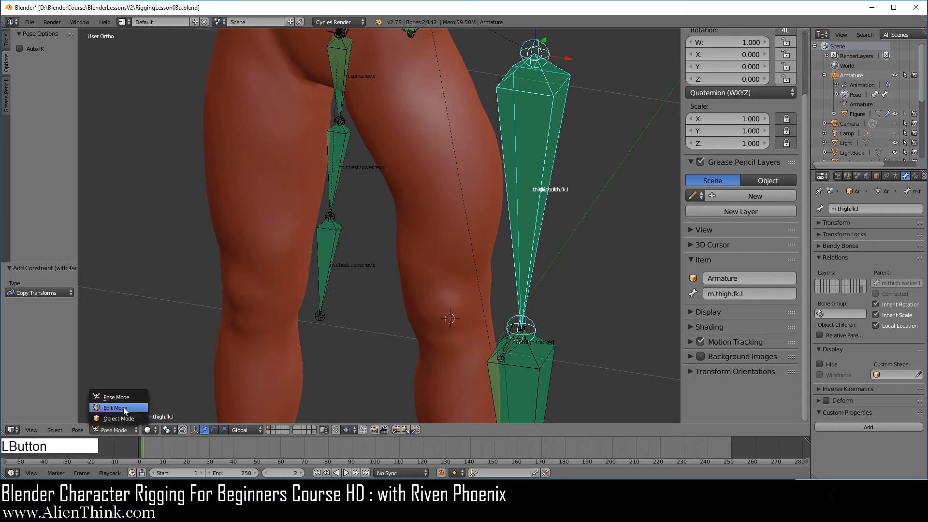
left_click(123, 409)
right_click(510, 201)
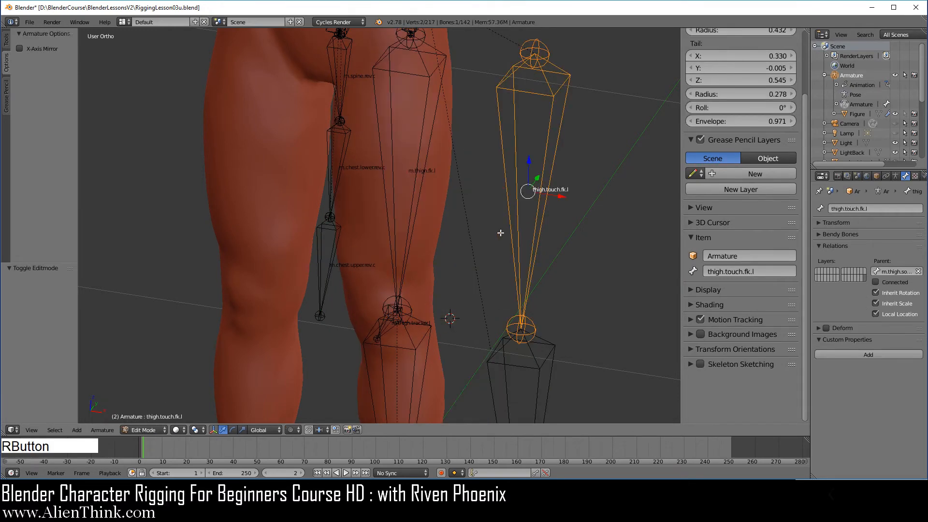
scroll(478, 271, "down", 3)
middle_click_drag(449, 302, 447, 213, "shift")
right_click(473, 212, "shift")
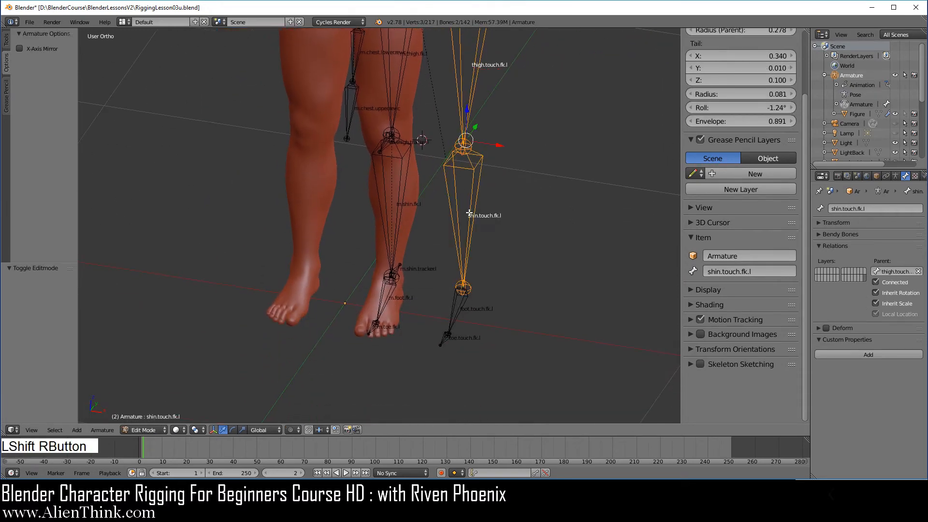
right_click(459, 308, "shift")
right_click(449, 339, "shift")
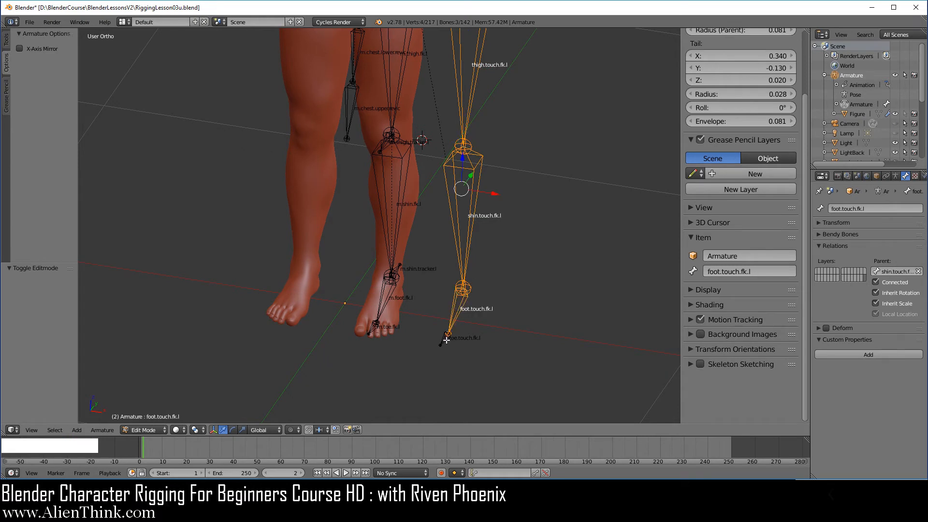
key("1")
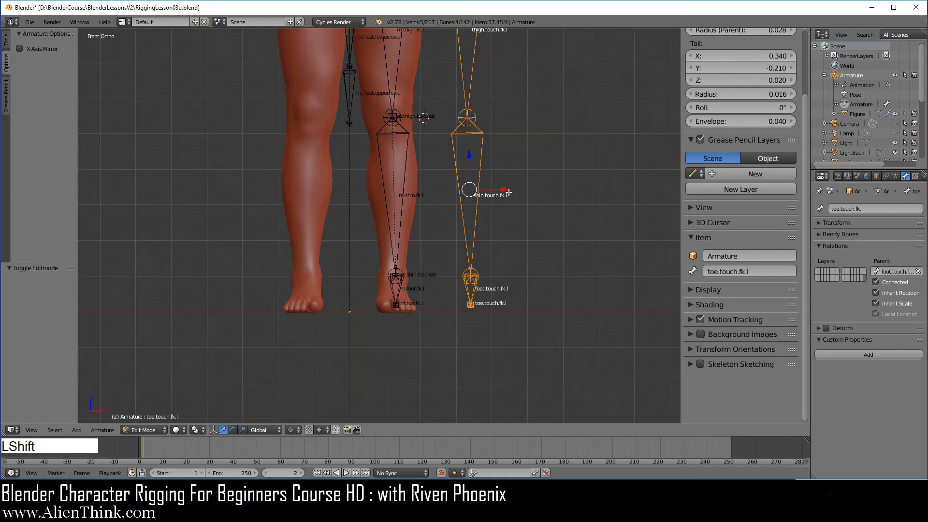
middle_click_drag(509, 192, 511, 257, "shift")
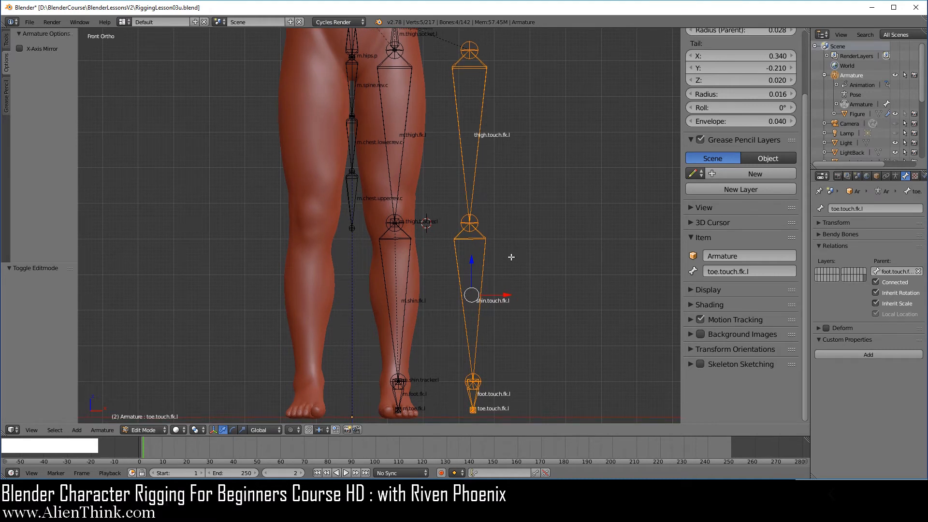
left_click(508, 294, "ctrl")
left_click_drag(508, 294, 434, 285, "ctrl")
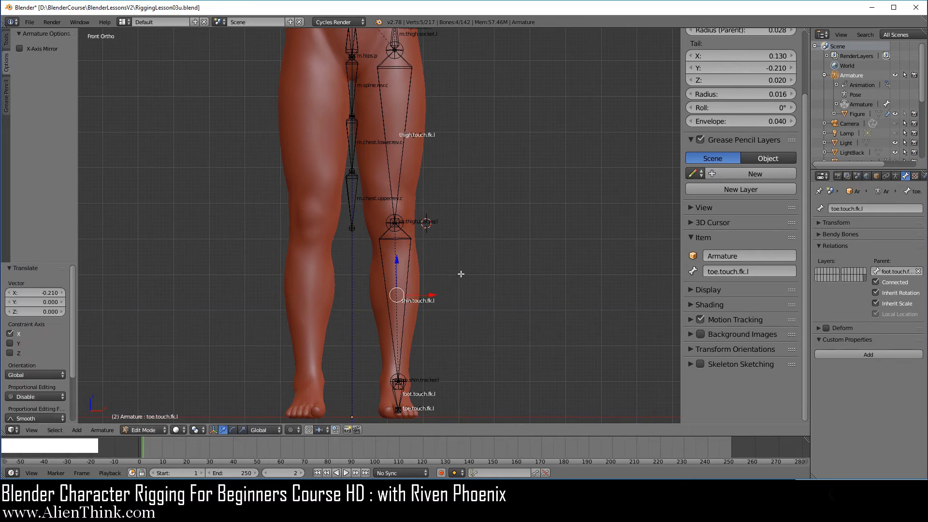
Hide the mechanism bones by showing only the armature layer with the FK touch controls, and return to Pose Mode
middle_click_drag(472, 180, 483, 218, "shift")
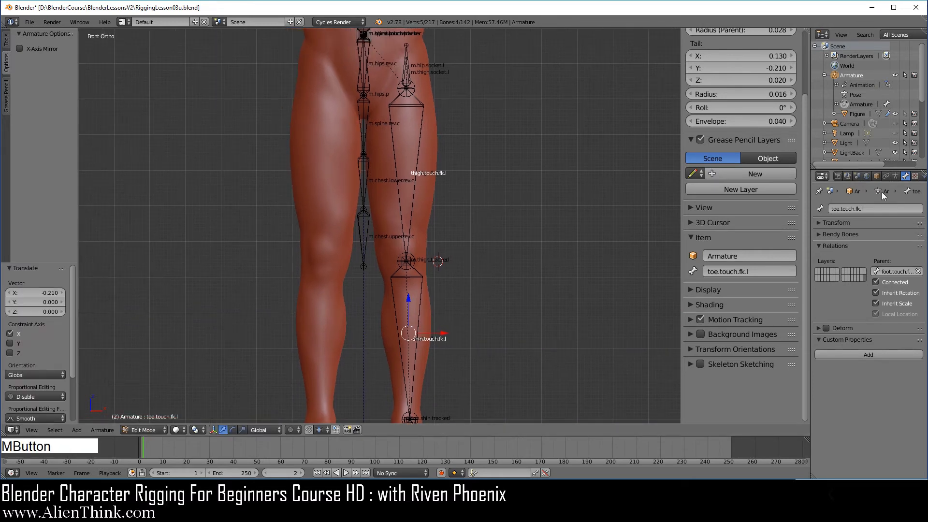
left_click(896, 176)
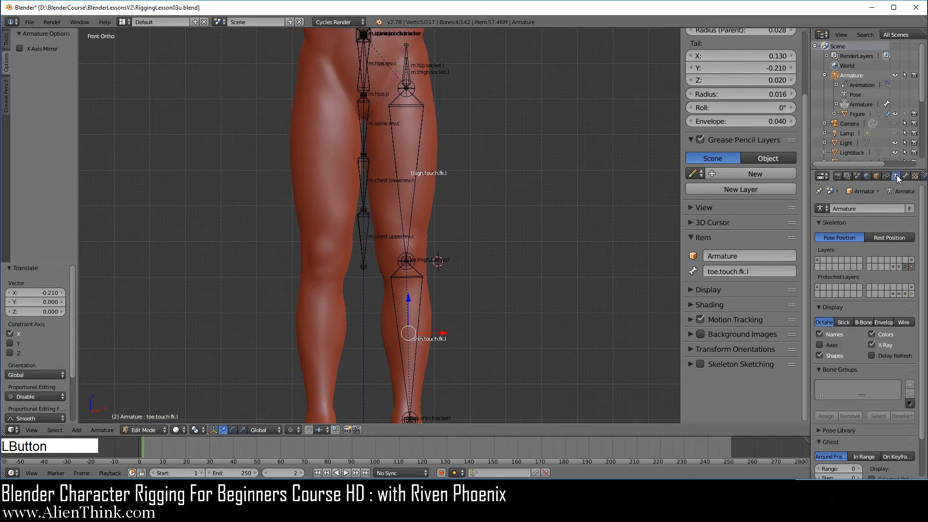
left_click(912, 268)
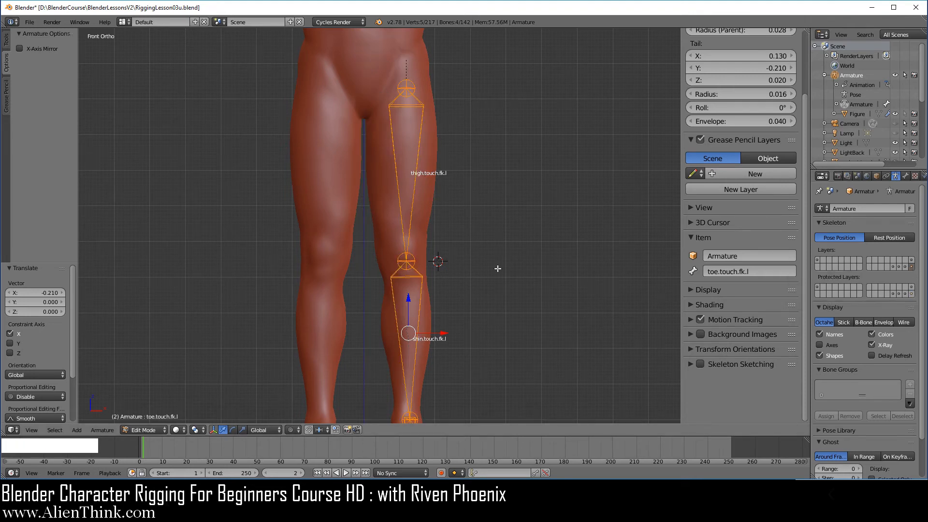
left_click(144, 431)
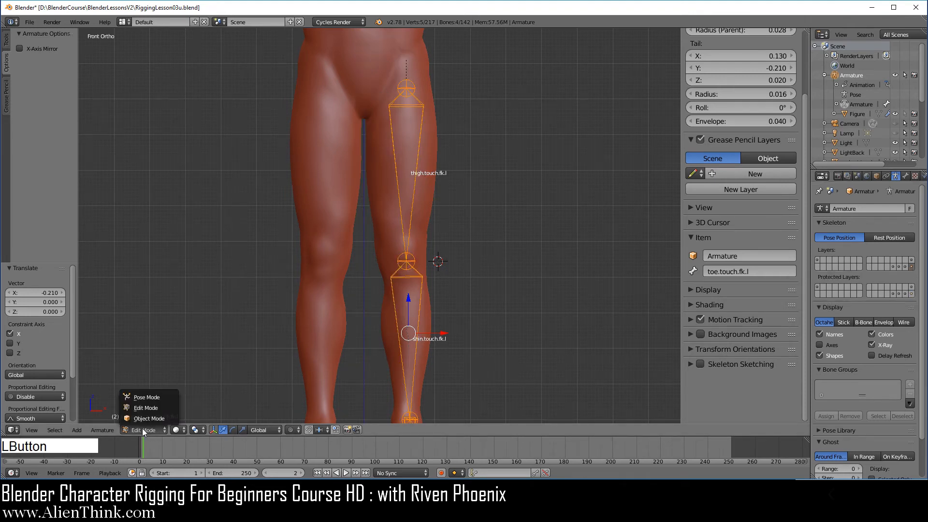
left_click(150, 398)
In the right side view, rotate thigh.touch.fk.l about 44° and shin.touch.fk.l about -53° to test the FK leg
middle_click_drag(379, 306, 407, 179, "shift")
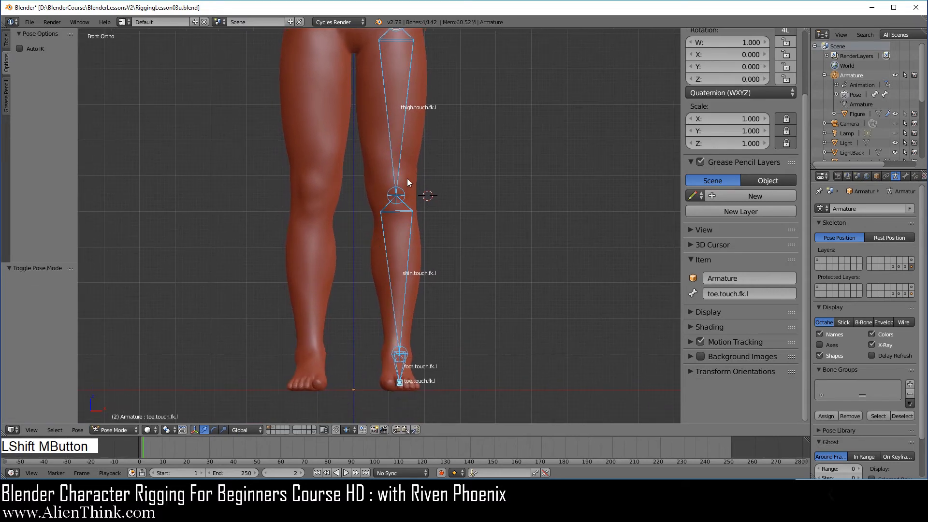
right_click(399, 154)
key("KP_3")
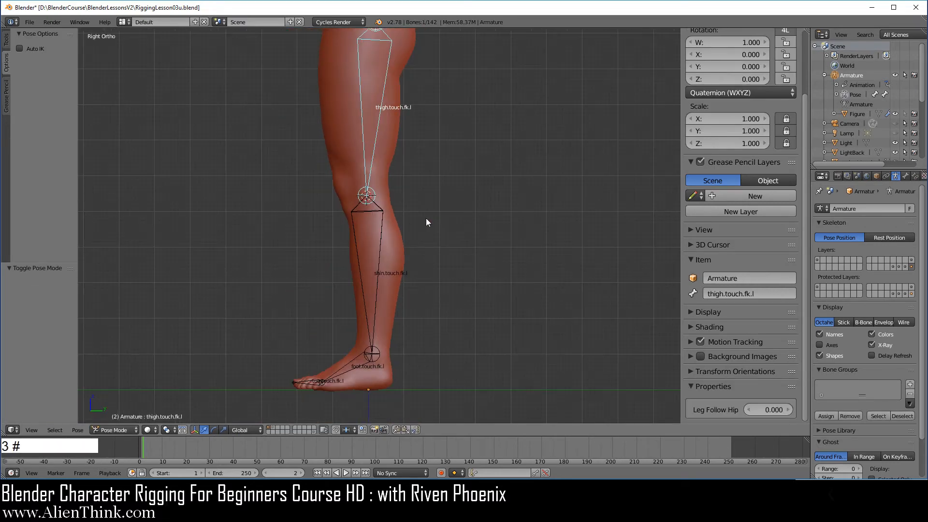
key("r")
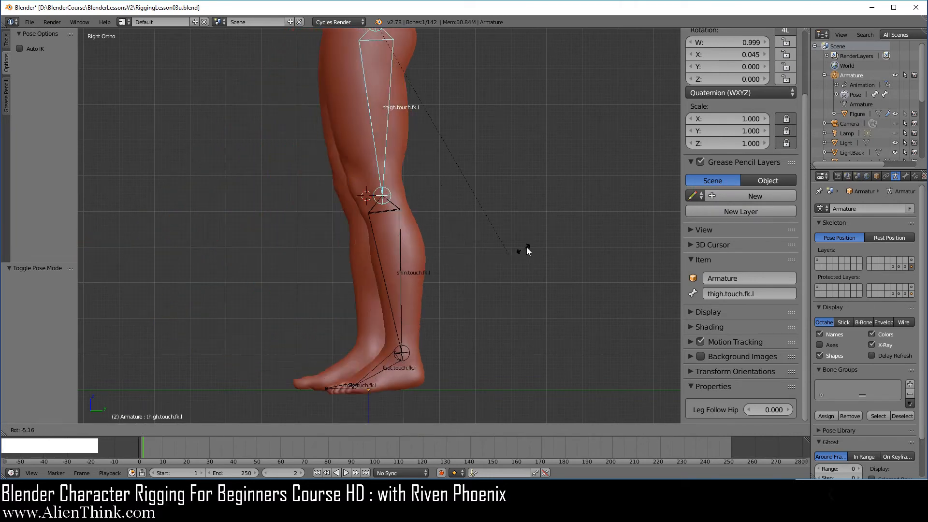
left_click(305, 221)
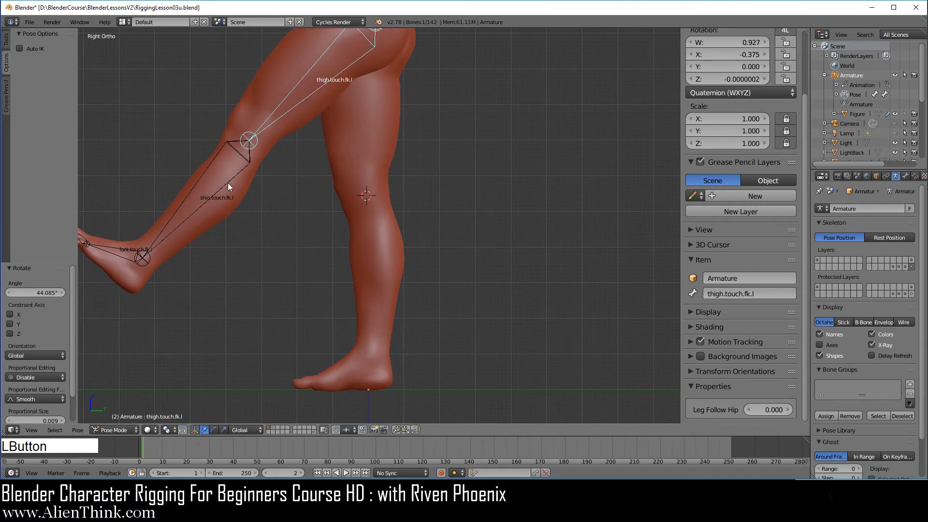
right_click(250, 213)
key("r")
left_click(329, 262)
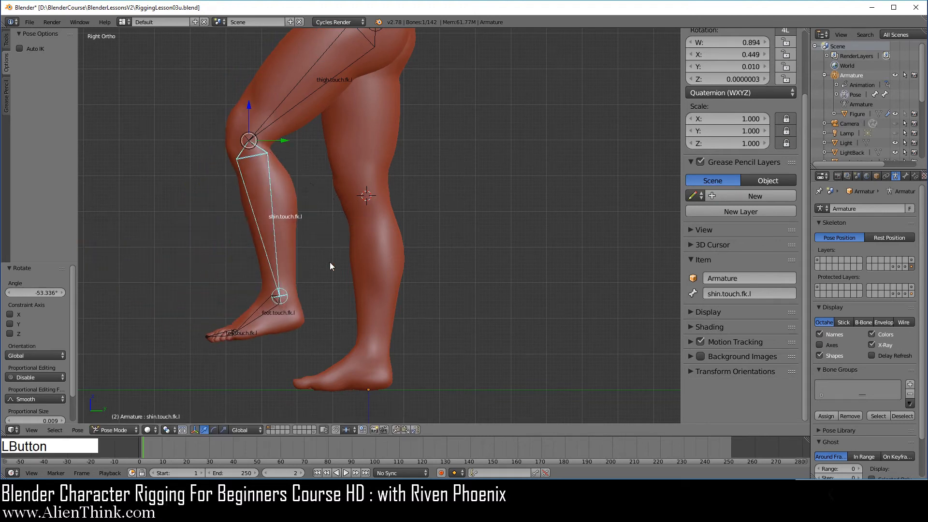
Rotate foot.touch.fk.l about -32° and toe.touch.fk.l about 19° to test the foot controls
right_click(265, 314)
key("r")
left_click(324, 330)
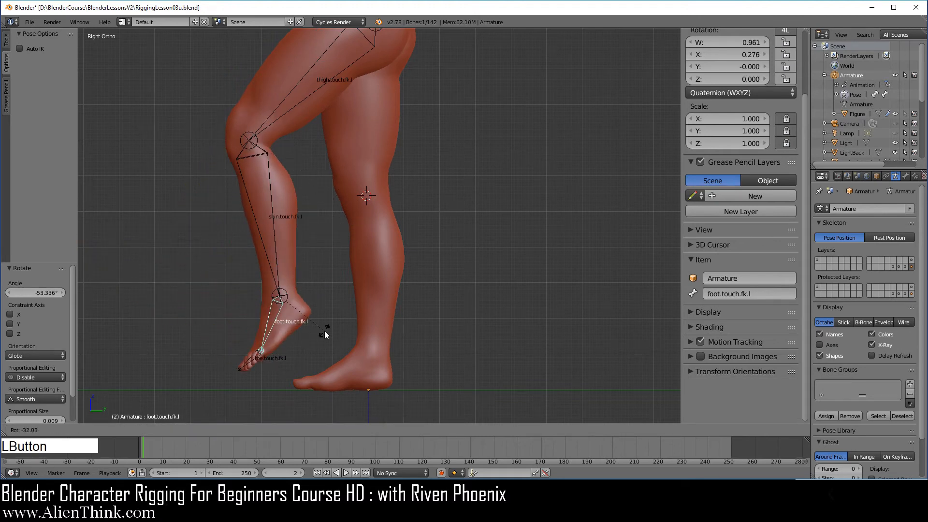
right_click(254, 360)
key("r")
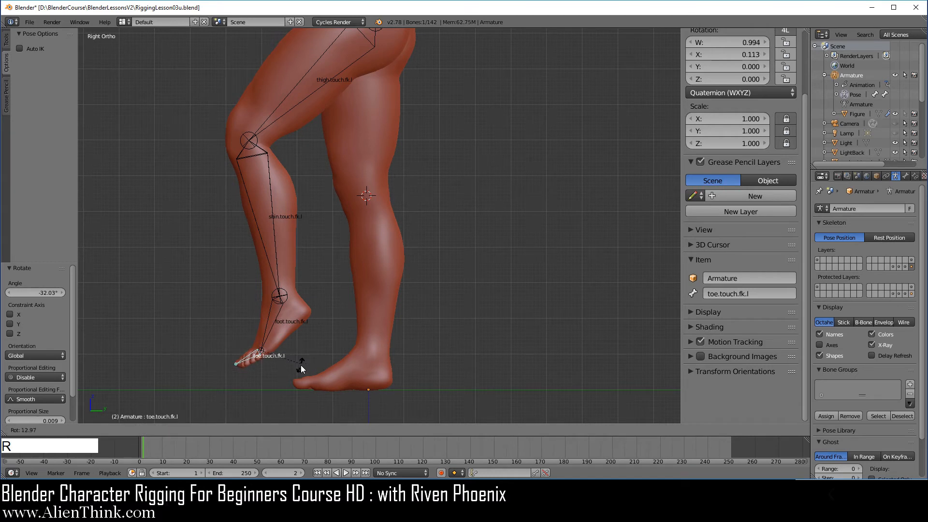
left_click(297, 367)
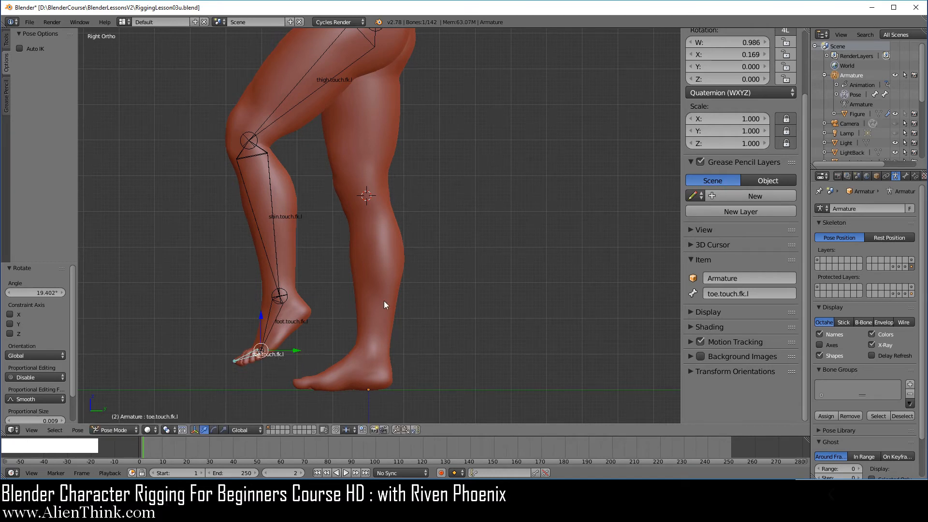
Clear the pose rotation of all the visible leg touch bones
key("a")
key("a")
key("alt+r")
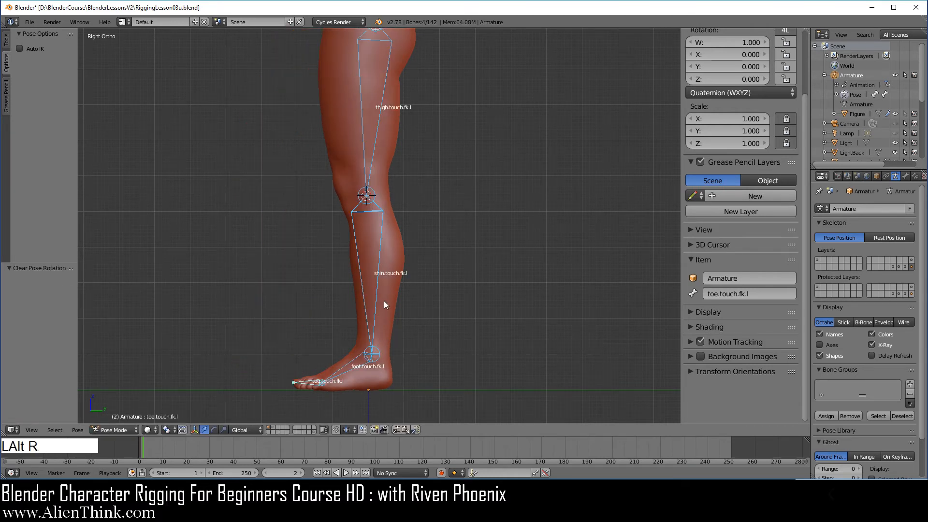
In the front view, try rotating foot.touch.fk.l around the global Z axis, and cancel the rotation
right_click(355, 358)
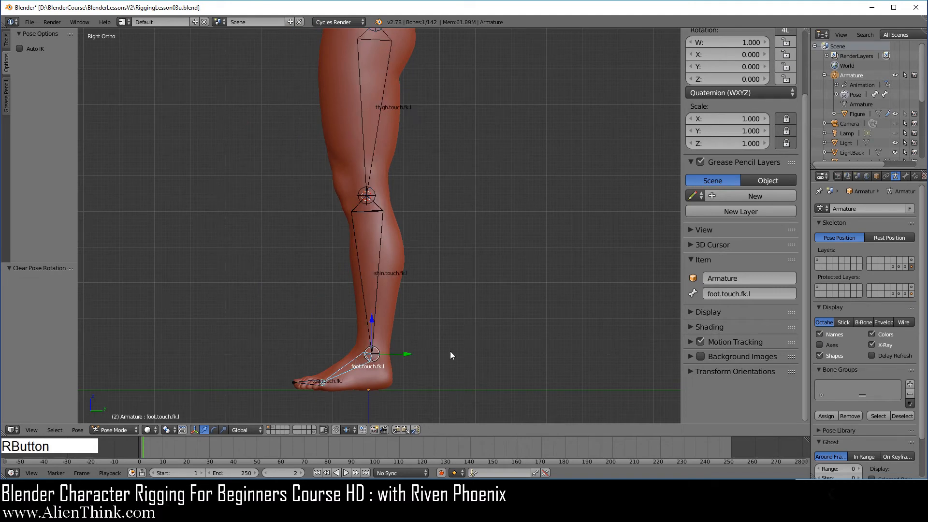
key("KP_1")
middle_click_drag(472, 326, 472, 240, "shift")
scroll(471, 240, "up", 4)
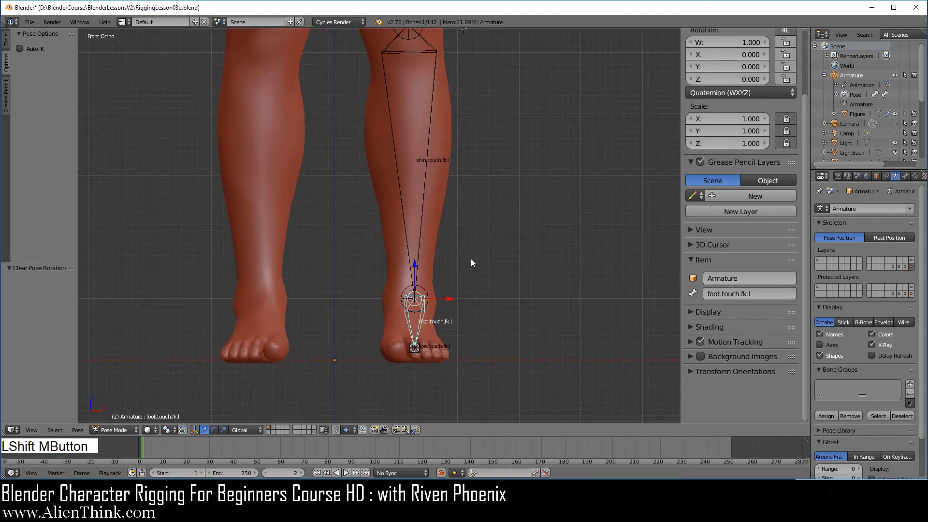
middle_click_drag(472, 295, 466, 269, "shift")
key("r")
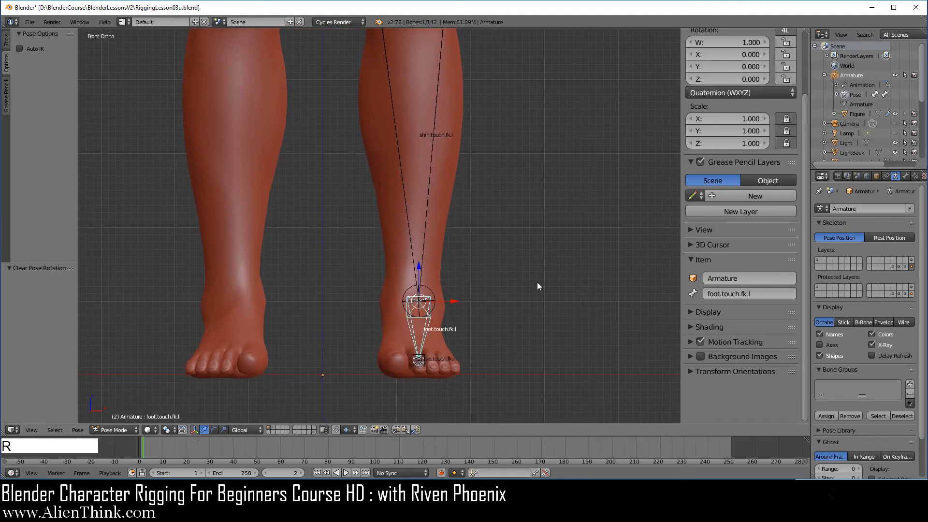
key("z")
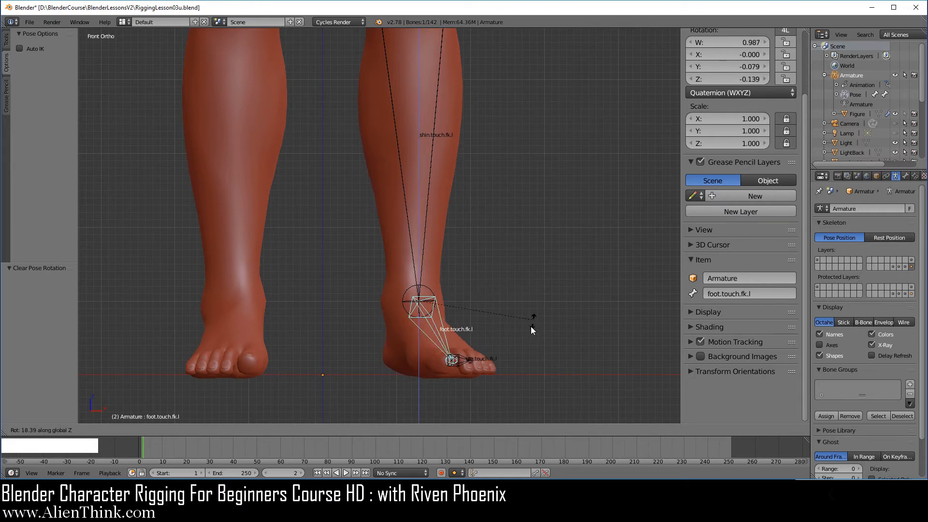
right_click(532, 297)
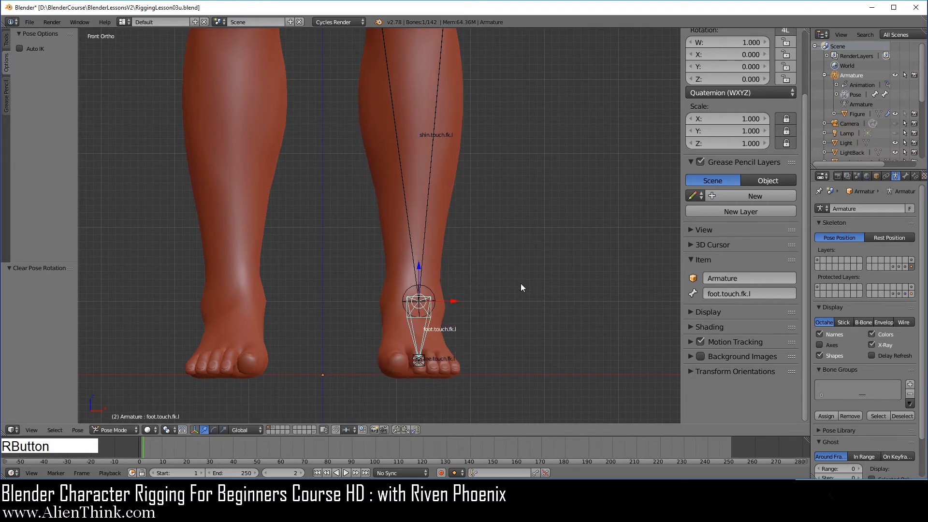
Try rotating thigh.touch.fk.l around its local Y axis, and cancel the rotation
middle_click_drag(521, 283, 468, 163, "shift")
middle_click_drag(496, 335, 497, 339, "shift")
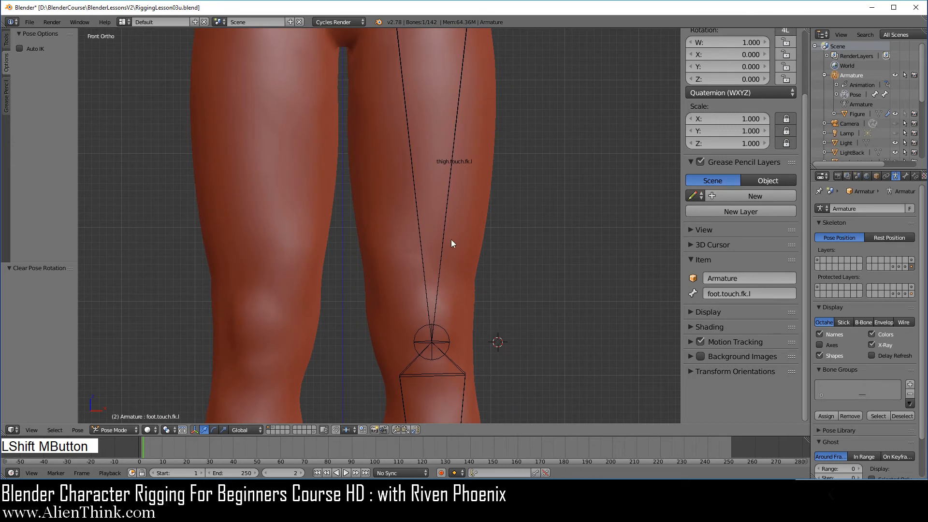
right_click(444, 233)
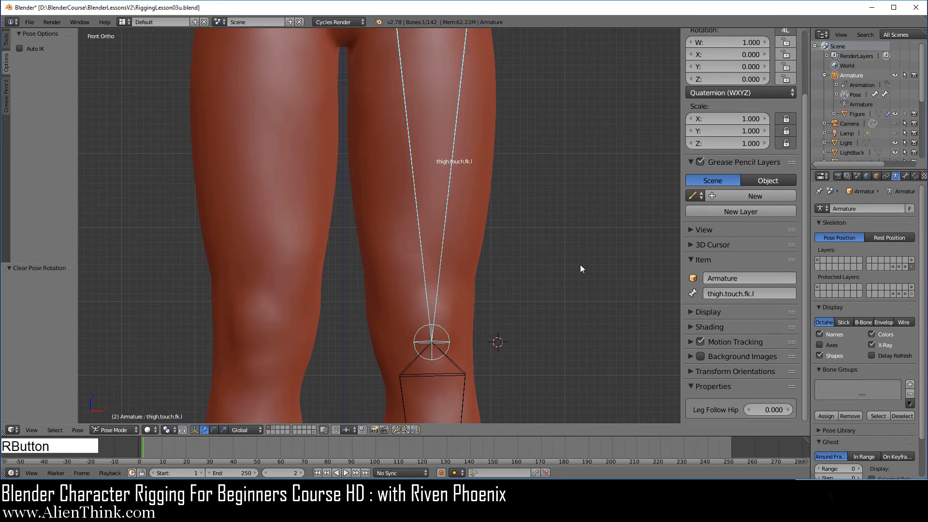
key("r")
key("y")
key("y")
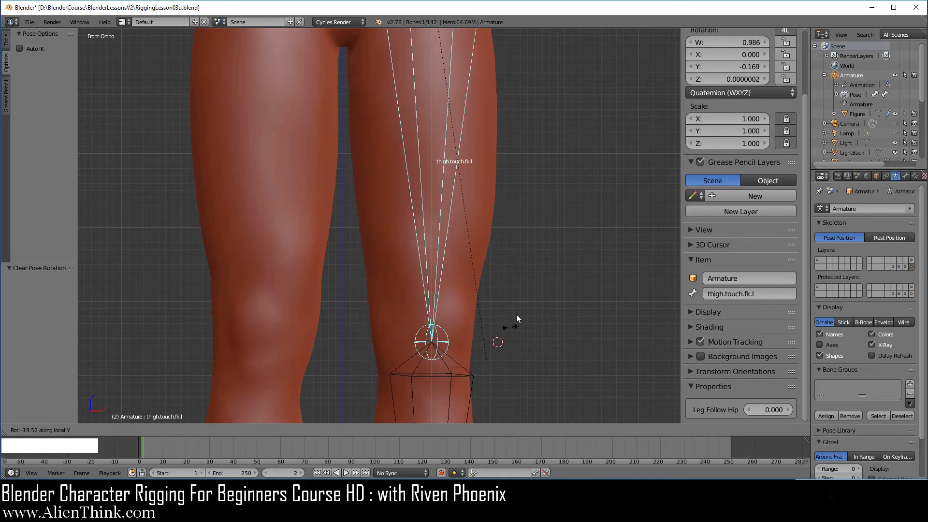
right_click(533, 250)
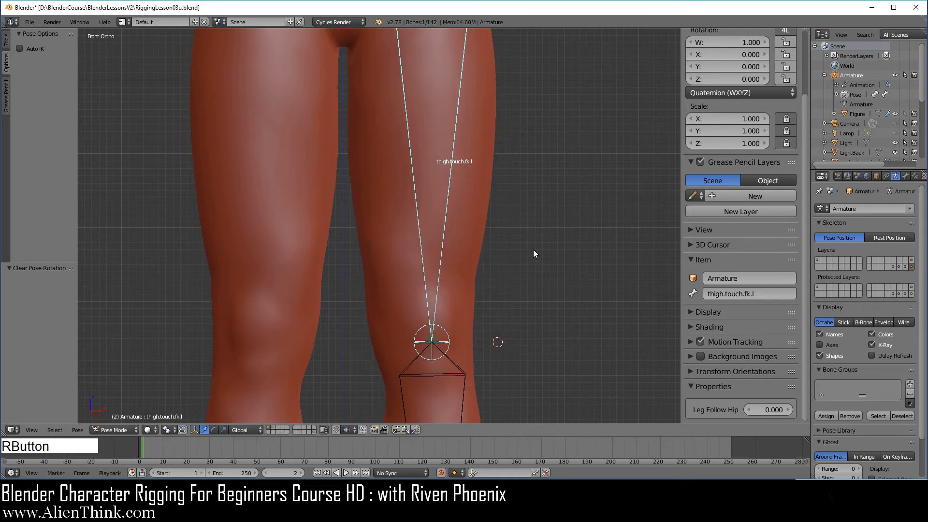
Save the project under the file name RiggingLesson03v.blend in the BlenderLessonsV2 folder, overwriting the existing file
scroll(491, 238, "down", 4)
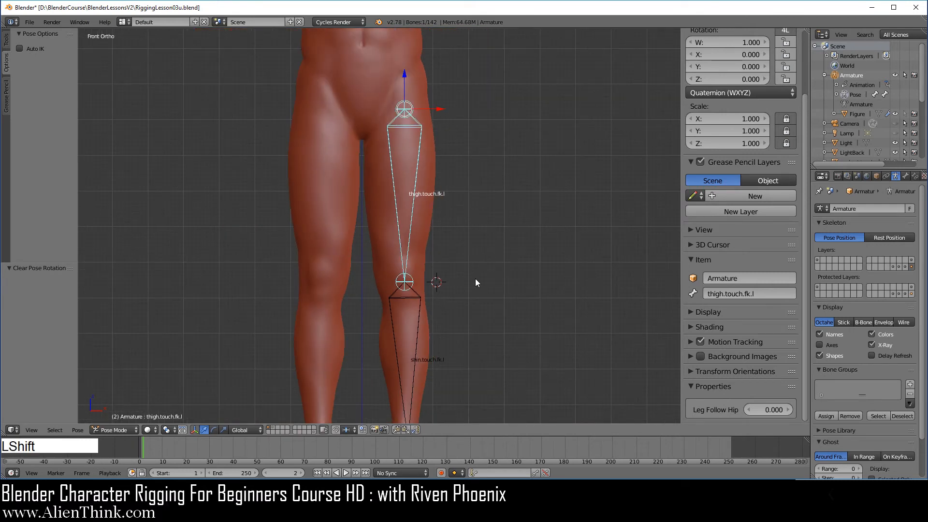
middle_click_drag(475, 280, 483, 225, "shift")
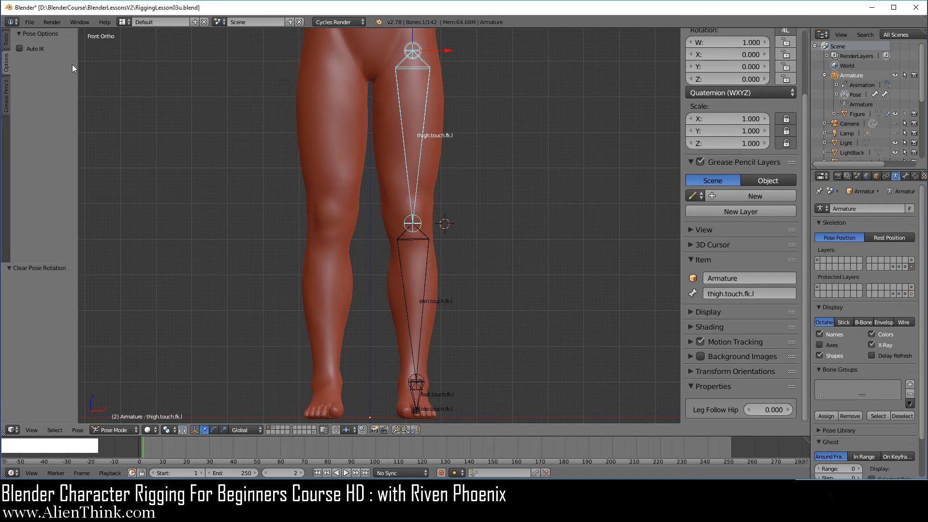
left_click(28, 22)
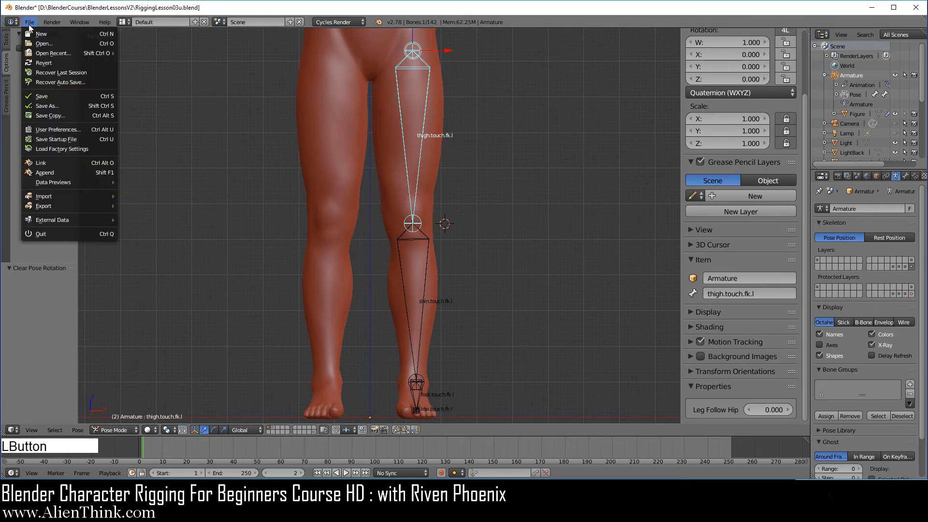
left_click(62, 105)
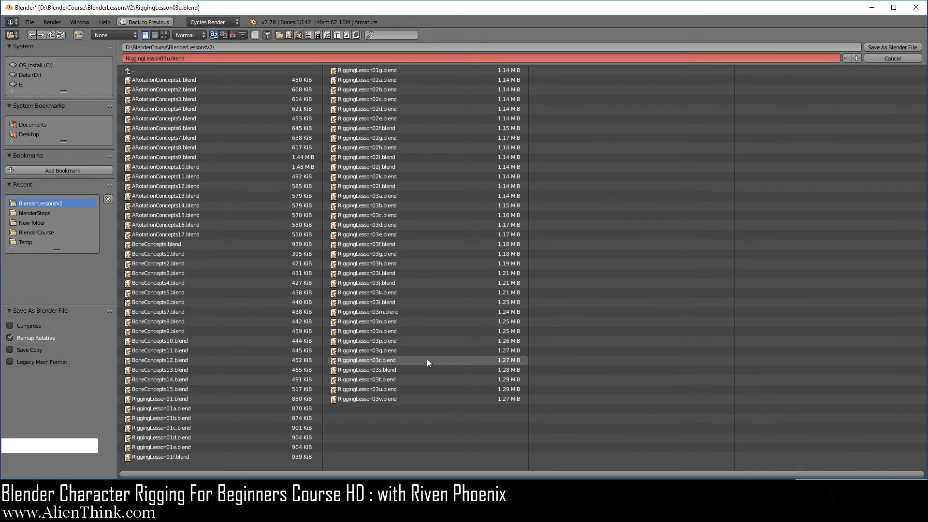
left_click(387, 399)
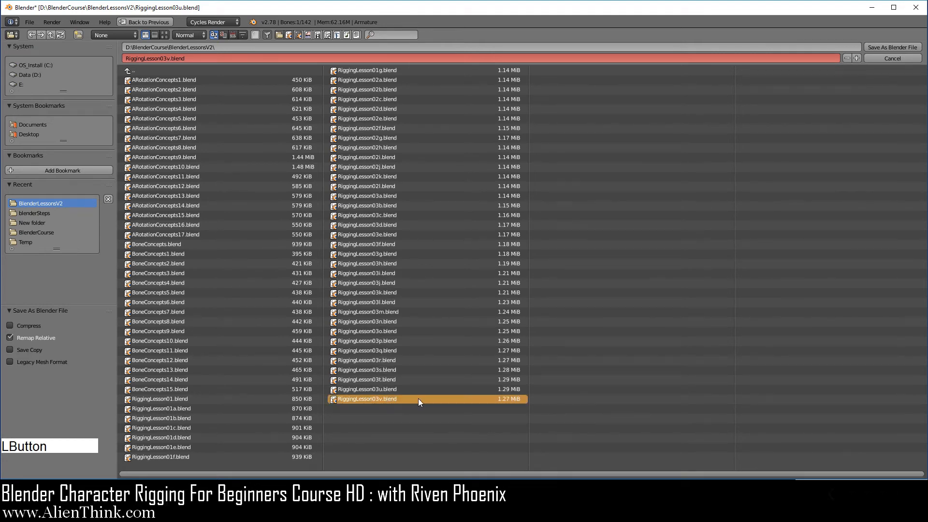
left_click(885, 46)
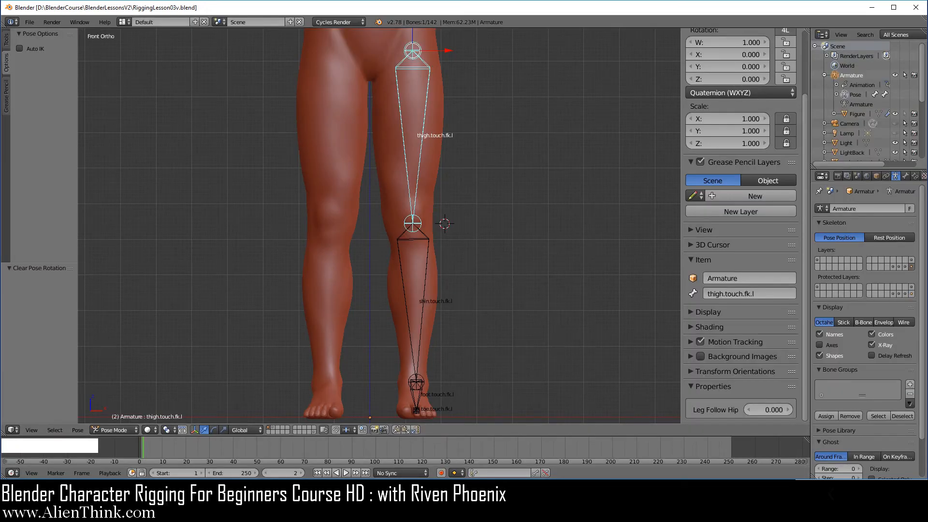
key("F3")
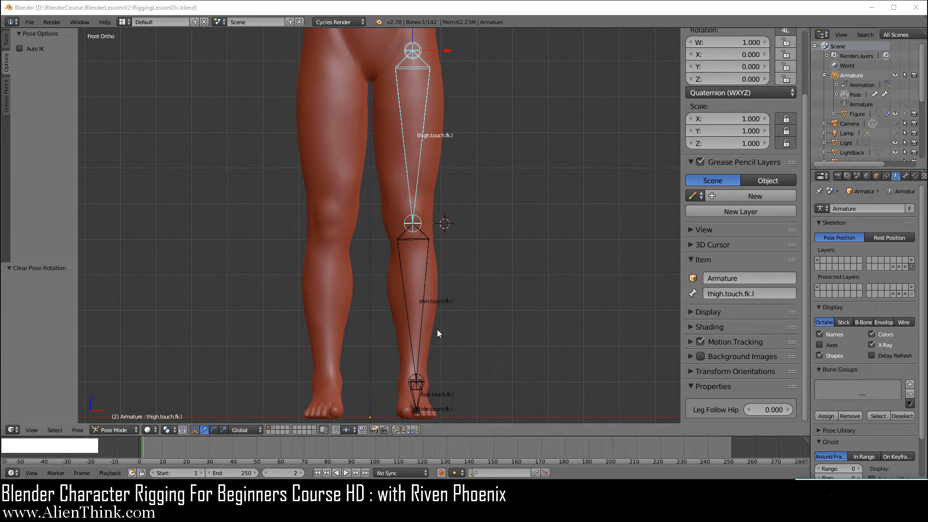
Snap the 3D cursor to the thigh.touch.fk.l bone and add a mesh circle there
right_click(426, 126)
key("shift+s")
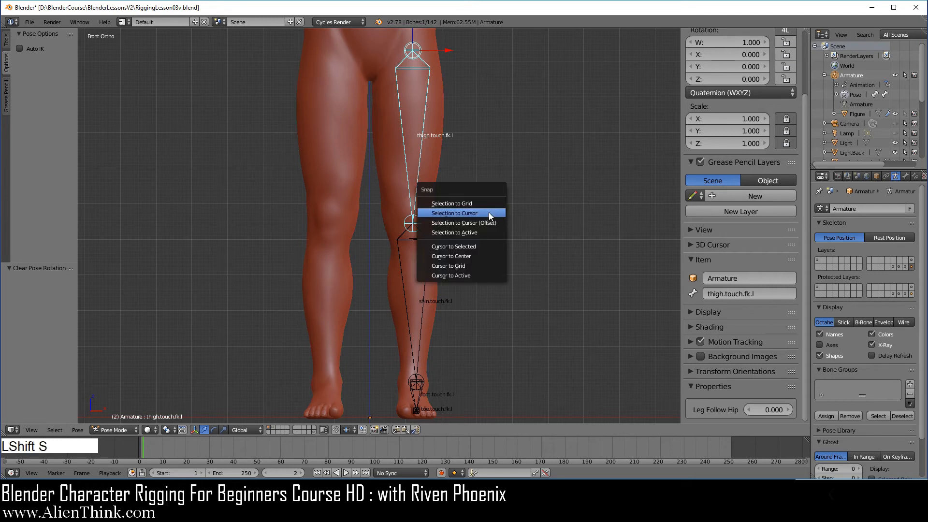
left_click(480, 245)
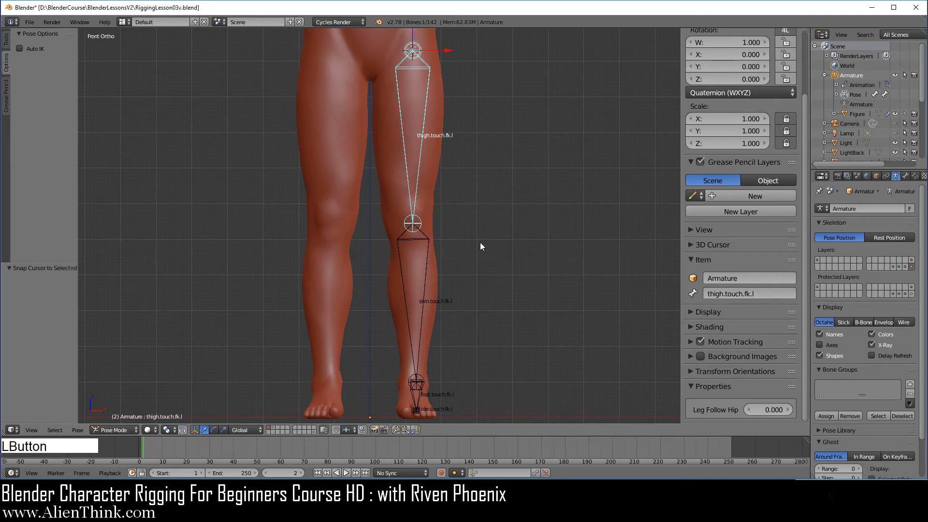
middle_click_drag(484, 181, 472, 257, "shift")
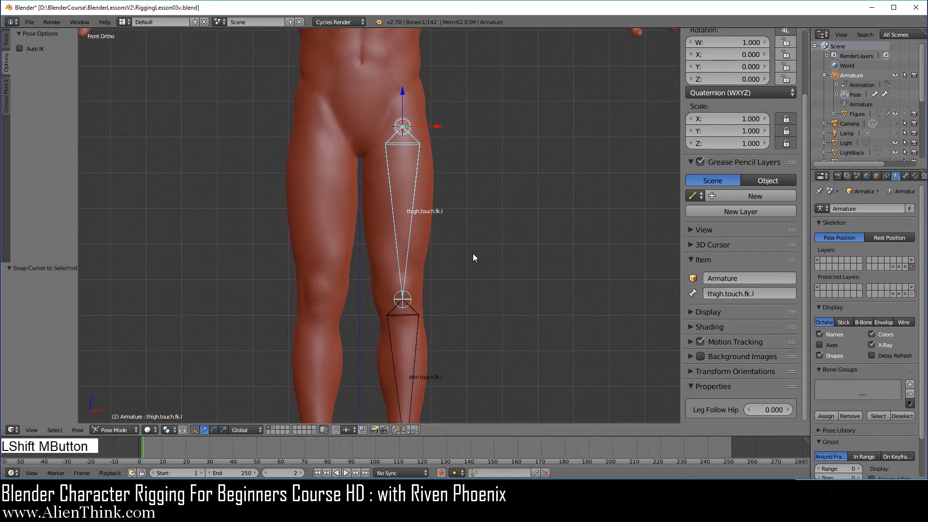
key("shift+a")
mouse_move(480, 223)
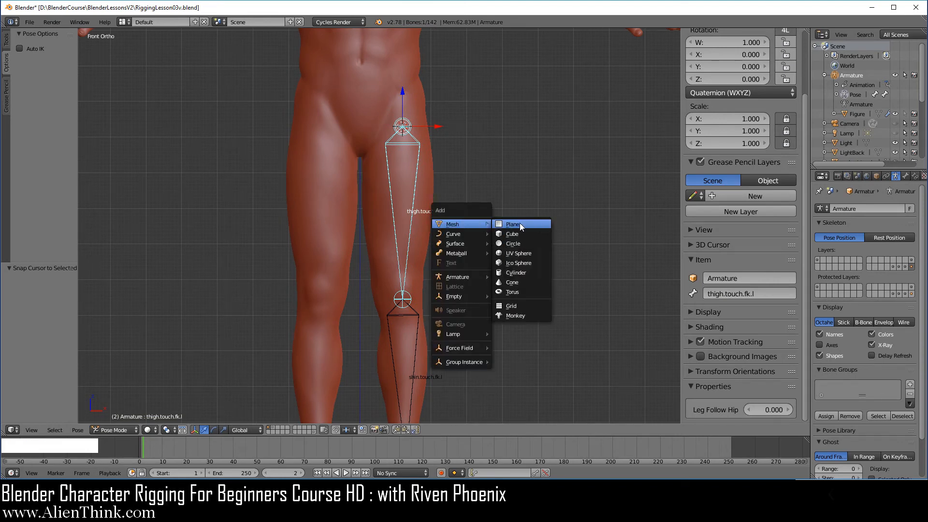
left_click(528, 243)
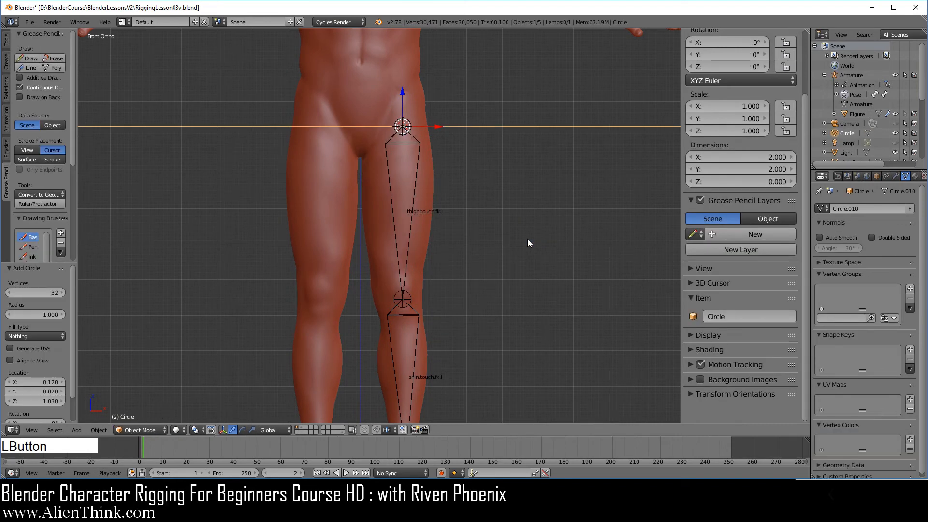
Add a Copy Transforms constraint to the circle with the thigh.touch.fk.l bone as its target
middle_click_drag(456, 165, 439, 190)
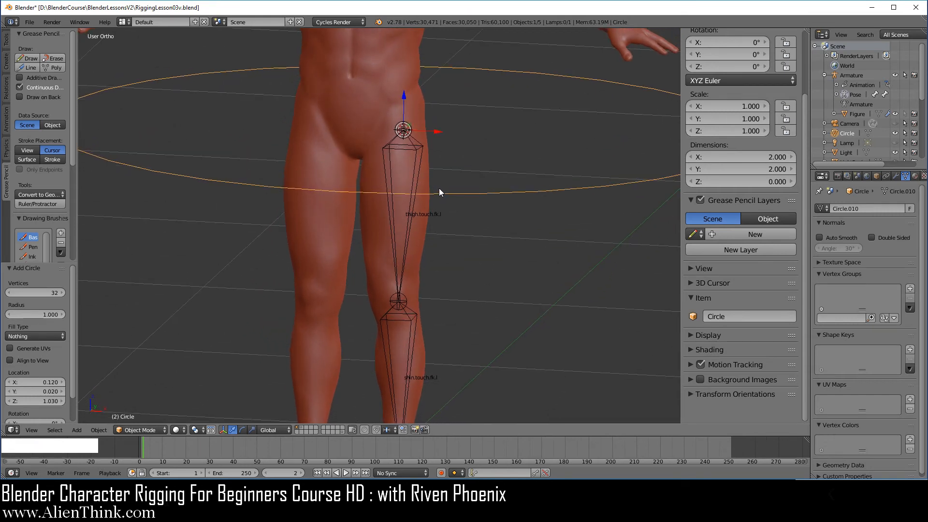
right_click(417, 167)
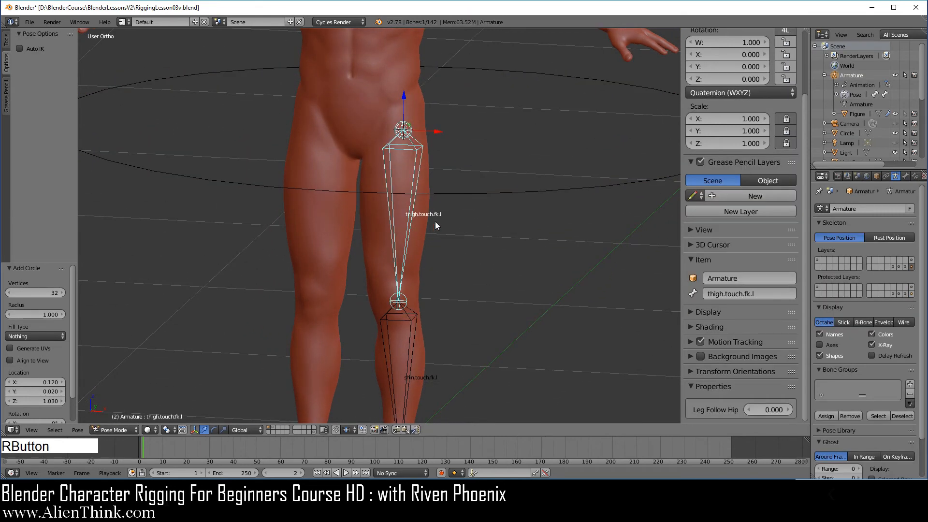
right_click(492, 194, "shift")
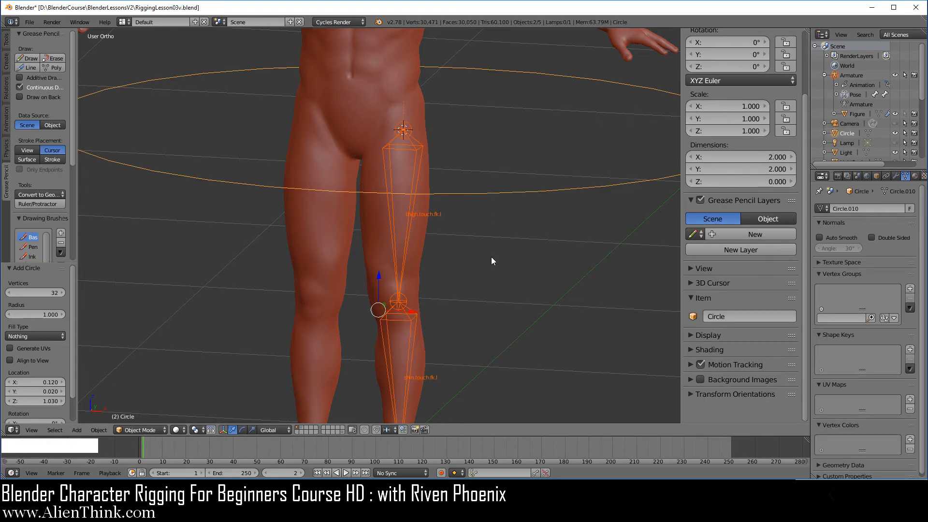
key("ctrl+shift+c")
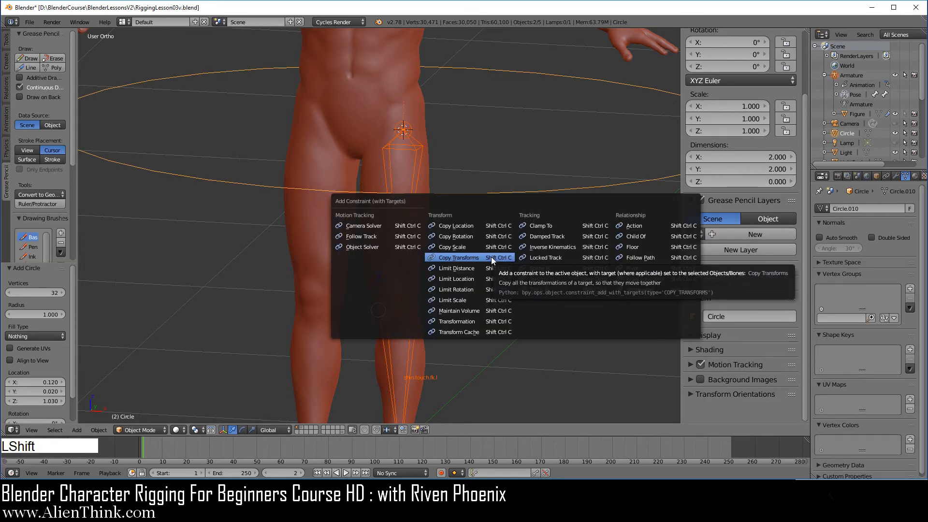
left_click(491, 256)
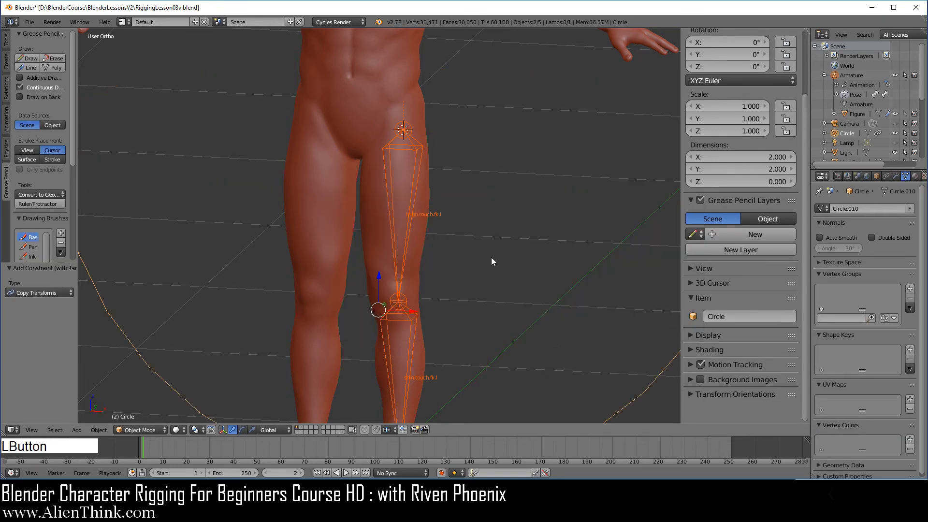
Apply the visual transform to the circle alone and delete its Copy Transforms constraint
scroll(518, 307, "down", 3)
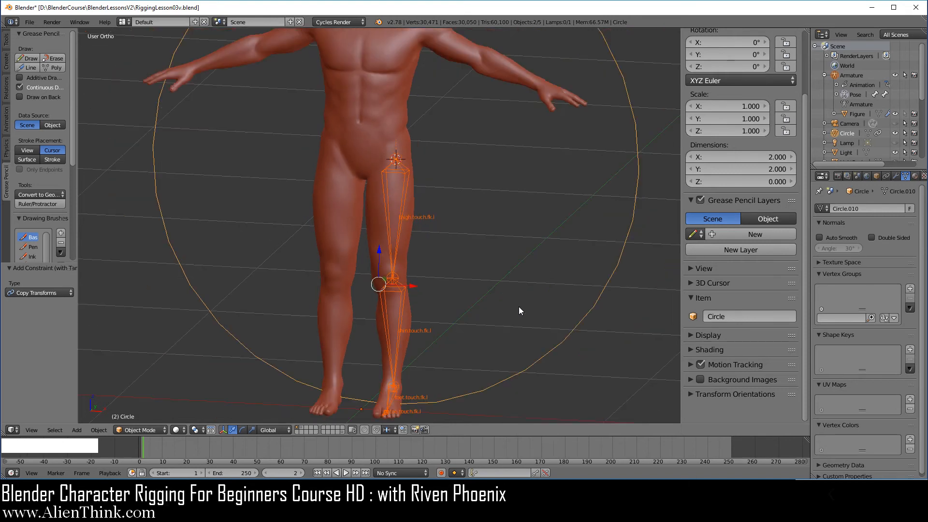
right_click(594, 312)
key("ctrl+a")
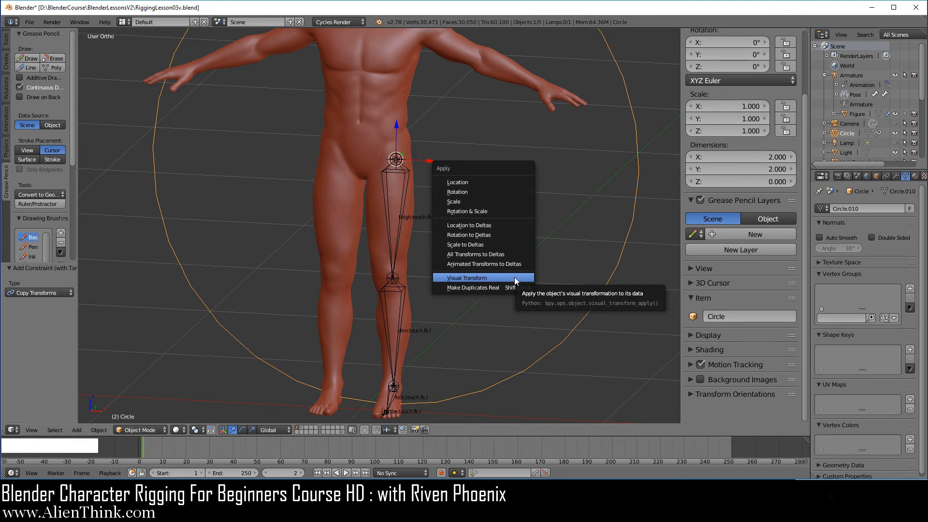
left_click(514, 278)
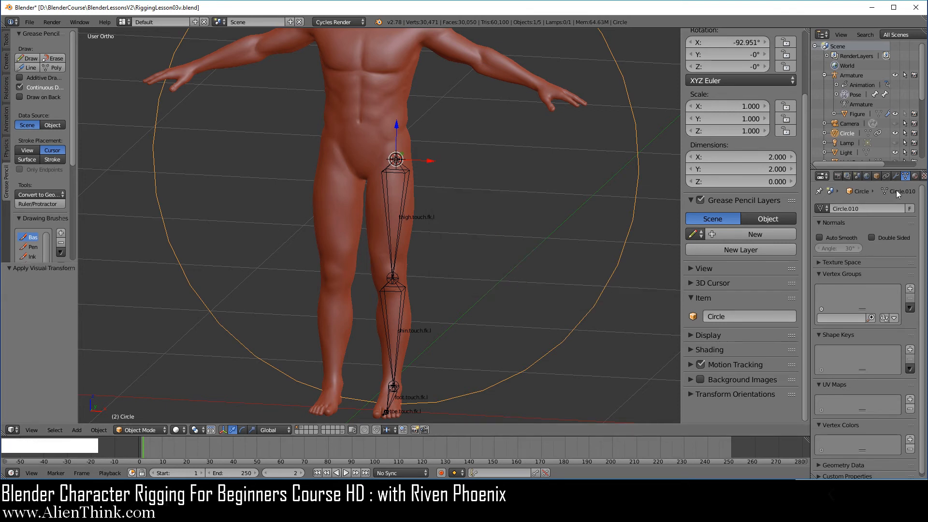
left_click(887, 176)
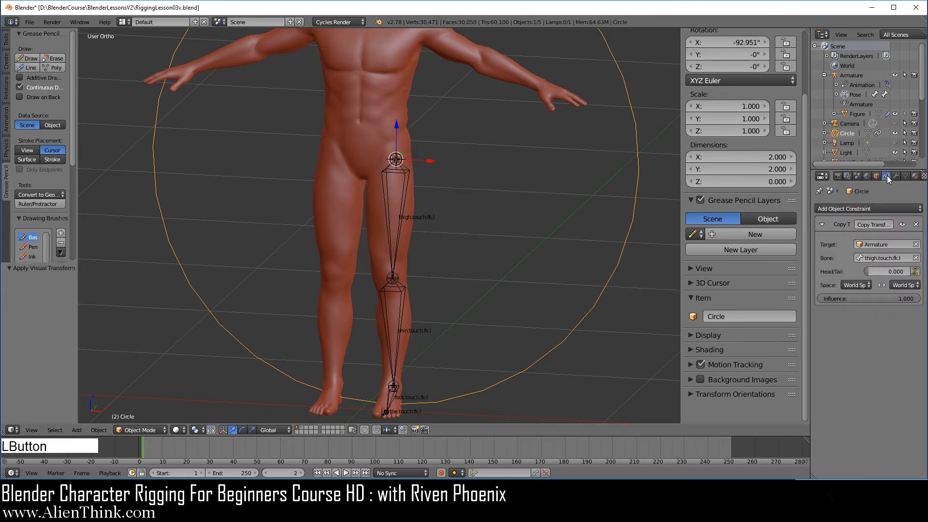
left_click(916, 224)
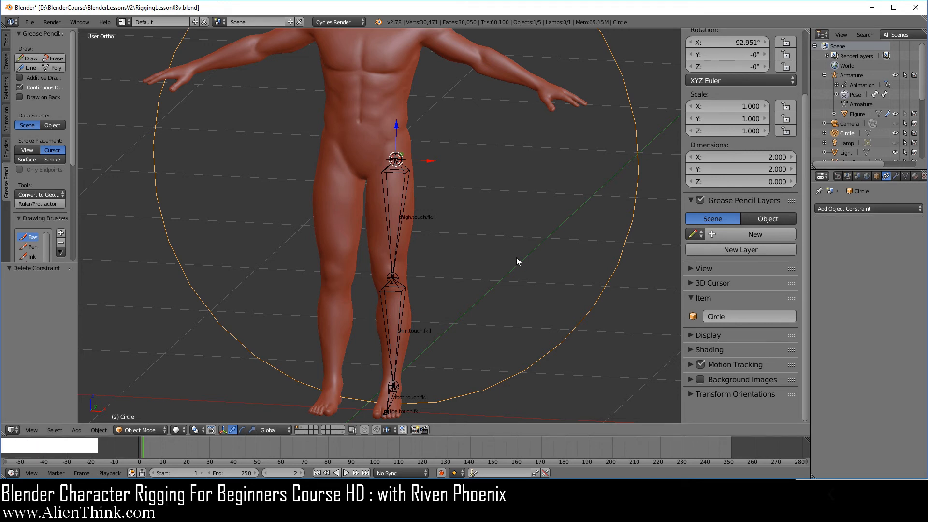
Rename the circle object to w.thigh.touch.l
left_click(748, 316)
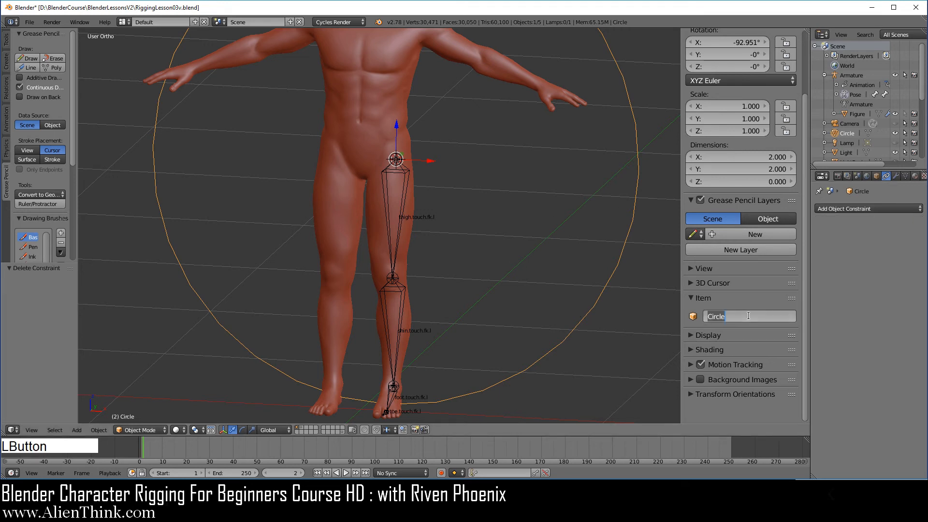
type("w")
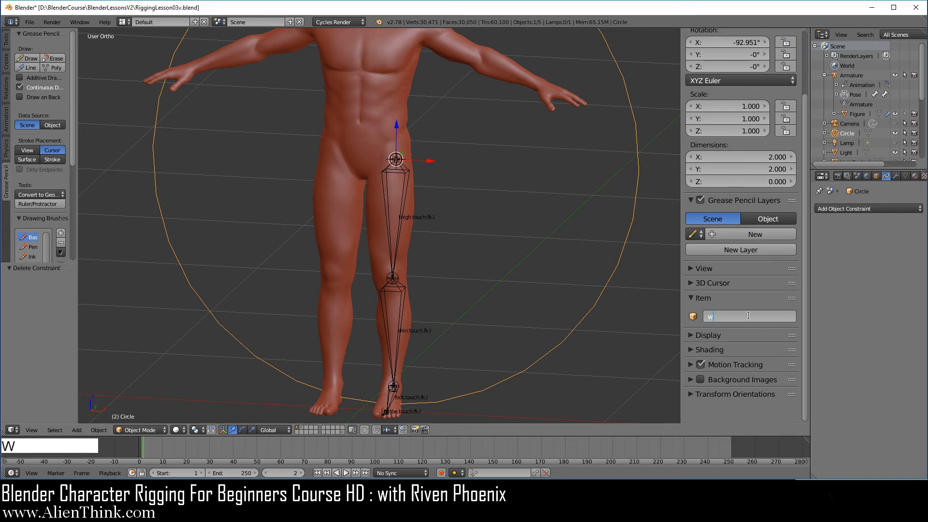
type(".thigh.touch")
key("KP_Enter")
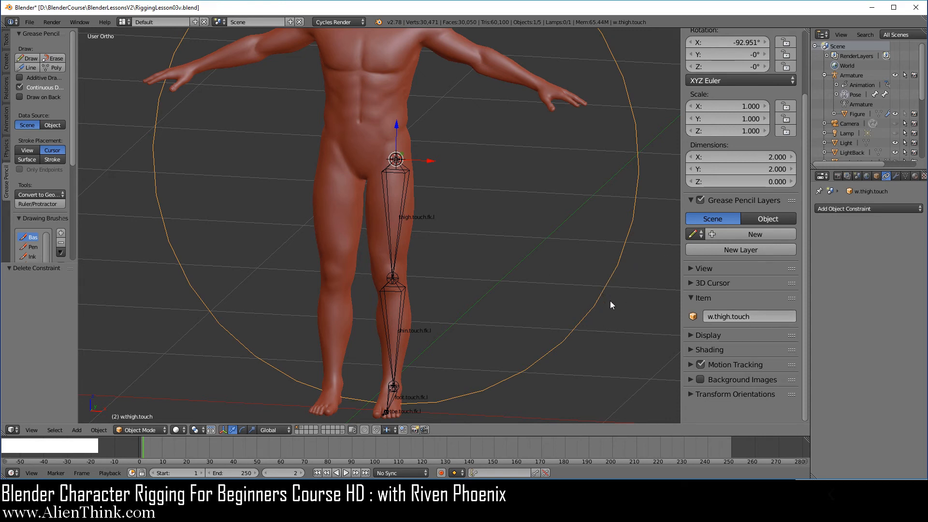
left_click(754, 316)
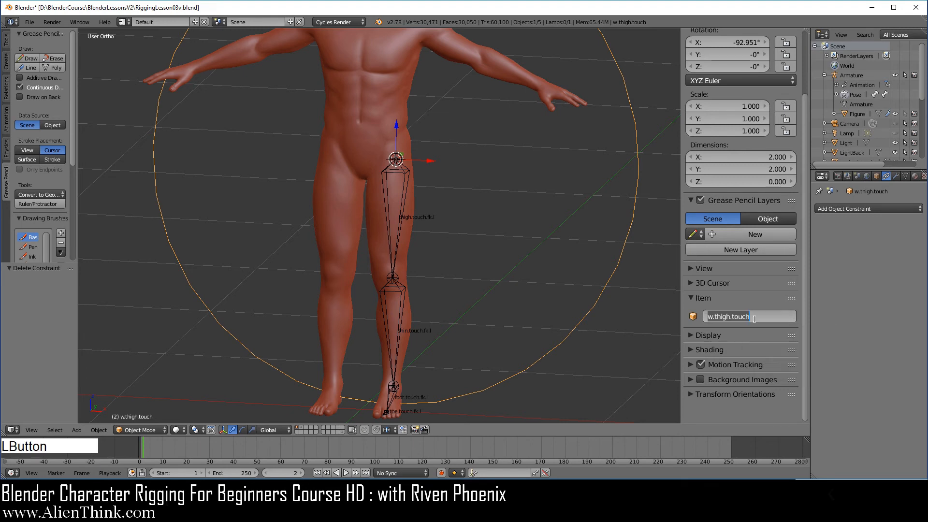
left_click(761, 316)
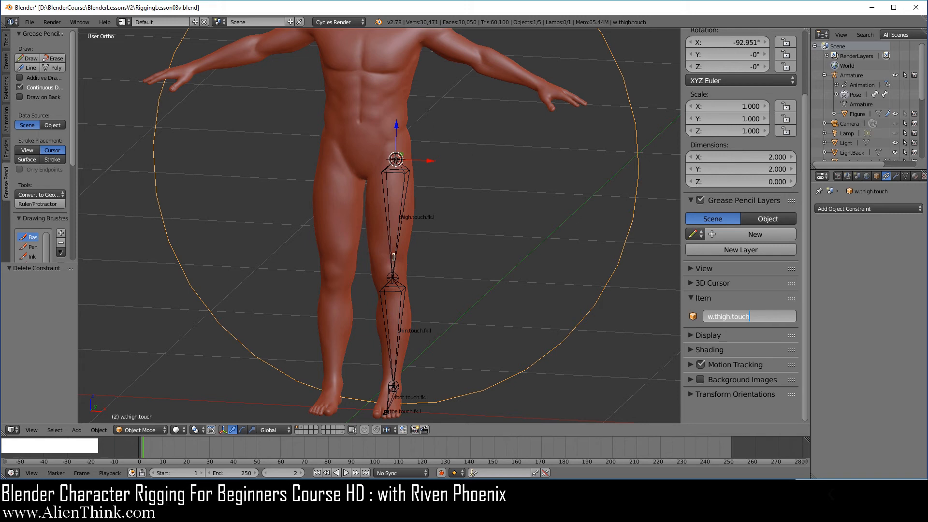
type(".l")
key("Return")
Assign w.thigh.touch.l as the custom shape of the thigh.touch.fk.l bone
right_click(404, 193)
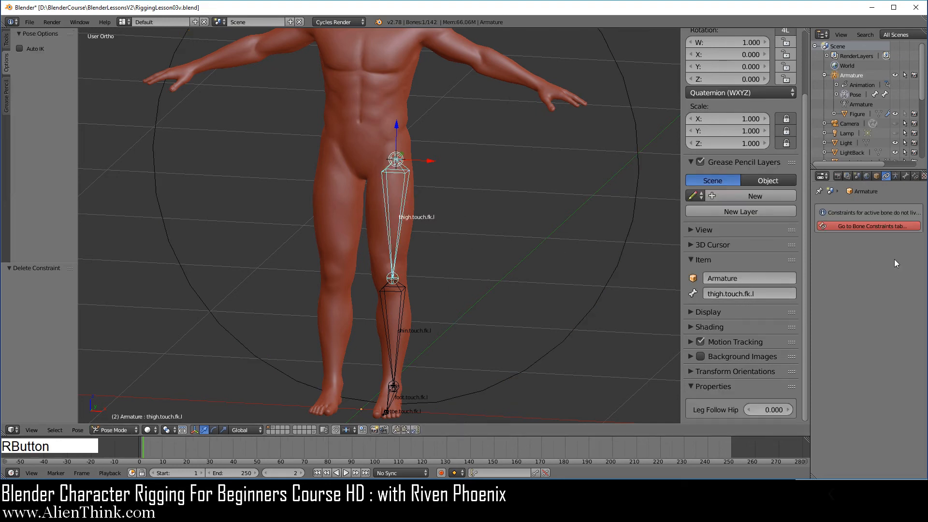
left_click(906, 176)
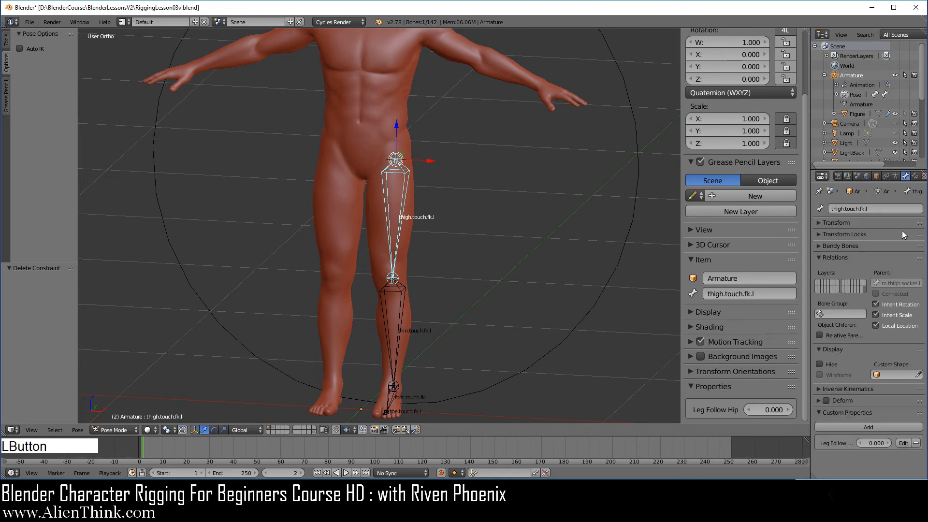
left_click(894, 375)
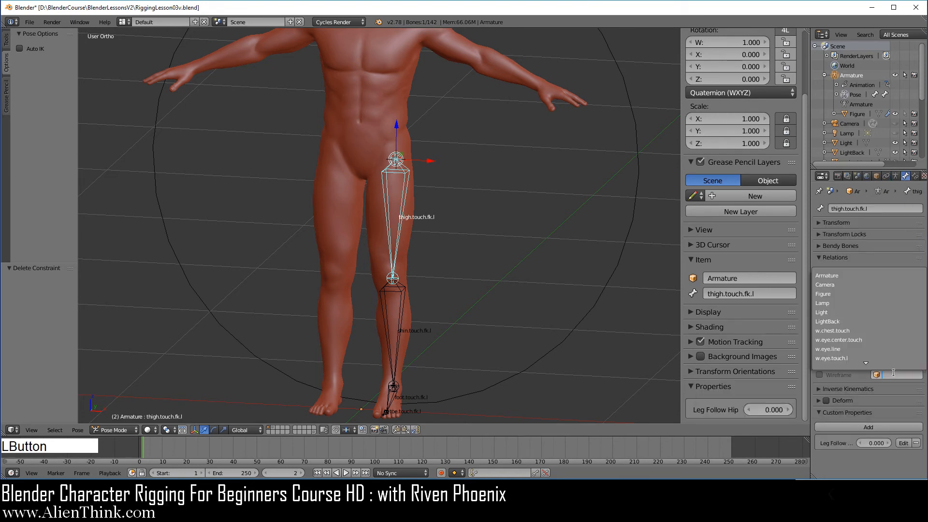
scroll(881, 342, "down", 3)
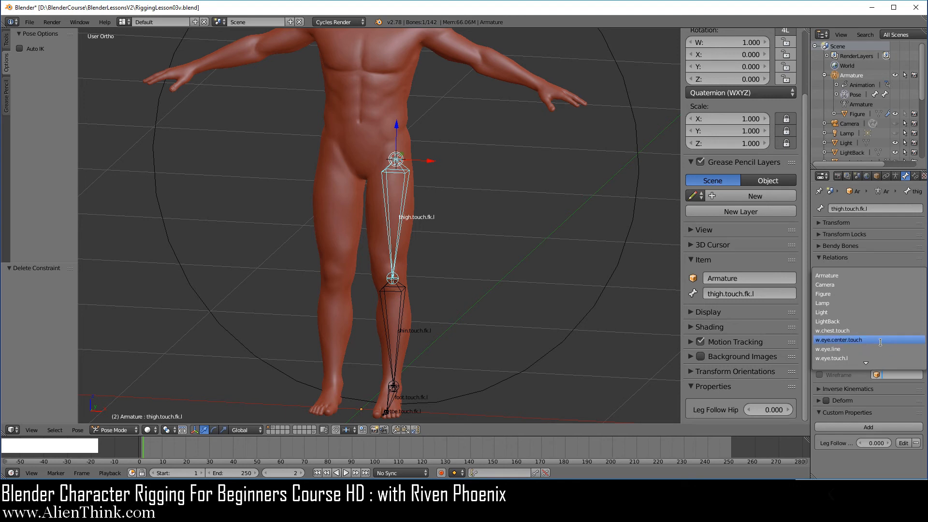
scroll(881, 342, "down", 7)
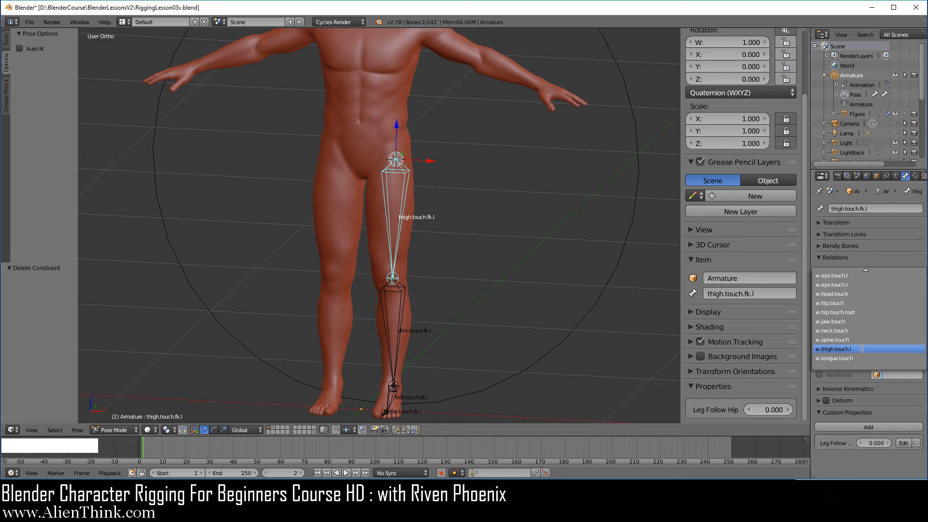
left_click(862, 349)
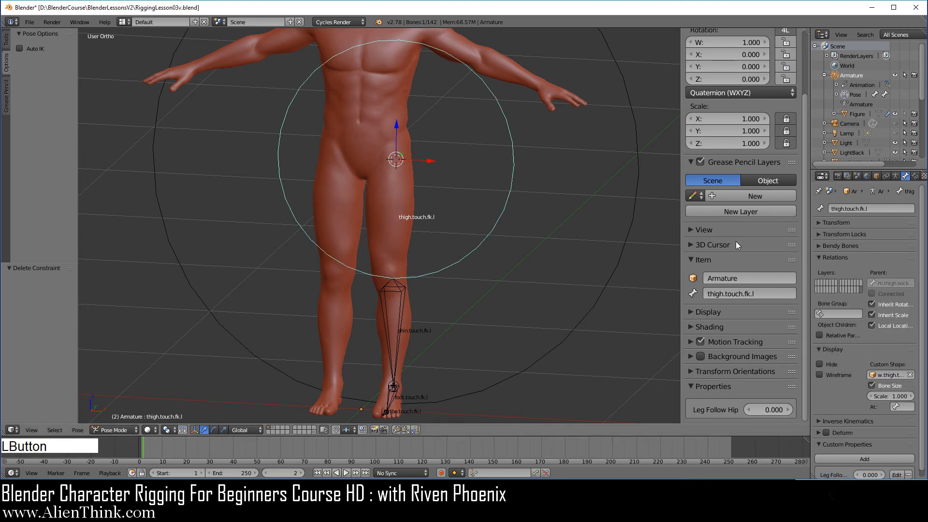
Scale the w.thigh.touch.l circle object down to about 0.523 and enable X-Ray display for it
right_click(599, 296)
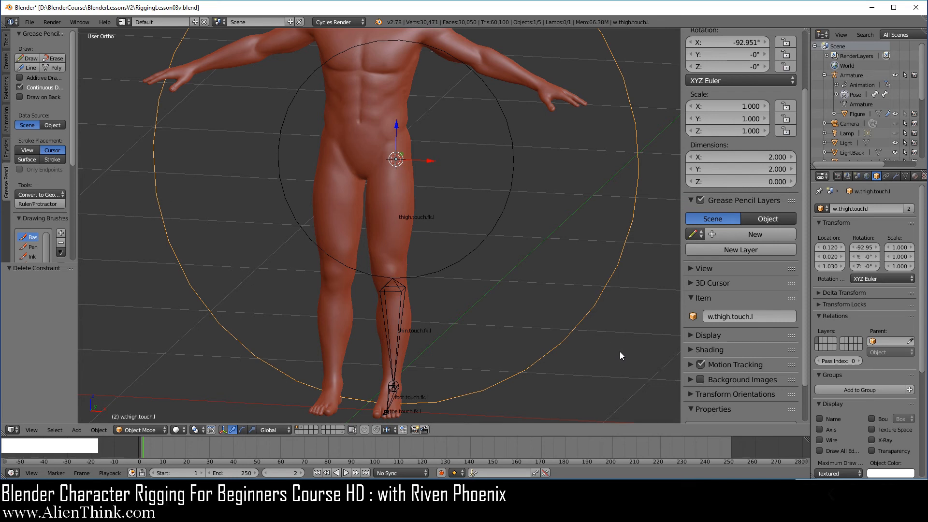
key("s")
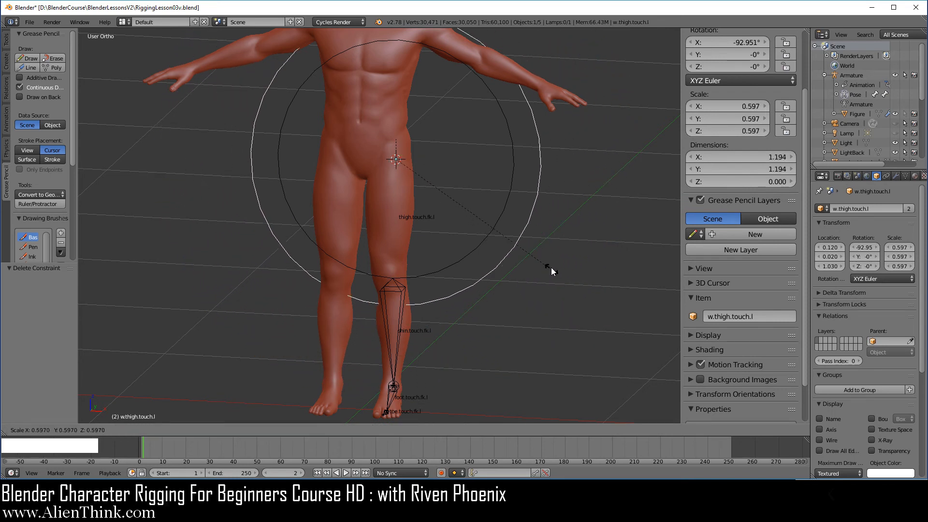
left_click(539, 247)
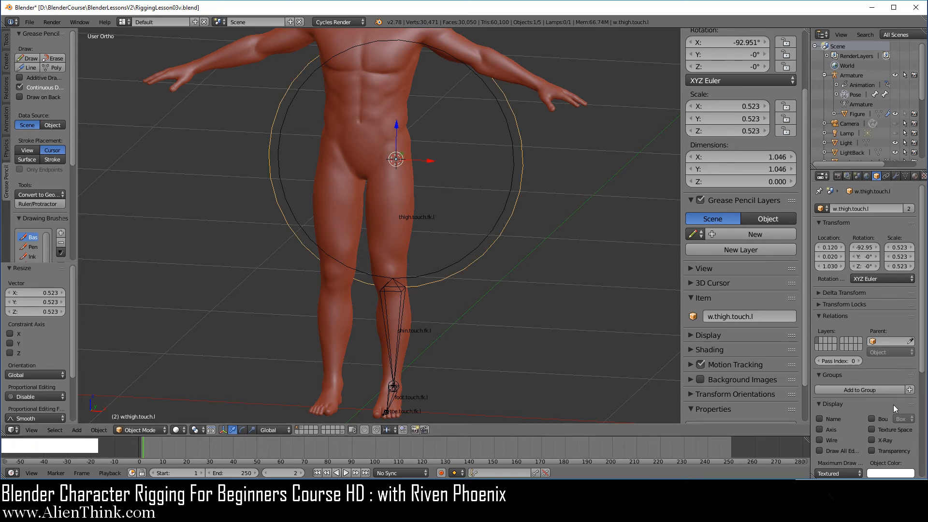
left_click(871, 440)
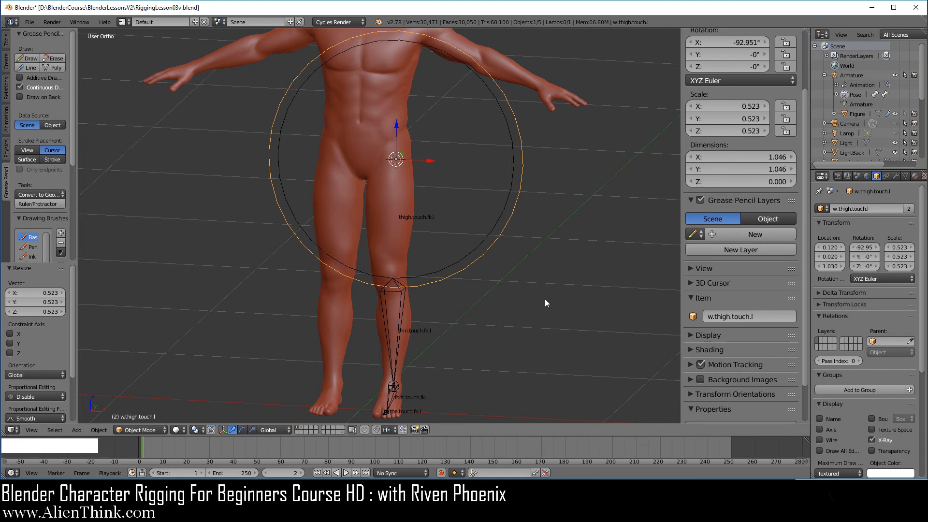
In Edit Mode, scale the circle's whole mesh down to about 0.314 in front view
key("KP_1")
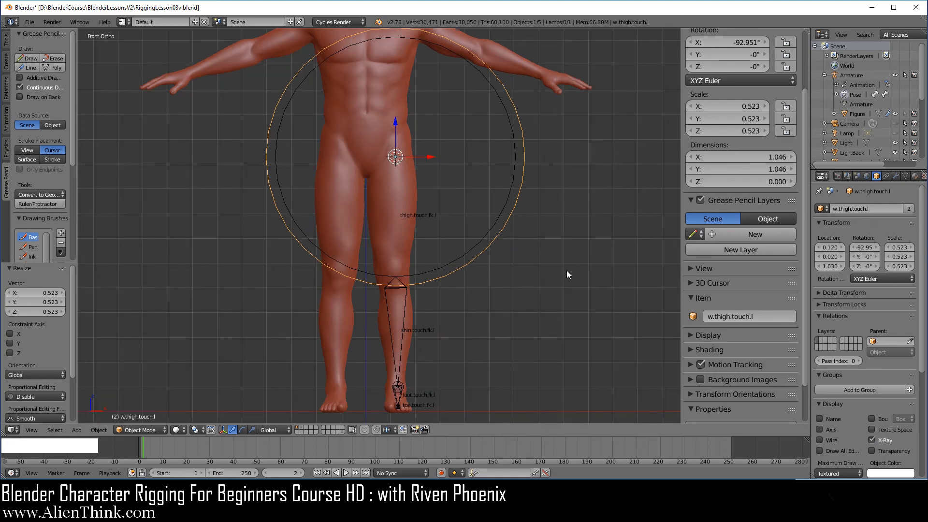
key("Tab")
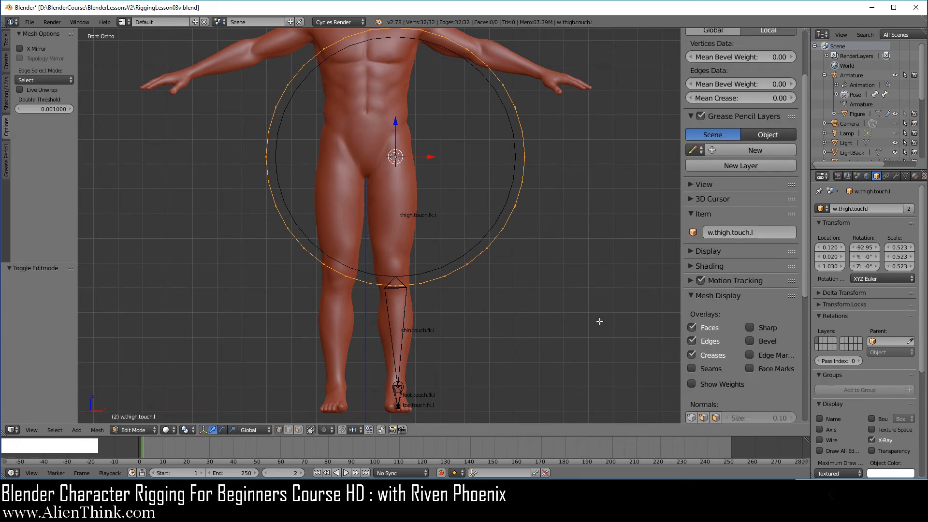
key("s")
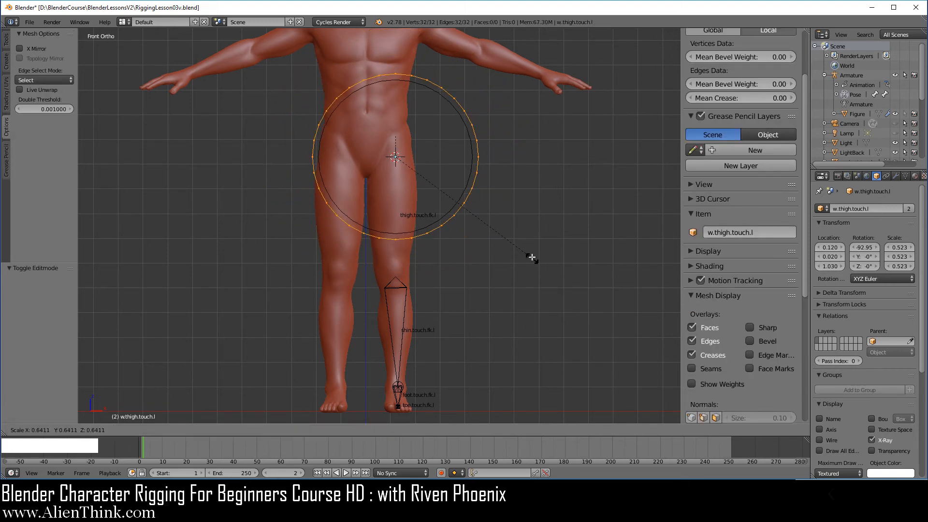
left_click(472, 192)
middle_click_drag(469, 212, 478, 253, "shift")
scroll(464, 301, "up", 4)
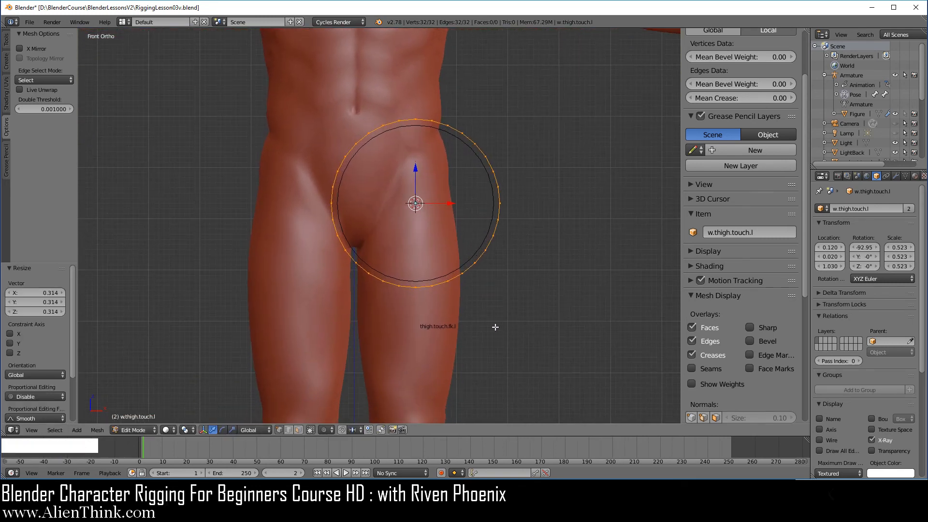
Set the transform orientation to Local and look at the circle from the right side
left_click(257, 430)
left_click(255, 407)
key("KP_3")
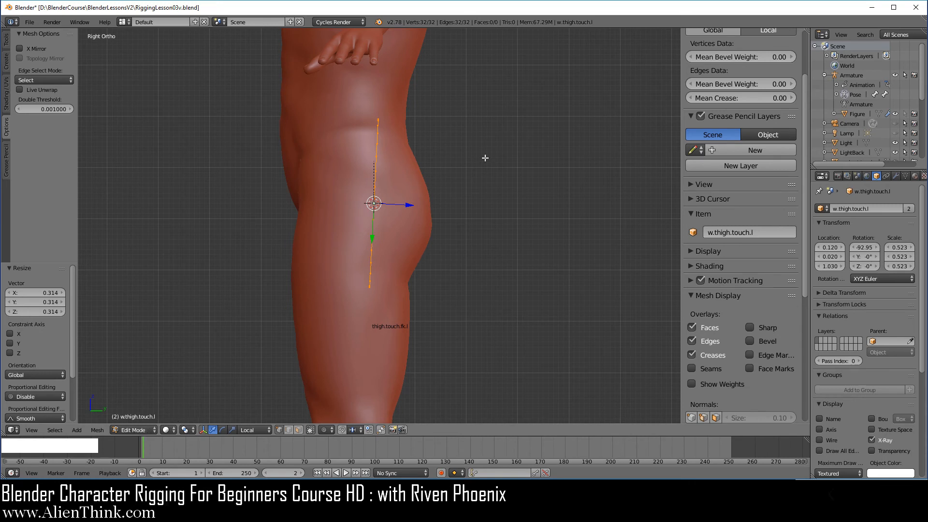
key("r")
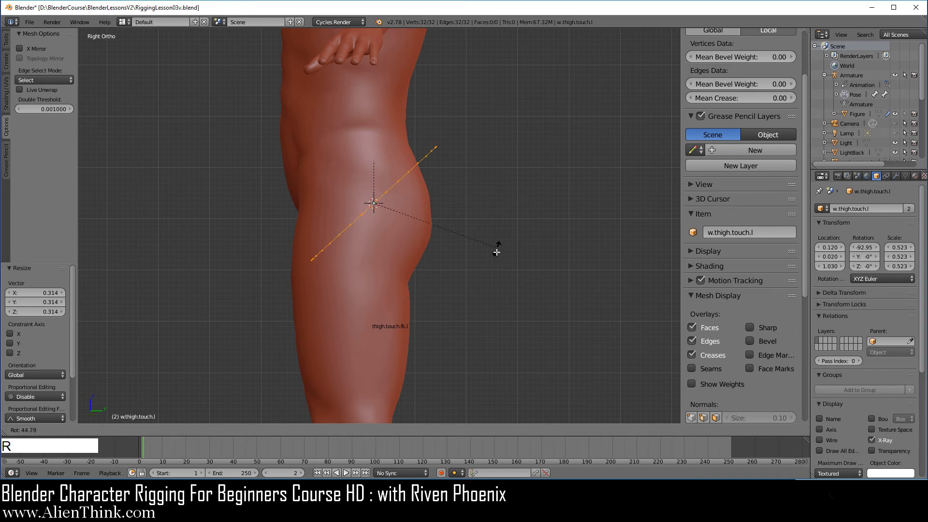
key("ctrl")
key("KP_9")
key("KP_0")
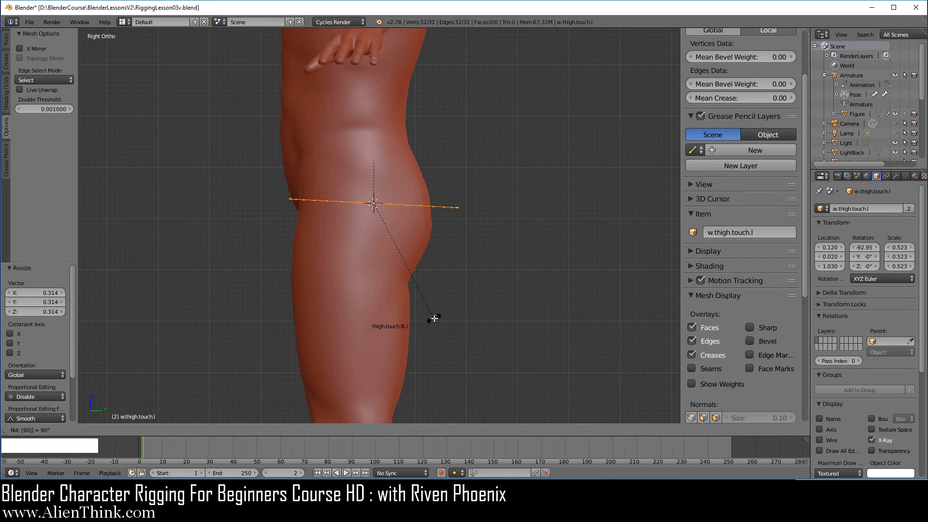
right_click(478, 300)
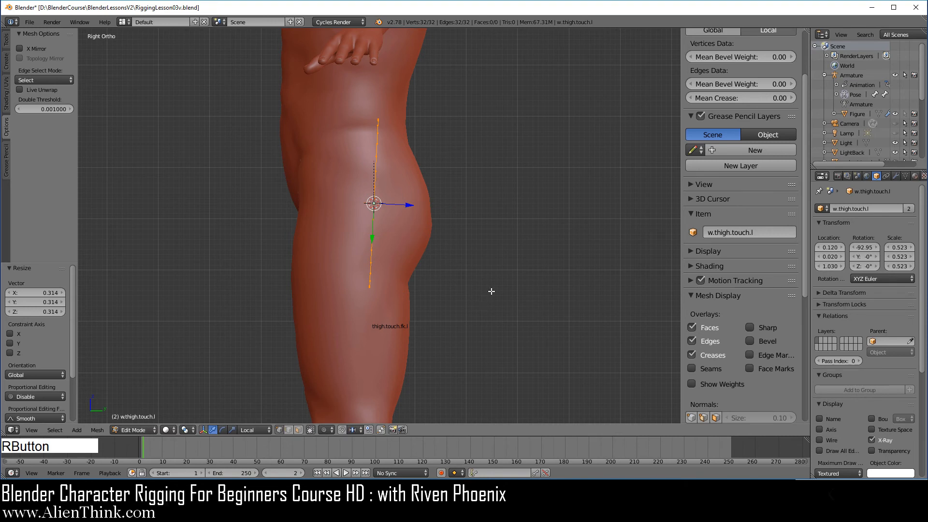
Rotate the circle's mesh about 88 degrees in side view so that it encircles the thigh horizontally
key("r")
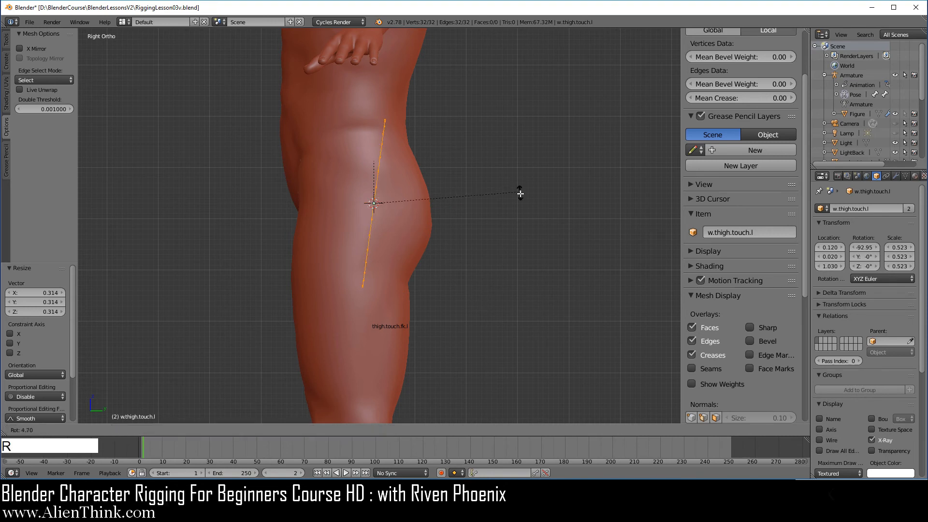
left_click(406, 358)
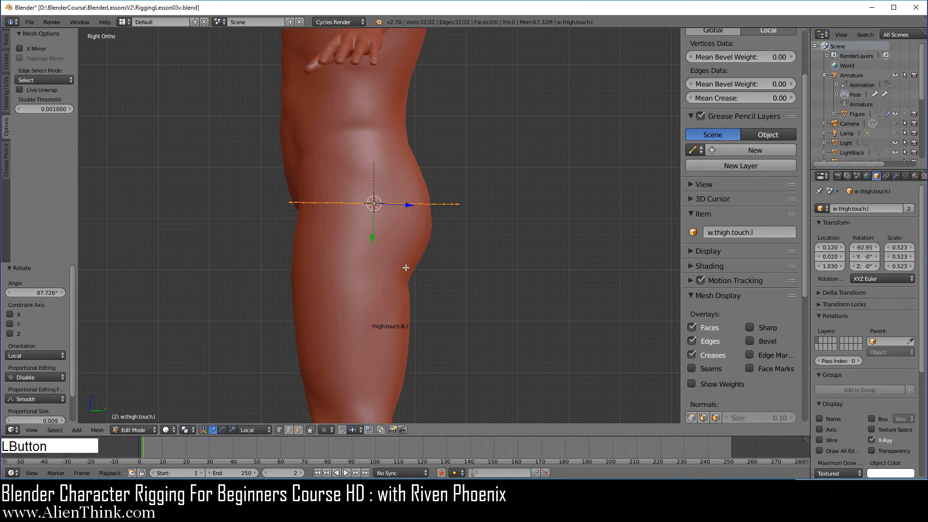
middle_click_drag(344, 251, 412, 287)
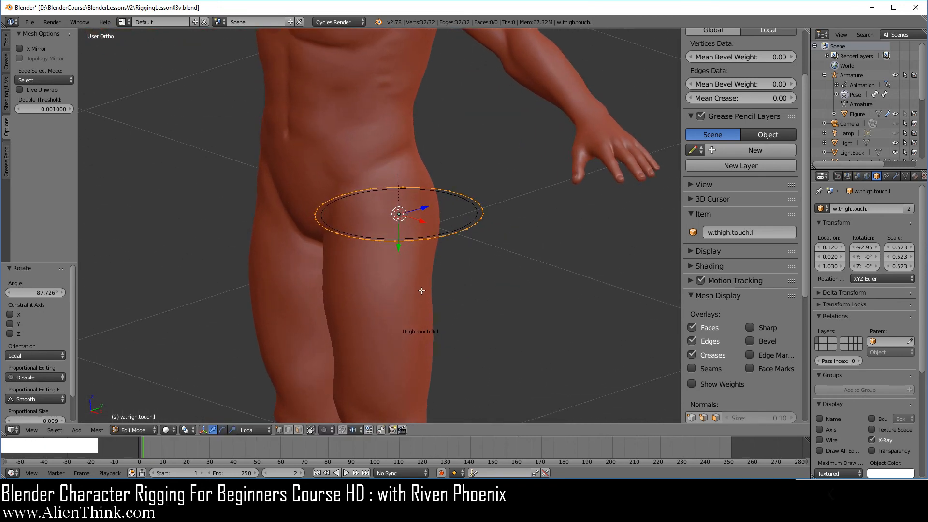
middle_click_drag(422, 291, 416, 291)
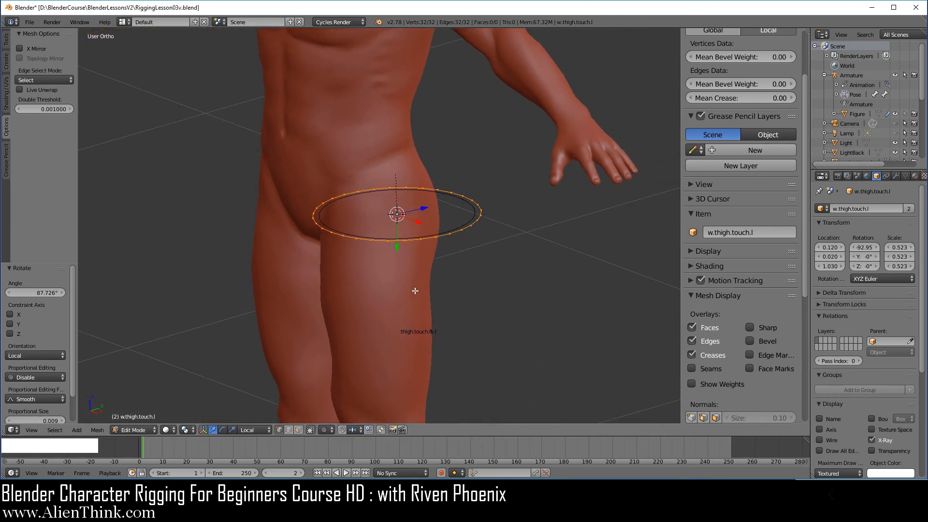
Move the circle's mesh about 0.29 down the thigh in side view, following the leg's slant
key("KP_3")
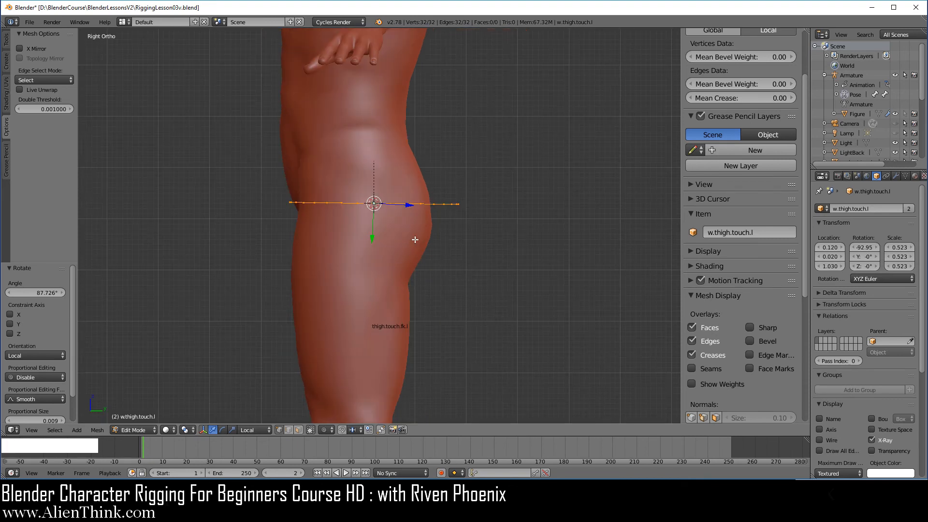
key("g")
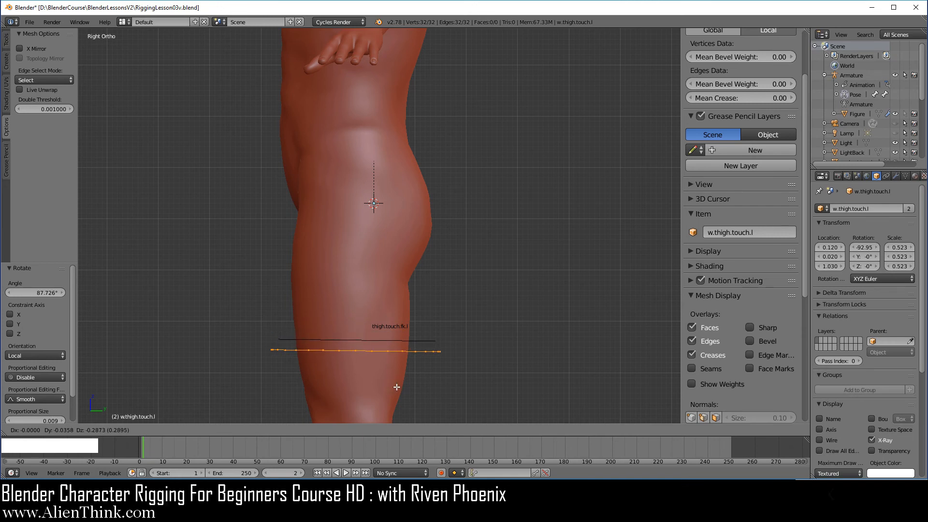
left_click(394, 388)
middle_click_drag(397, 387, 429, 294, "shift")
scroll(431, 296, "up", 3)
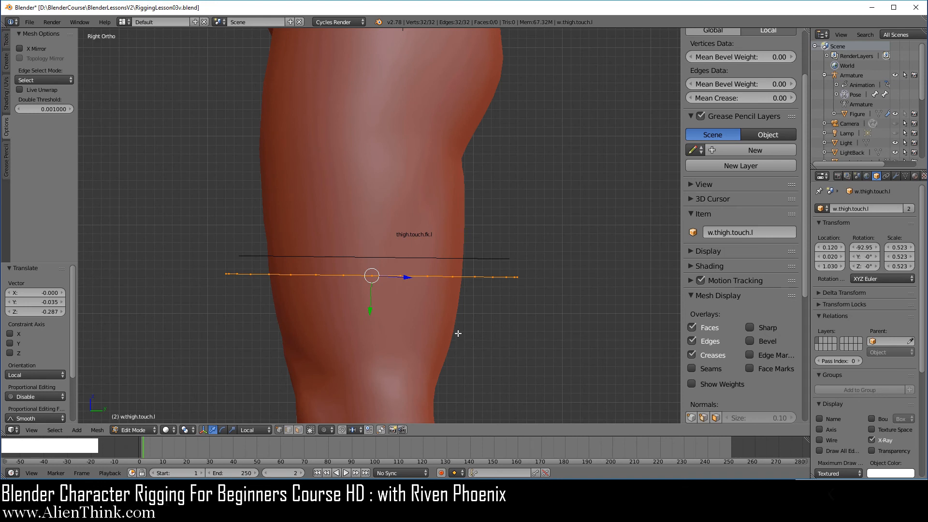
In Object Mode, move the circle object up about 0.023 to line up with the bone's custom shape
key("Tab")
scroll(457, 333, "down", 2)
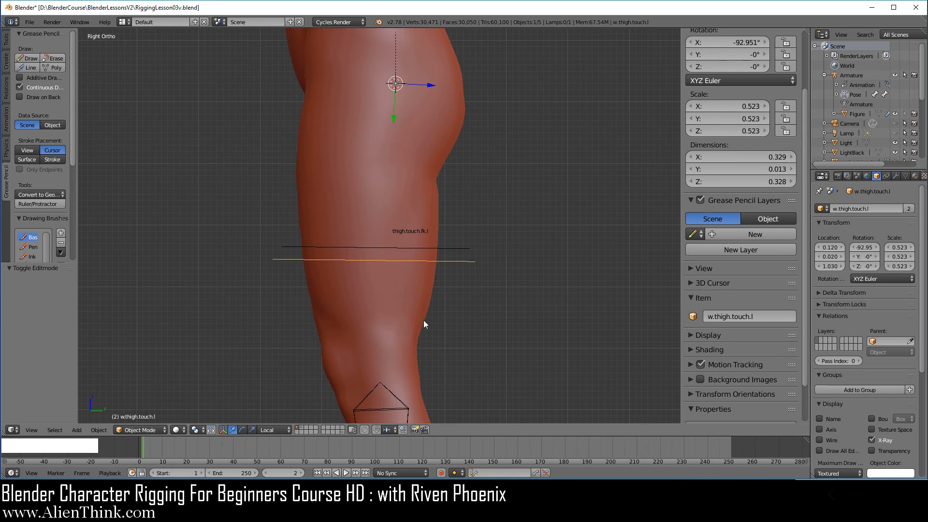
scroll(423, 320, "up", 2)
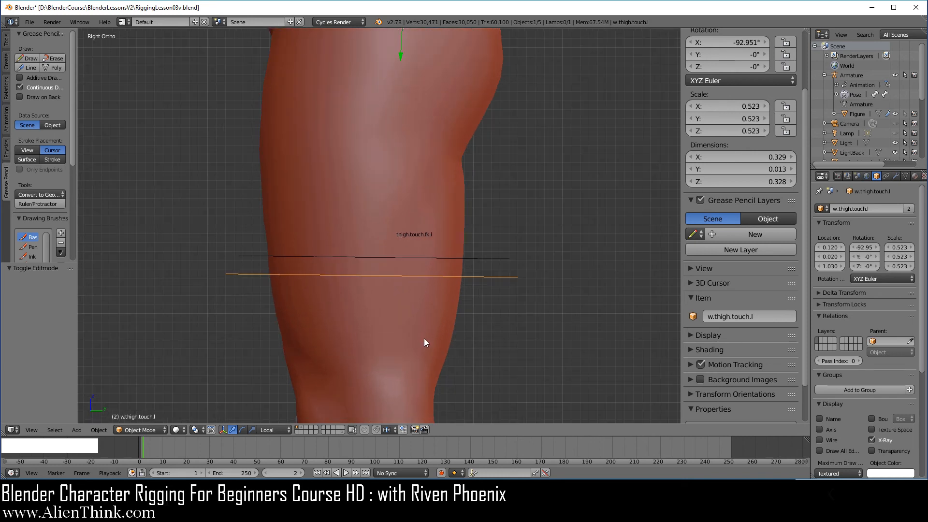
key("g")
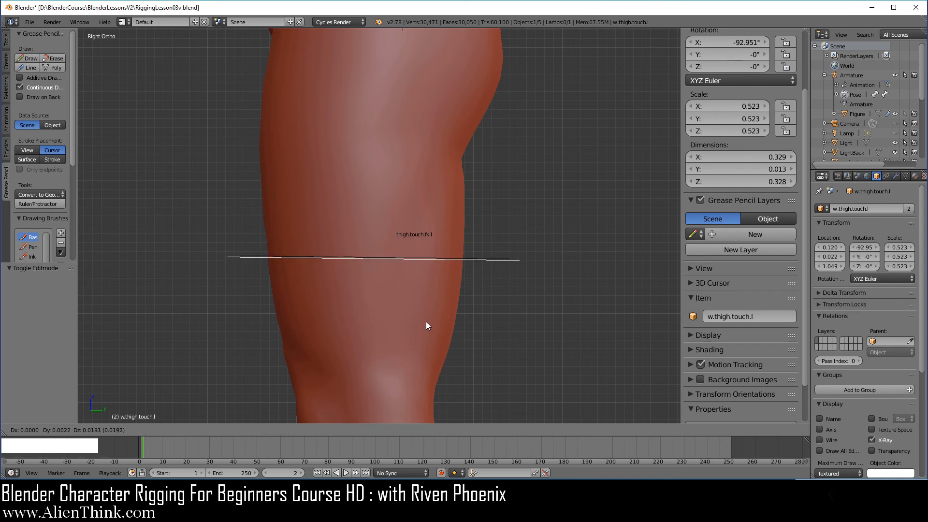
left_click(425, 318)
middle_click_drag(346, 268, 481, 335)
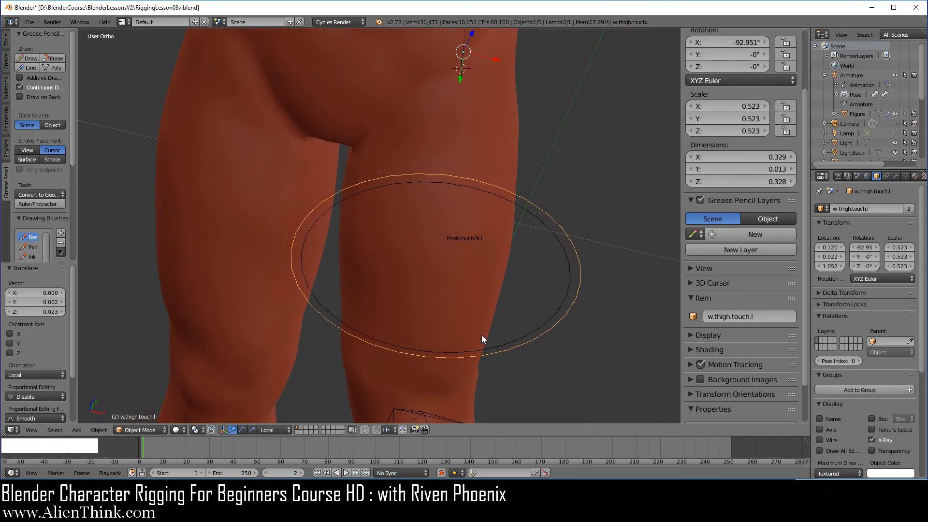
In Edit Mode, join the circle's front and back middle vertices with an edge, and select the whole mesh
key("KP_1")
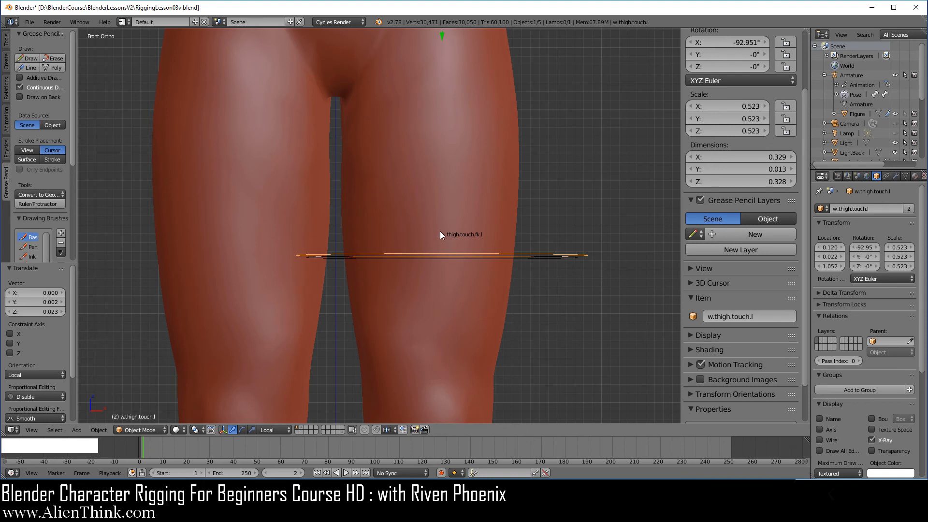
key("Tab")
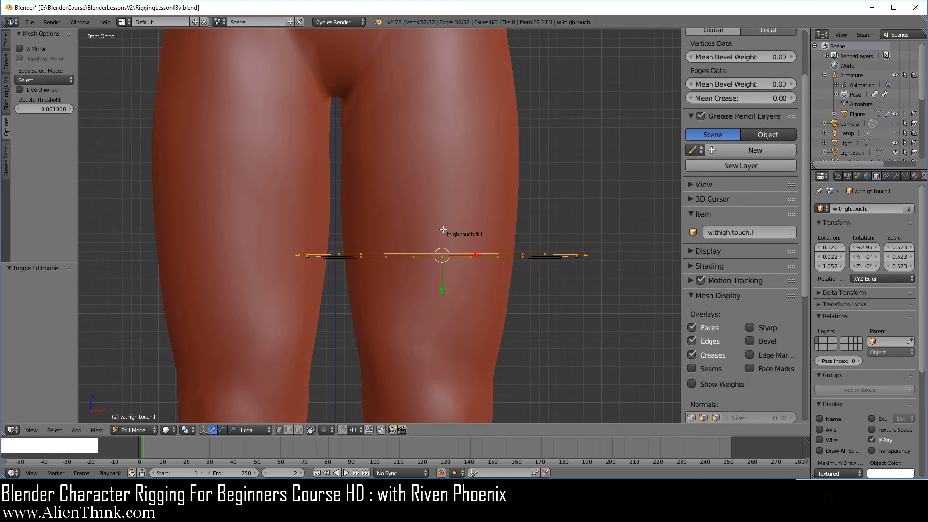
middle_click_drag(444, 233, 445, 251)
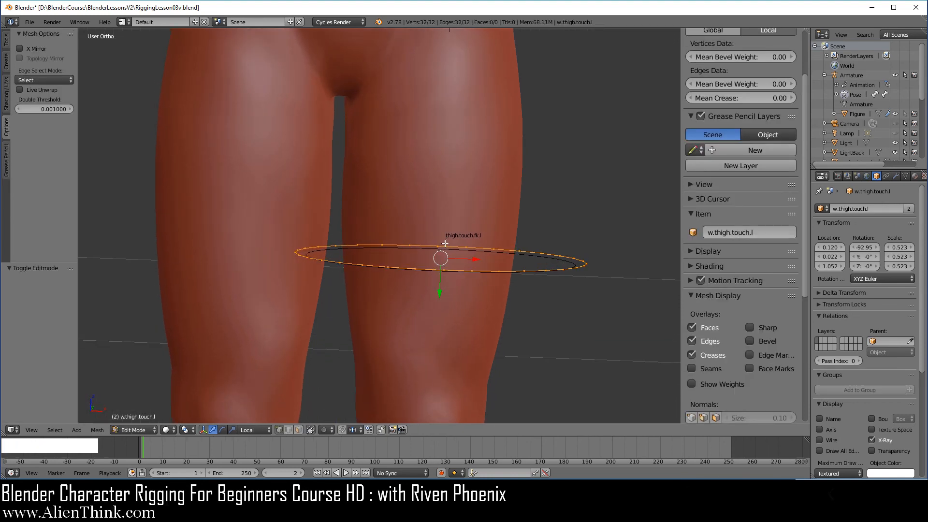
right_click(446, 271)
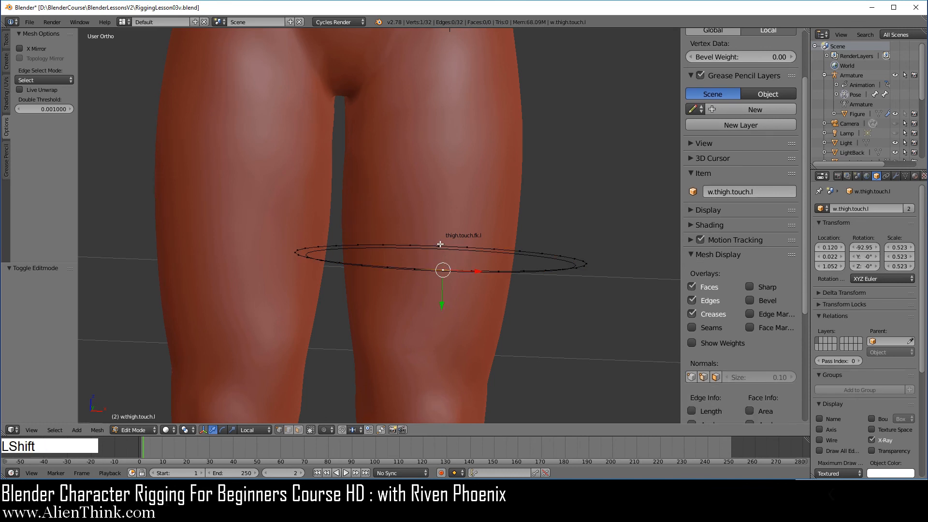
right_click(440, 247, "shift")
key("f")
middle_click_drag(464, 305, 352, 255)
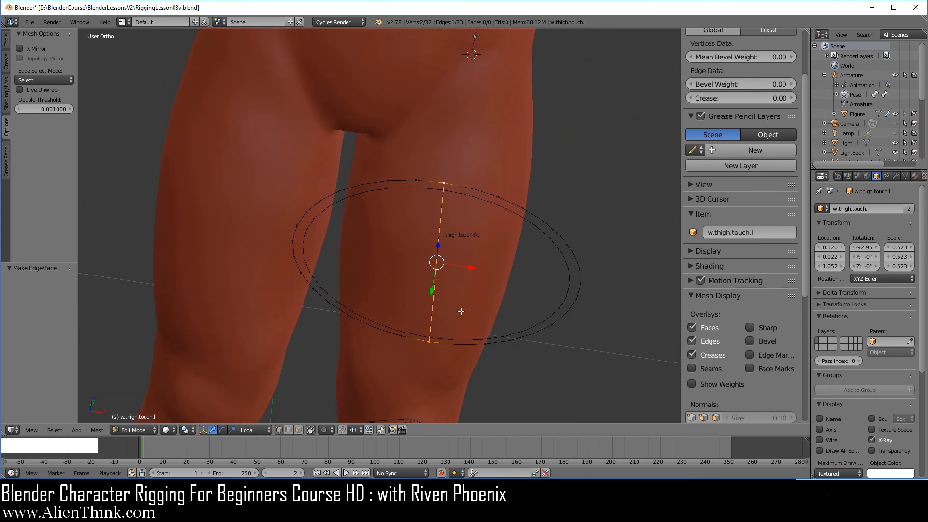
key("a")
key("a")
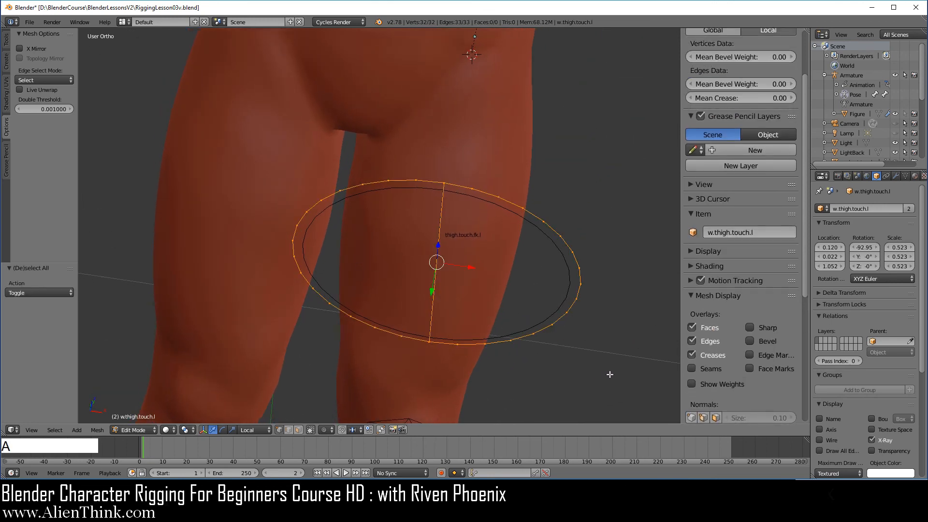
Scale the whole circle mesh to about 0.76 and move it about 0.01 toward the inner thigh in front view
key("s")
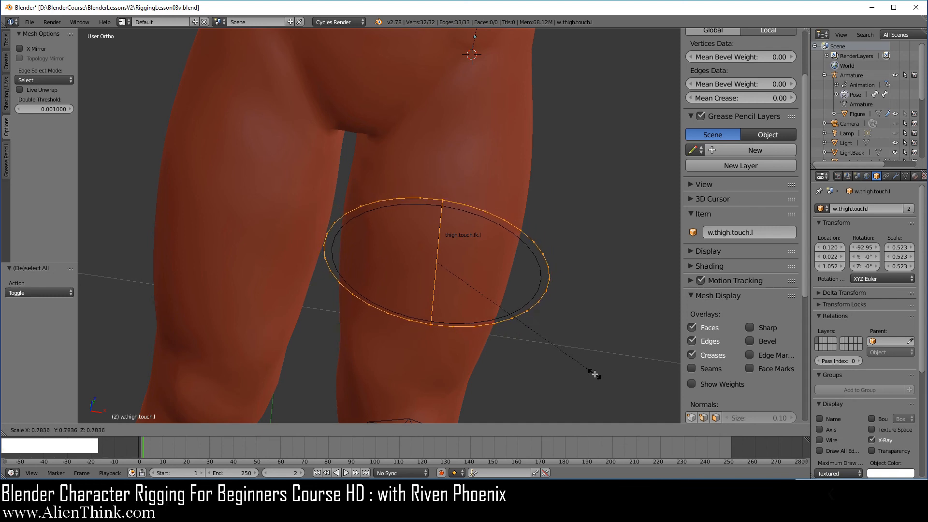
left_click(588, 374)
key("KP_1")
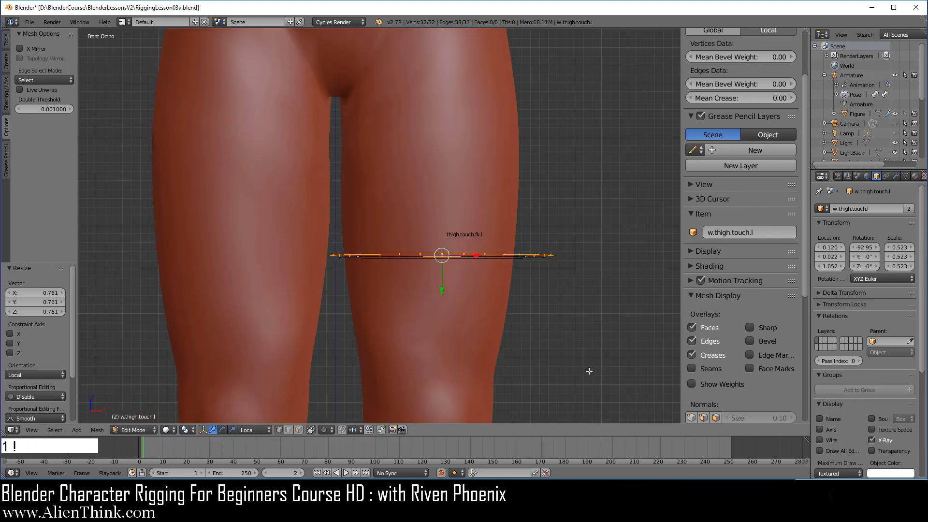
key("g")
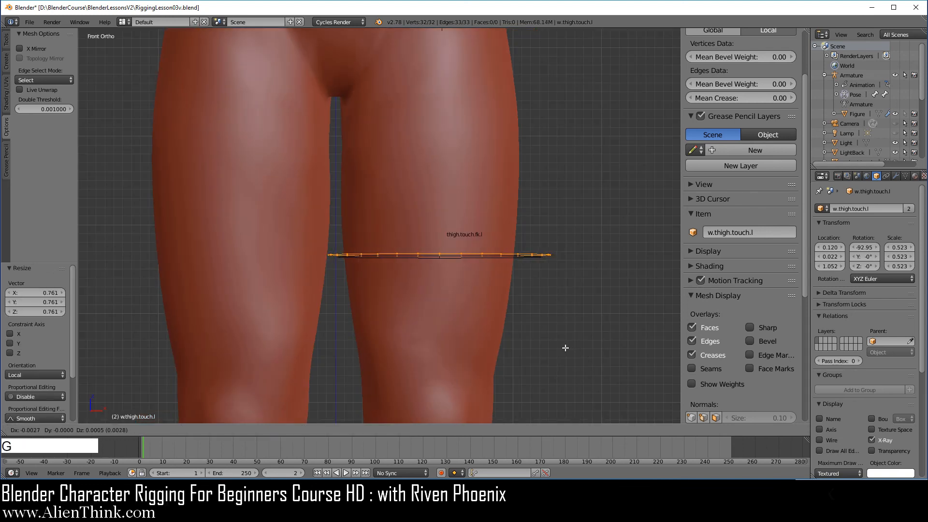
left_click(560, 348)
Shrink the circle mesh slightly further in two passes, ending with a scale of about 0.95, to fit the thigh more closely
key("s")
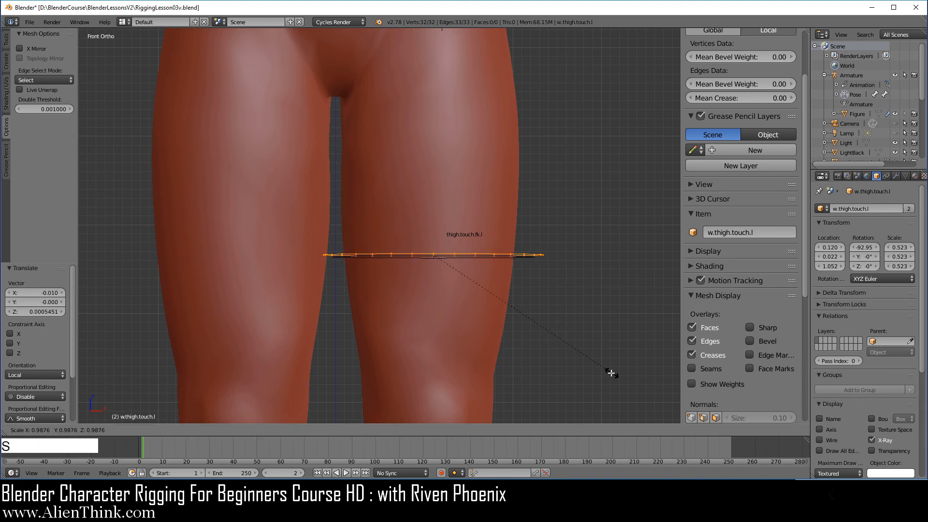
left_click(603, 369)
middle_click_drag(532, 348, 384, 283)
key("s")
left_click(564, 398)
middle_click(395, 341)
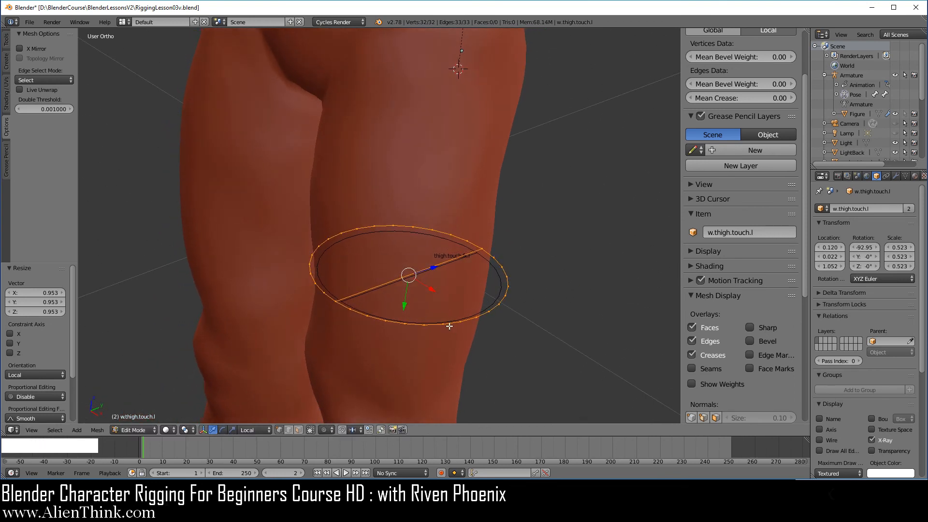
Leave Edit Mode, test-rotate the thigh.touch.fk.l bone forward in side view, and cancel the rotation
key("Tab")
right_click(393, 320)
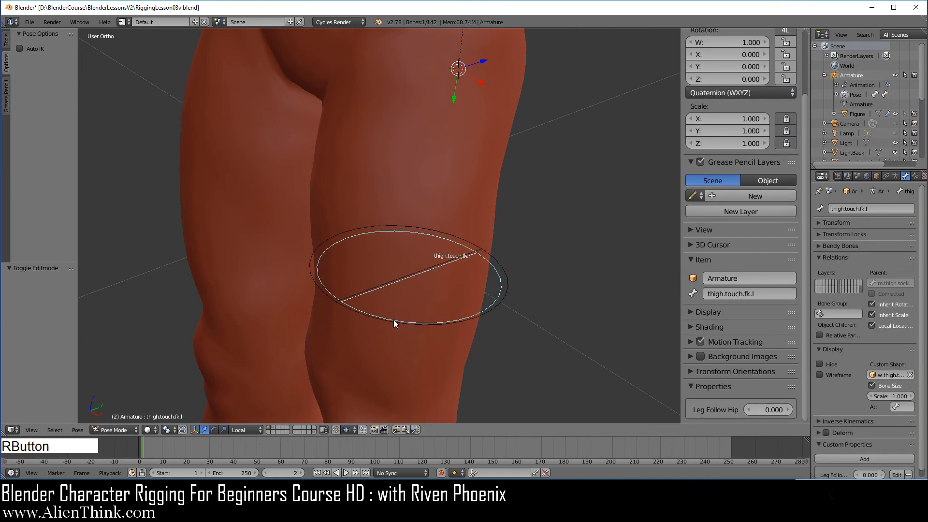
key("KP_3")
scroll(436, 341, "down", 3)
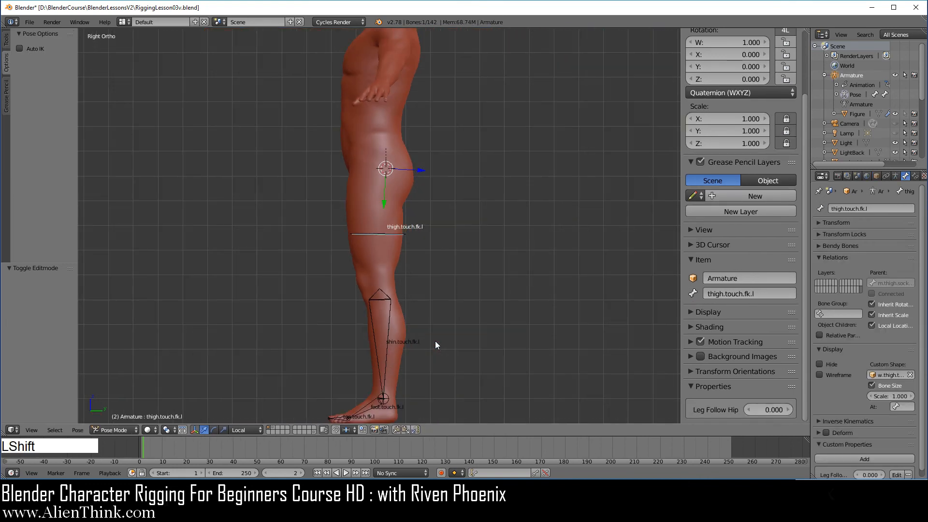
middle_click_drag(435, 341, 439, 311, "shift")
key("r")
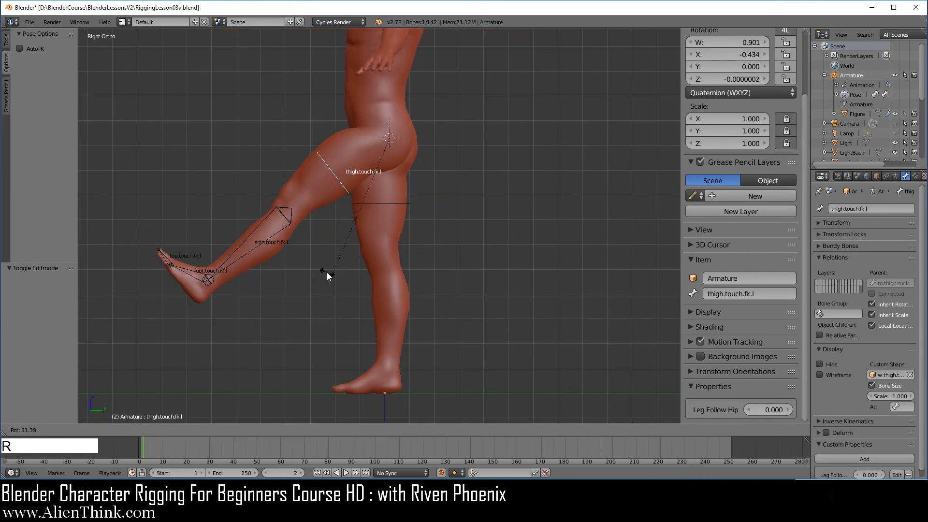
right_click(433, 305)
In Edit Mode, move the w.thigh.touch.l circle mesh about 0.008 toward the front of the thigh in side view
scroll(427, 267, "up", 2)
scroll(426, 266, "up", 5)
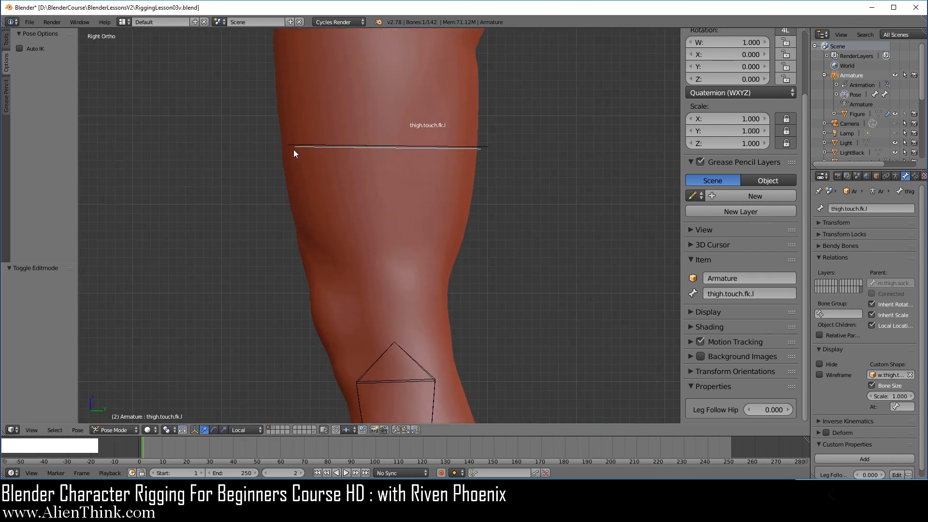
middle_click_drag(338, 199, 434, 297, "shift")
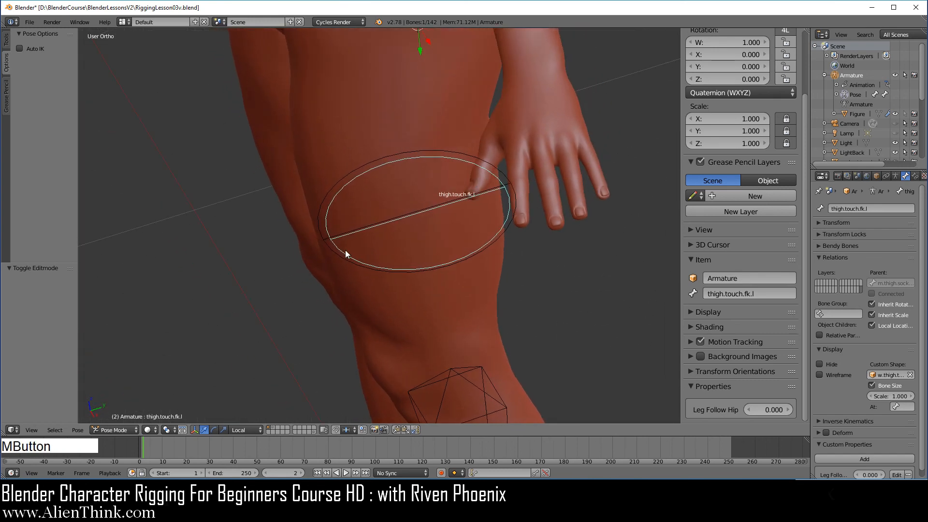
right_click(326, 238)
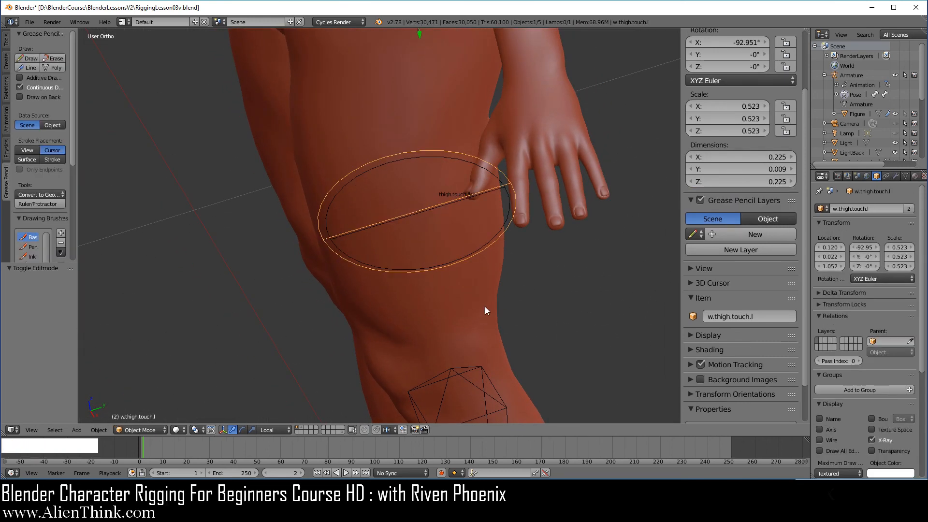
key("Tab")
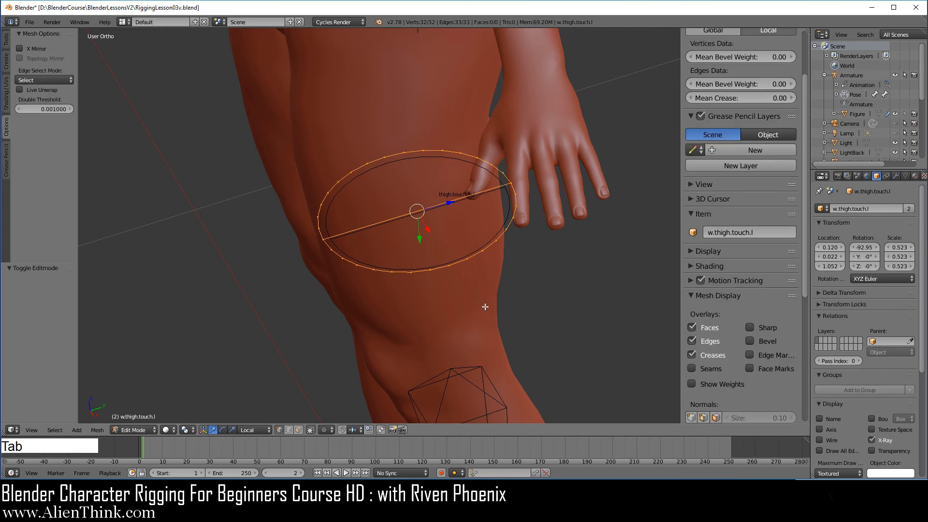
key("KP_3")
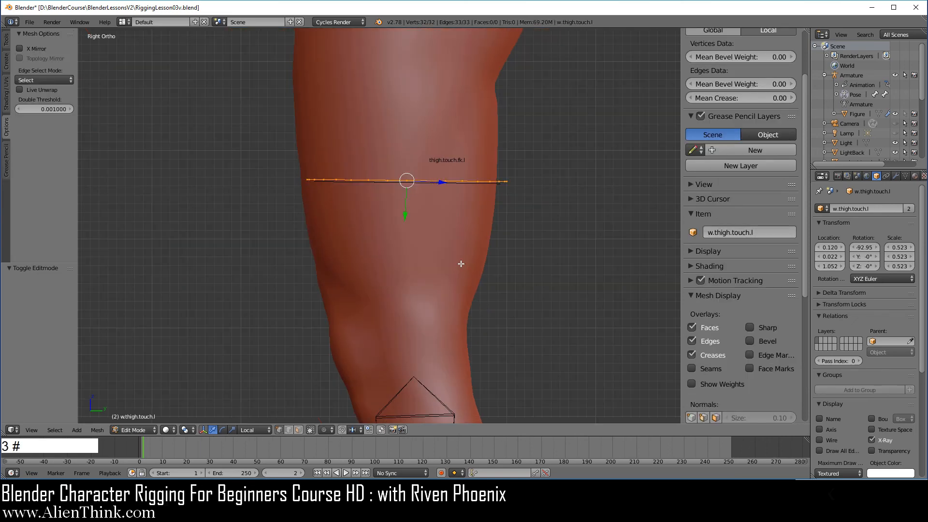
key("g")
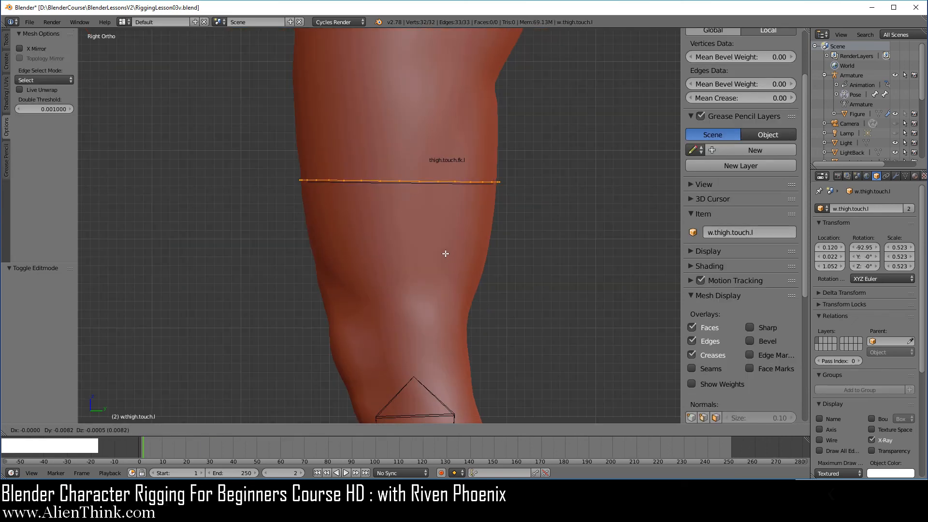
left_click(446, 253)
Enlarge the circle mesh to about 0.243 across, return to Object Mode, and select the thigh bone to check its widget's fit
key("s")
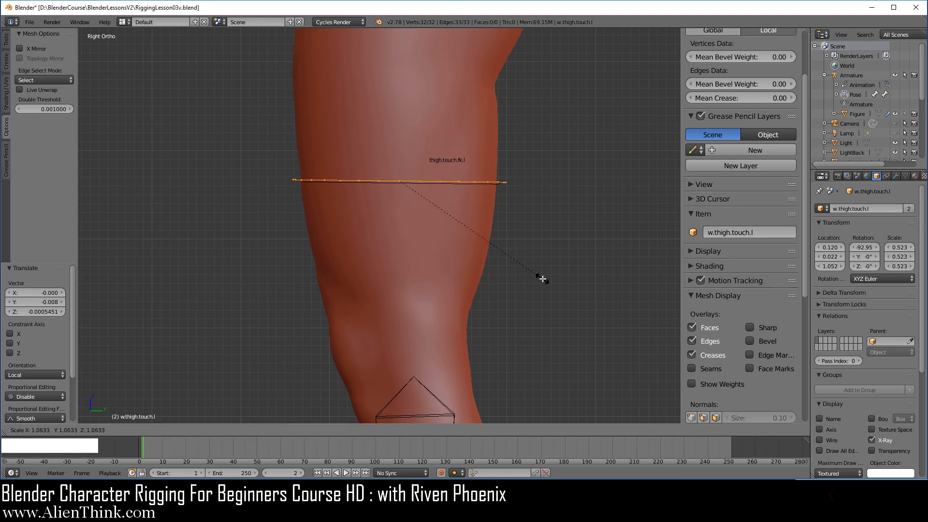
left_click(546, 278)
key("Tab")
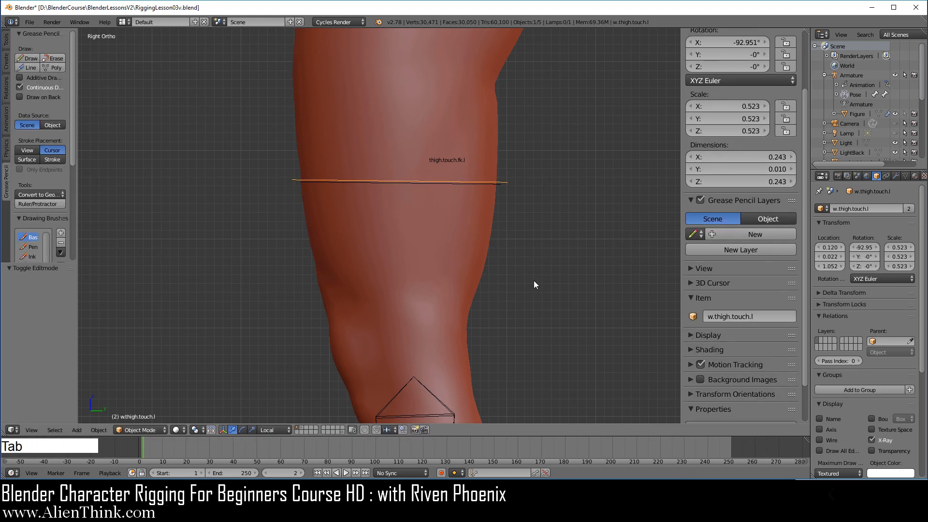
middle_click_drag(533, 280, 337, 217)
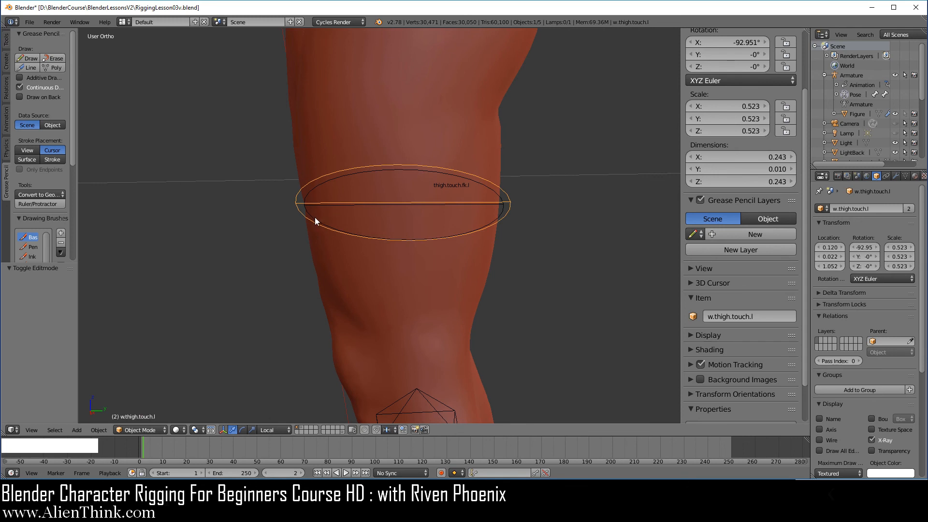
right_click(315, 217)
middle_click_drag(402, 323, 402, 283)
key("KP_3")
middle_click_drag(369, 249, 373, 307)
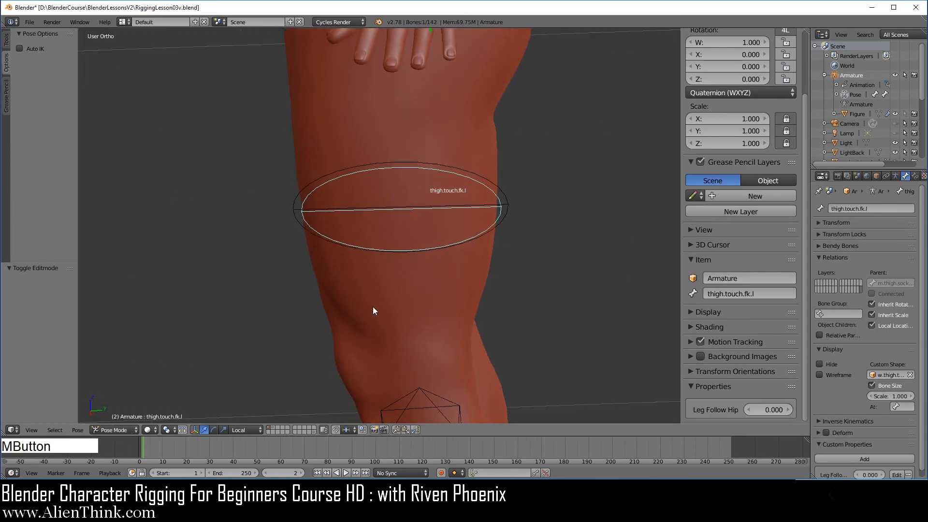
Enlarge the w.thigh.touch.l mesh again in Edit Mode to about 0.262 across, and return to Object Mode
right_click(301, 224)
key("Tab")
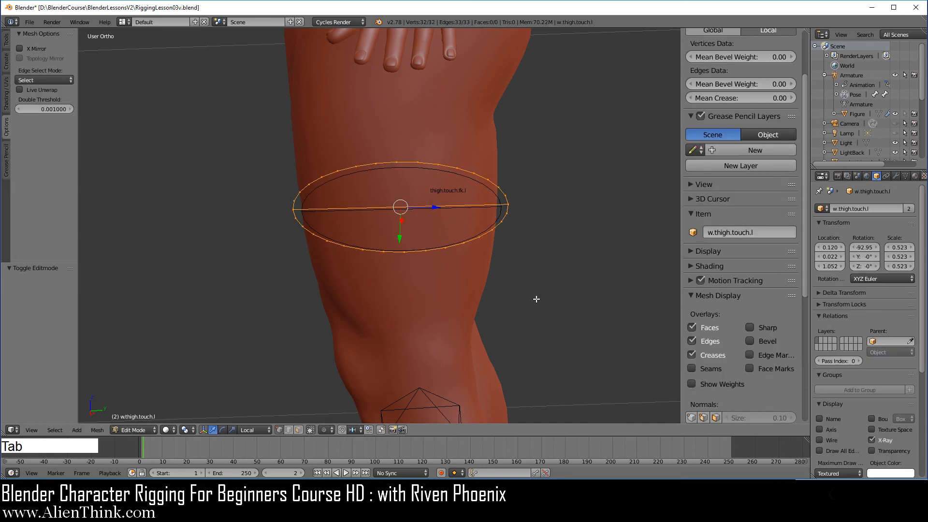
key("s")
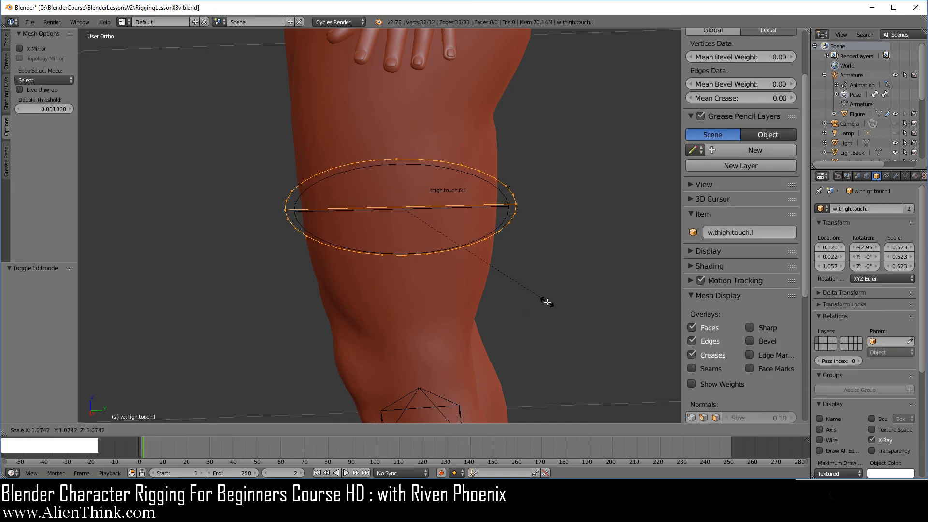
left_click(548, 302)
key("KP_1")
key("Tab")
mouse_move(493, 272)
middle_mouse_down()
mouse_move(402, 212)
mouse_move(396, 288)
mouse_move(350, 249)
mouse_move(300, 145)
mouse_move(300, 279)
mouse_move(527, 298)
mouse_move(488, 257)
middle_mouse_up()
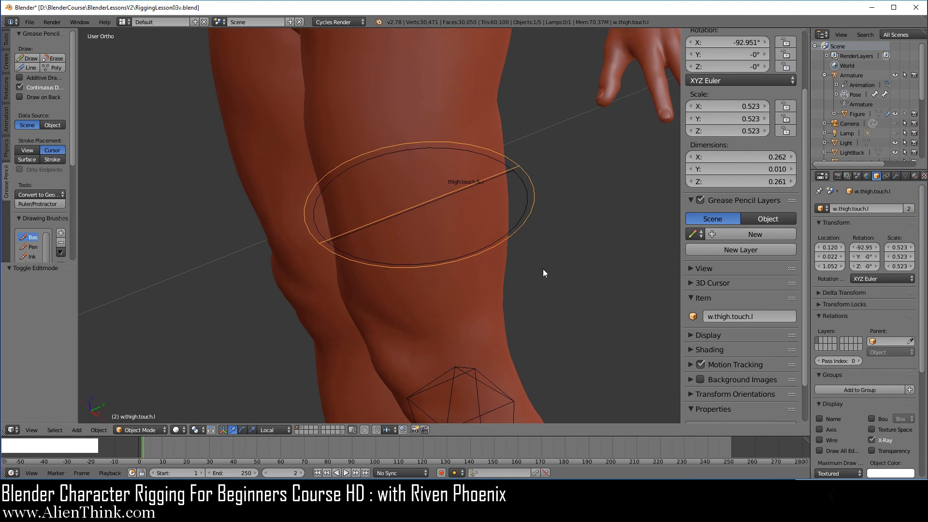
Move the w.thigh.touch.l widget object to layer 20 and the thigh.touch.fk.l bone to a hidden bone layer
key("m")
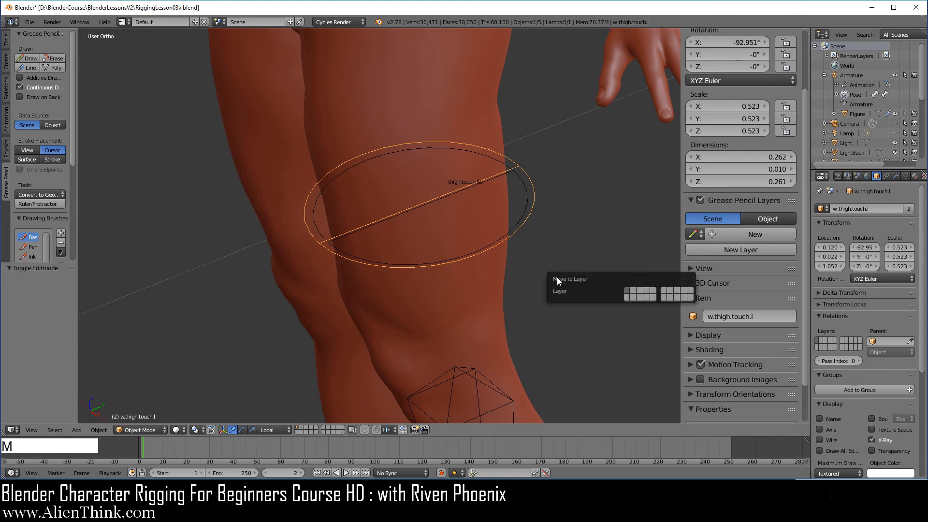
left_click(690, 296)
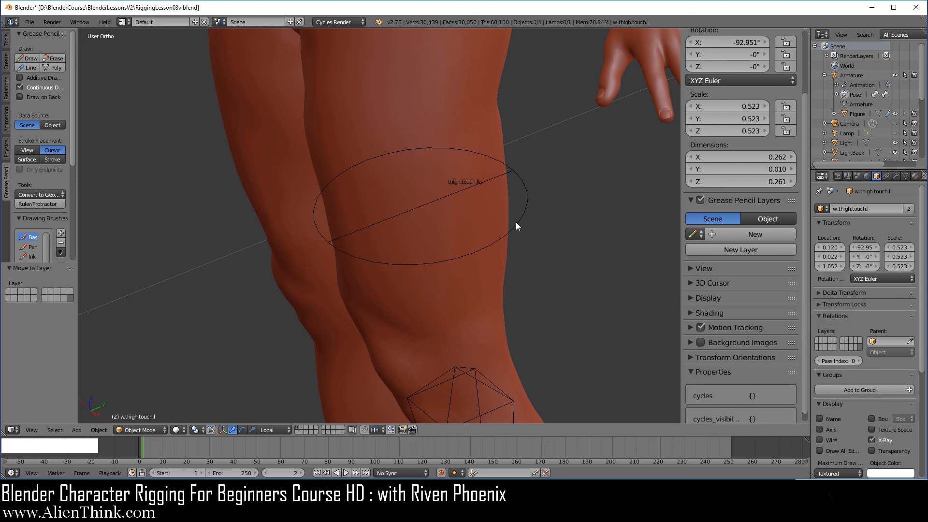
right_click(515, 223)
key("m")
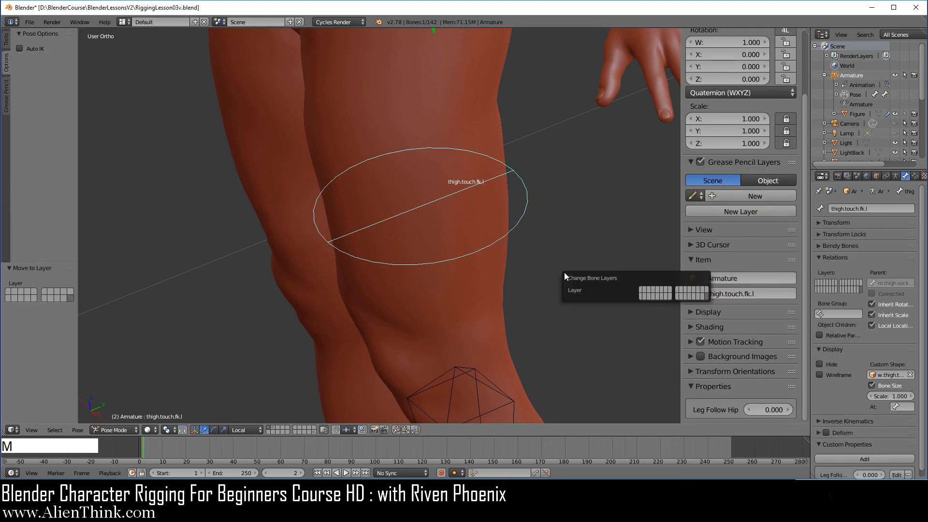
left_click(642, 292)
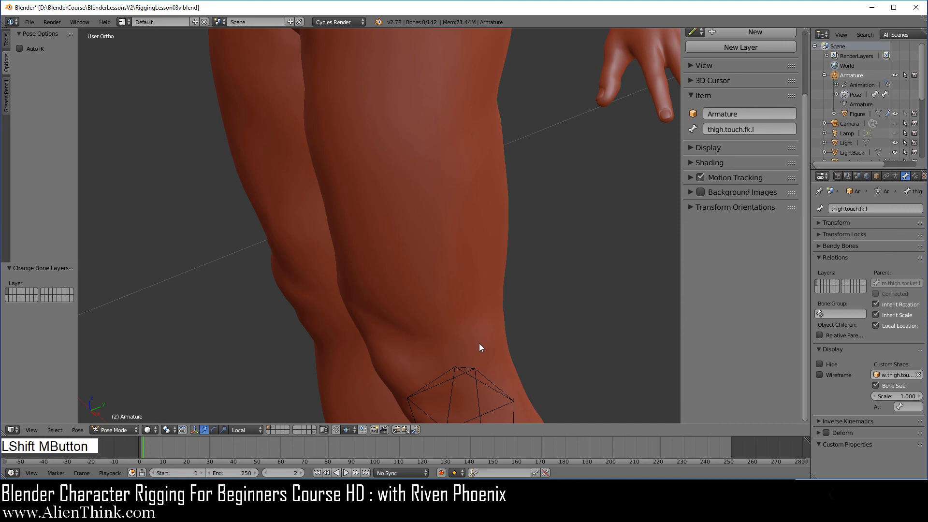
Bring the lower left leg's remaining touch bones into front view and save the file
middle_click_drag(480, 344, 471, 134, "shift")
key("KP_1")
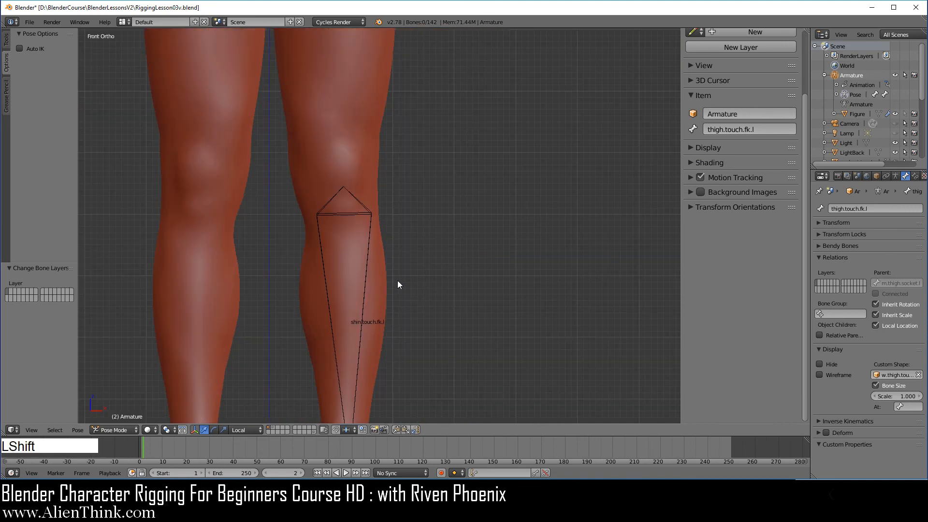
middle_click_drag(398, 281, 487, 165, "shift")
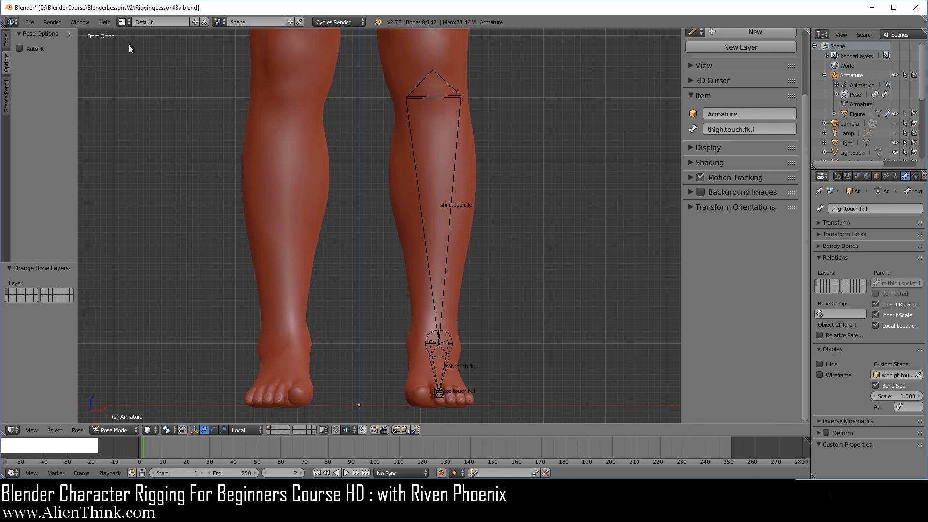
left_click(33, 21)
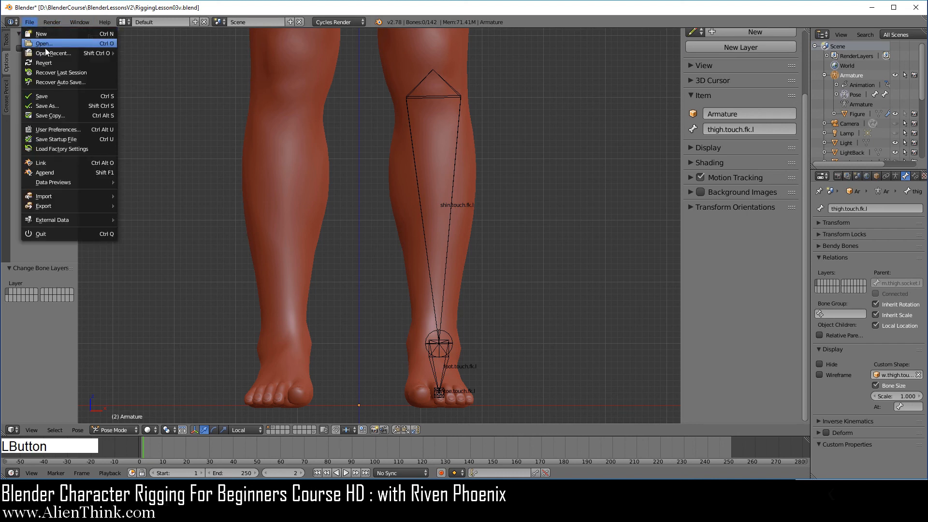
left_click(60, 95)
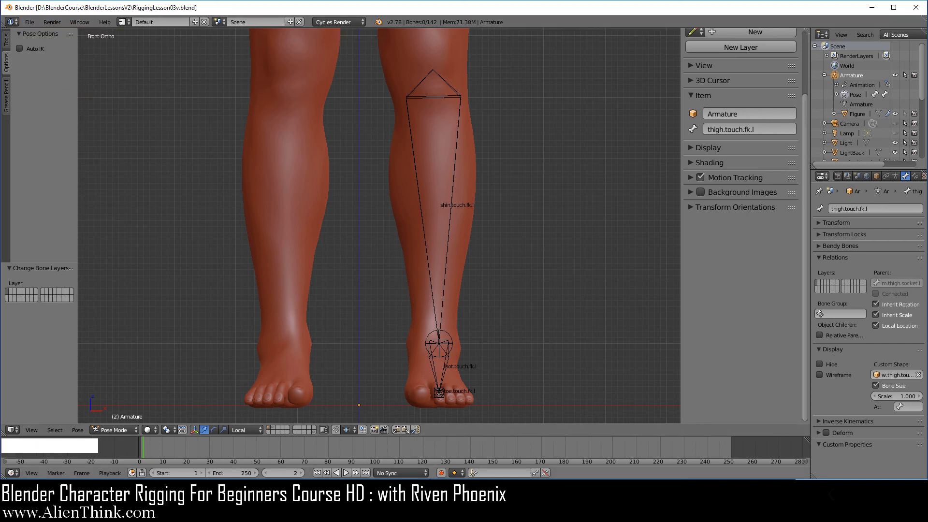